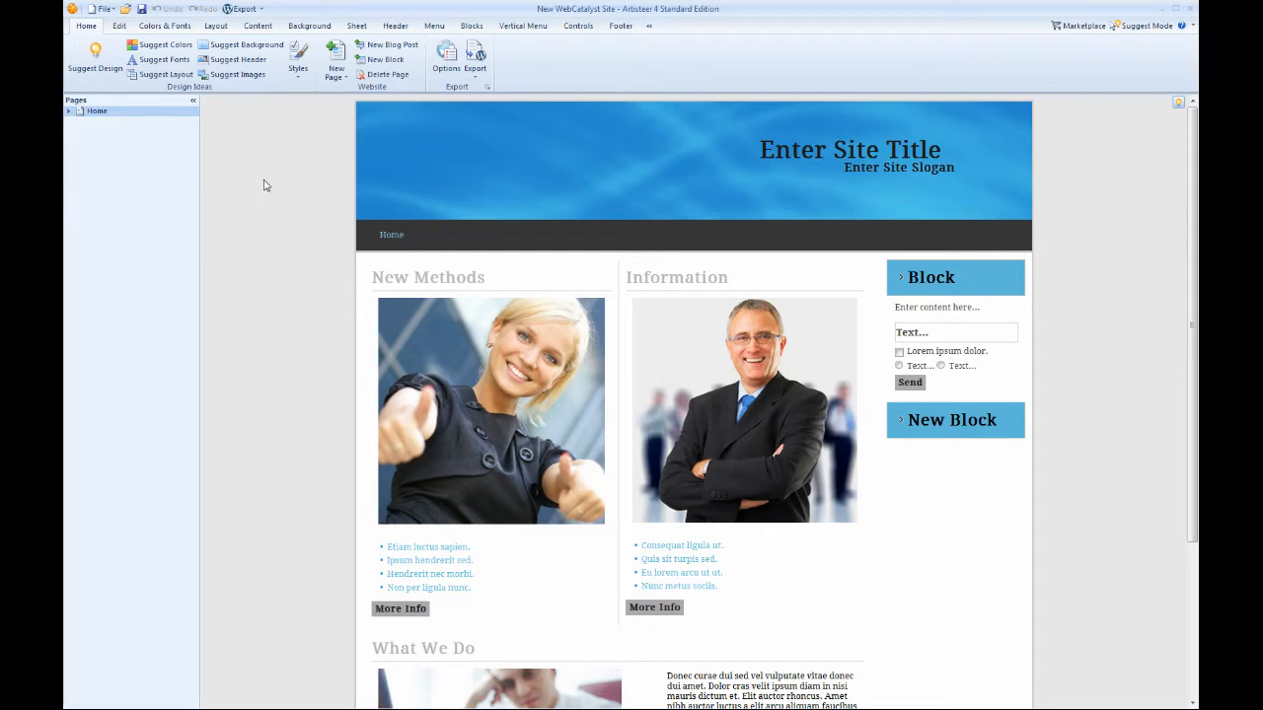
Review the header settings, including the header position choices inside and outside the sheet, and the available page layouts
left_click(395, 26)
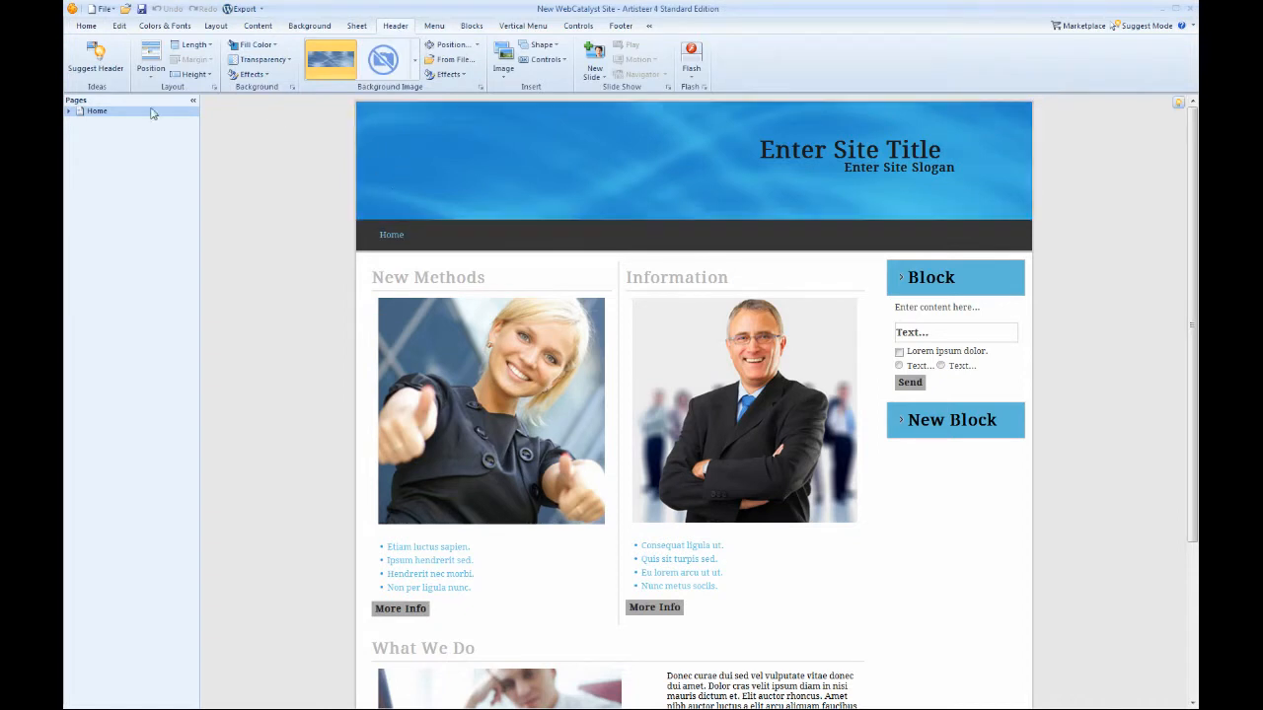
left_click(97, 26)
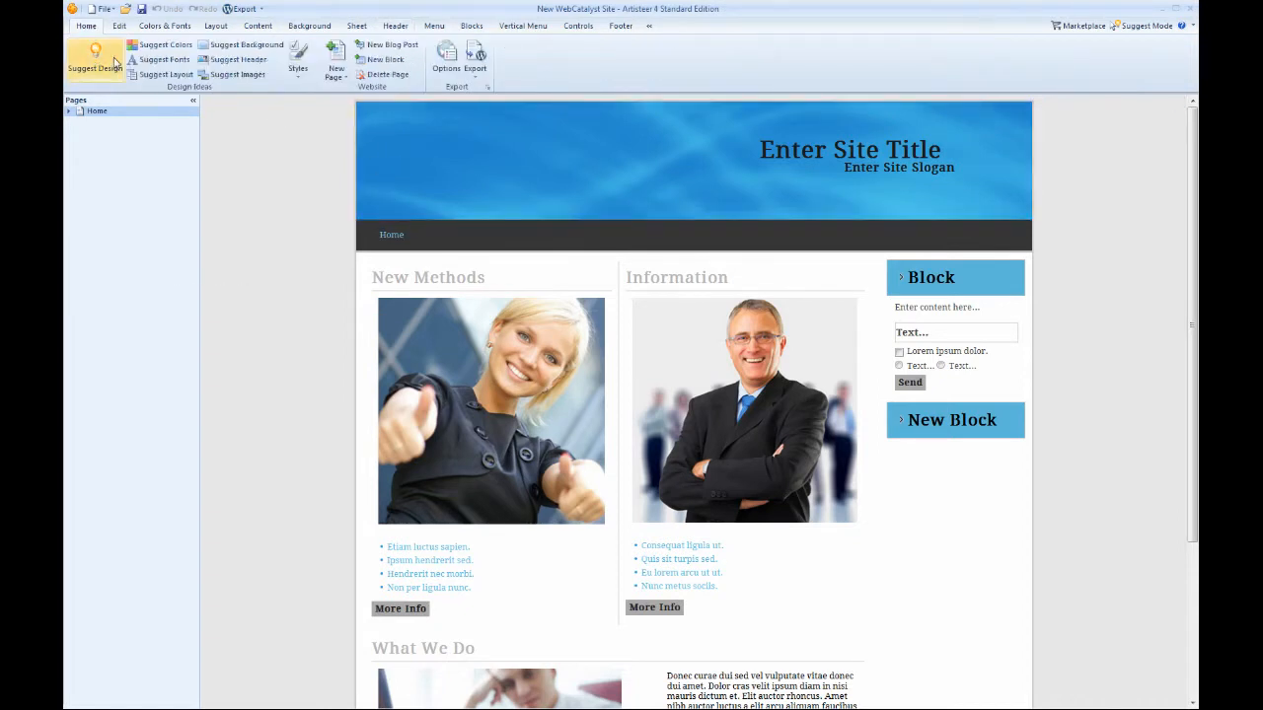
left_click(394, 145)
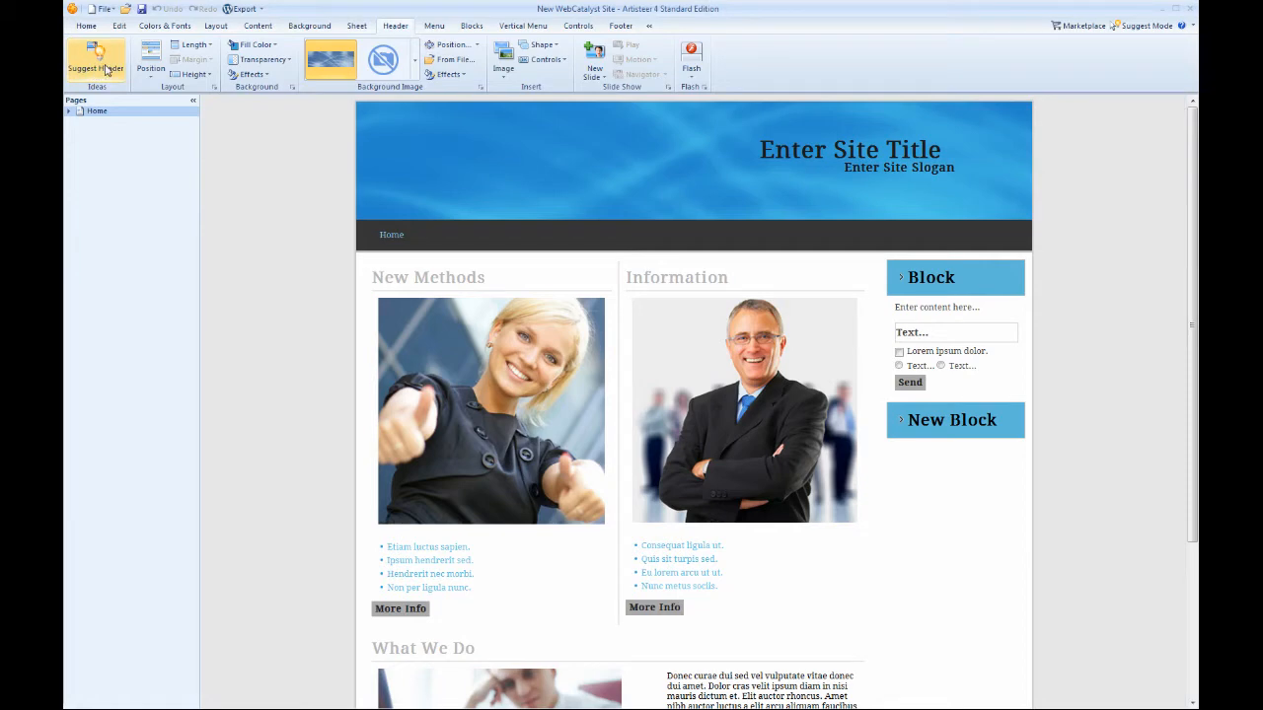
left_click(150, 67)
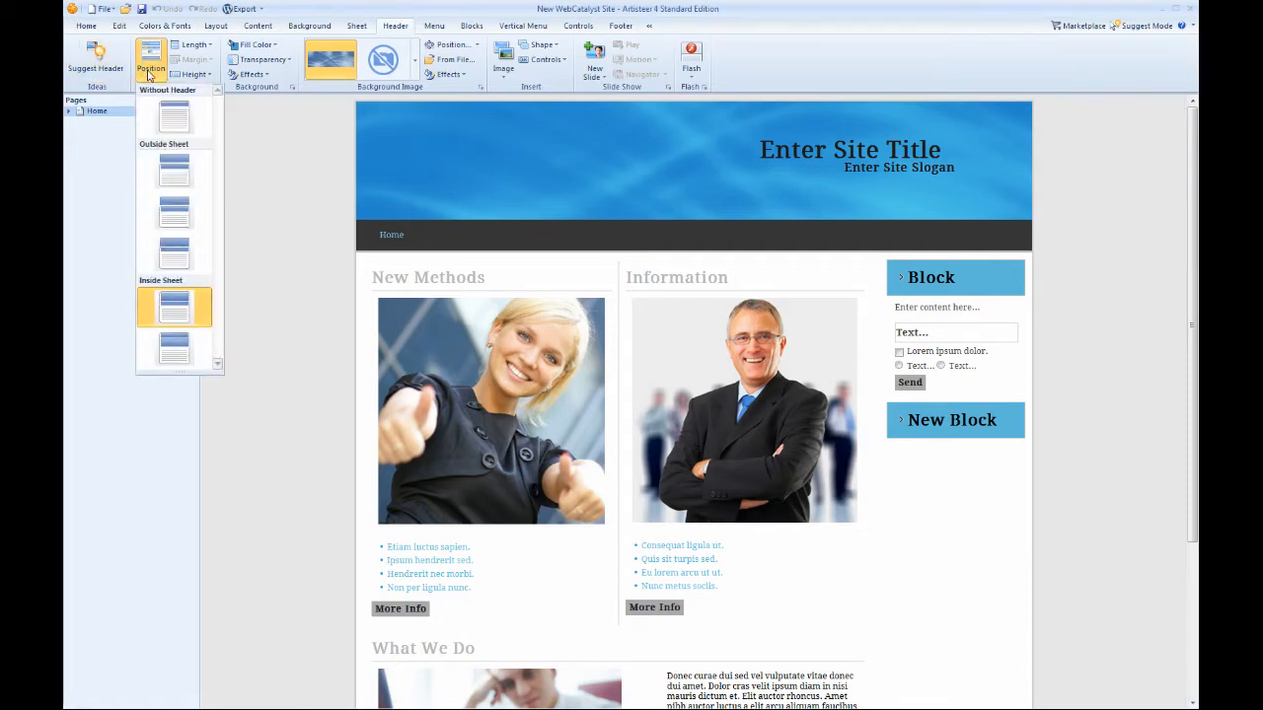
left_click(287, 132)
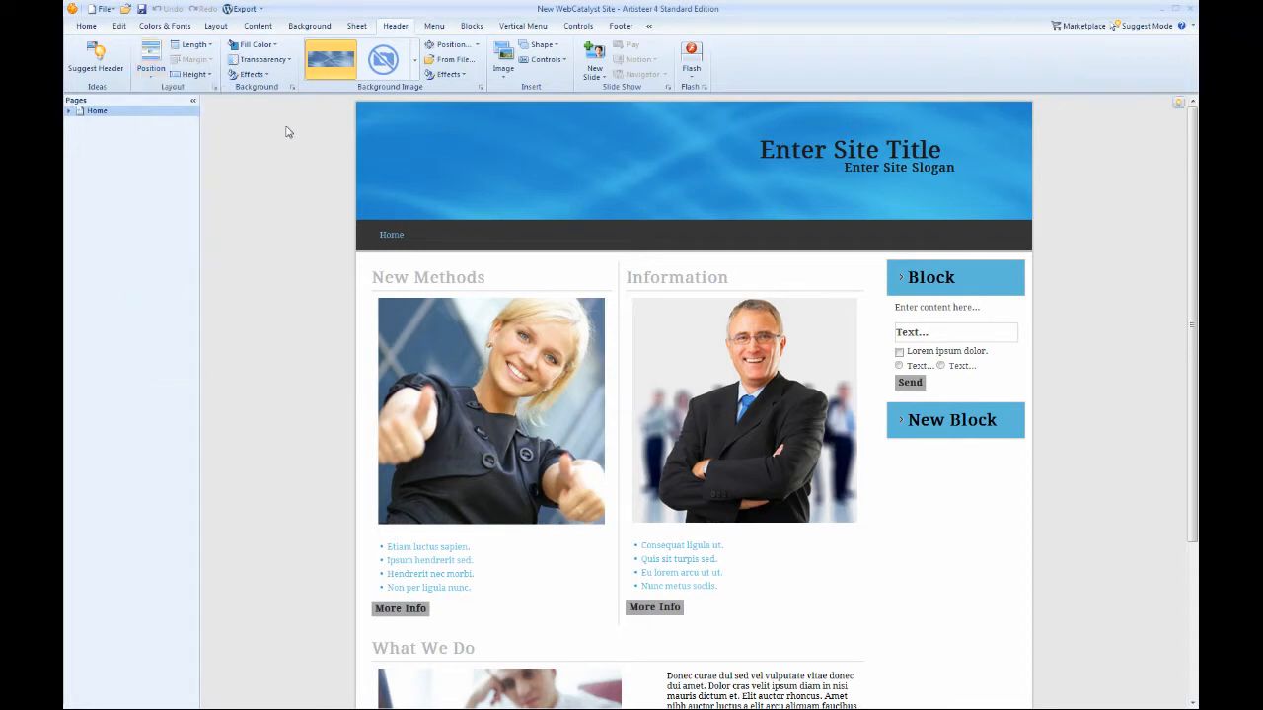
left_click(217, 27)
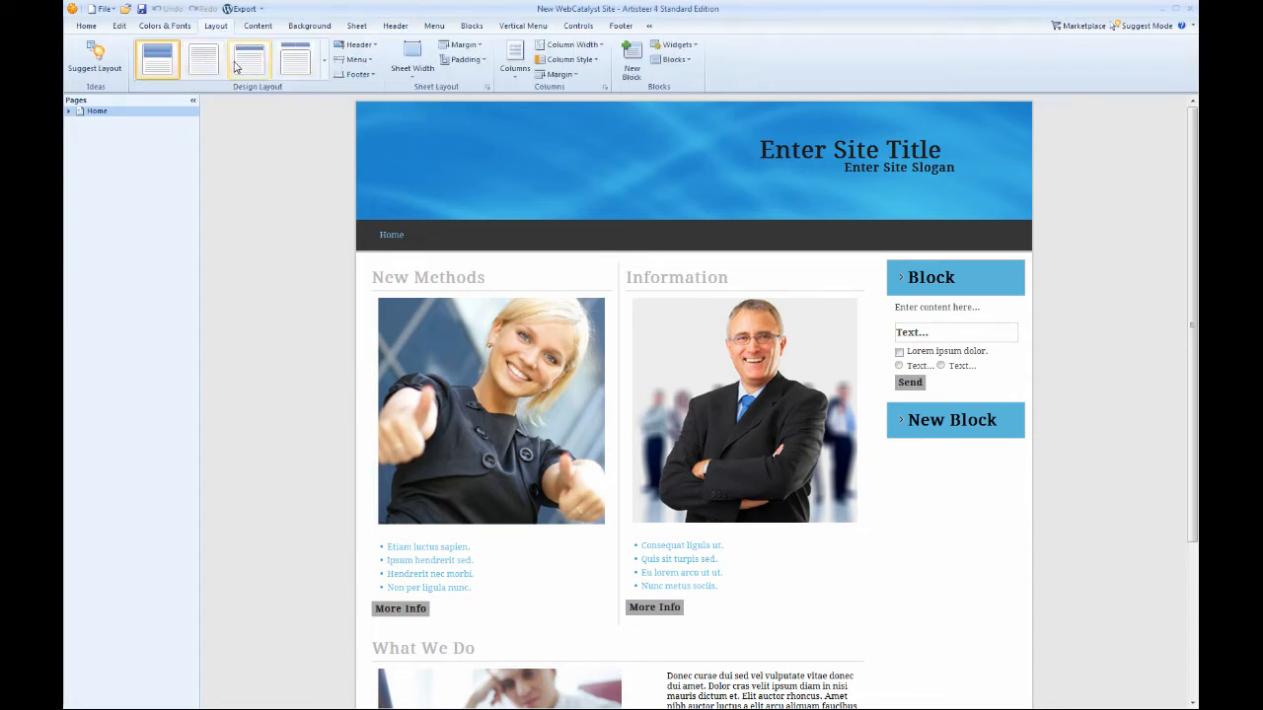
left_click(326, 63)
left_click(393, 30)
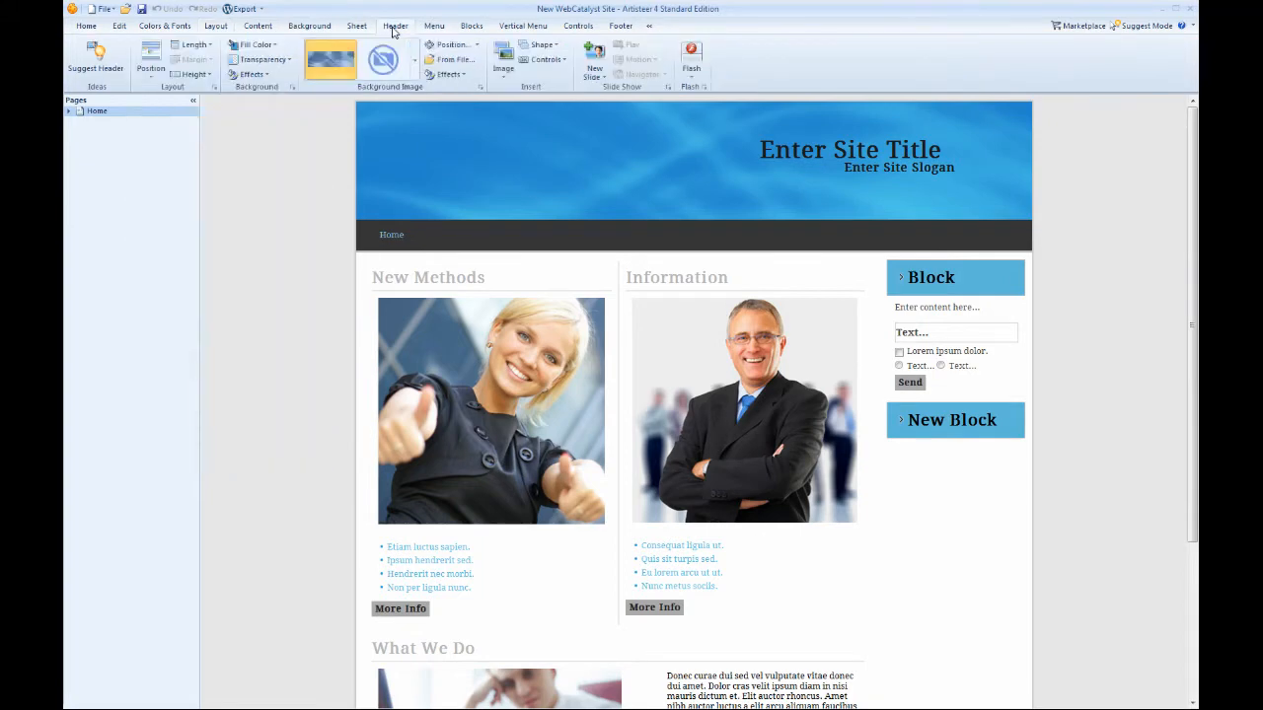
left_click(151, 61)
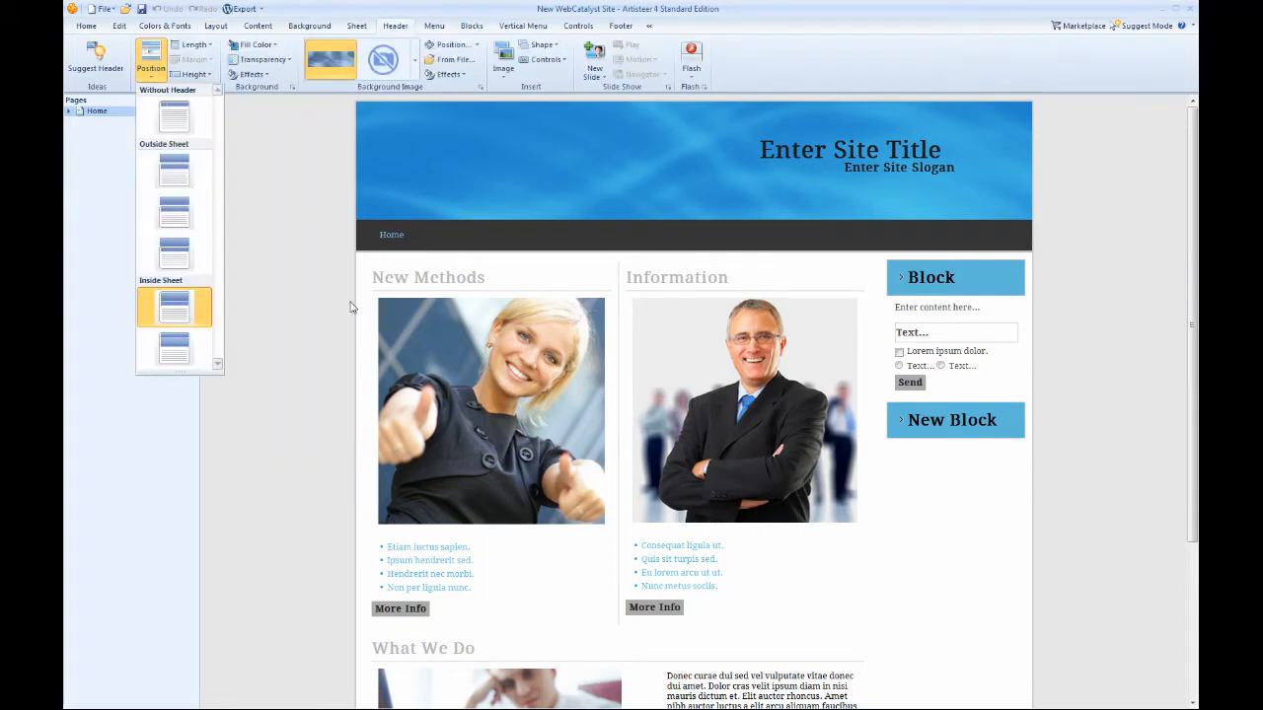
left_click(299, 227)
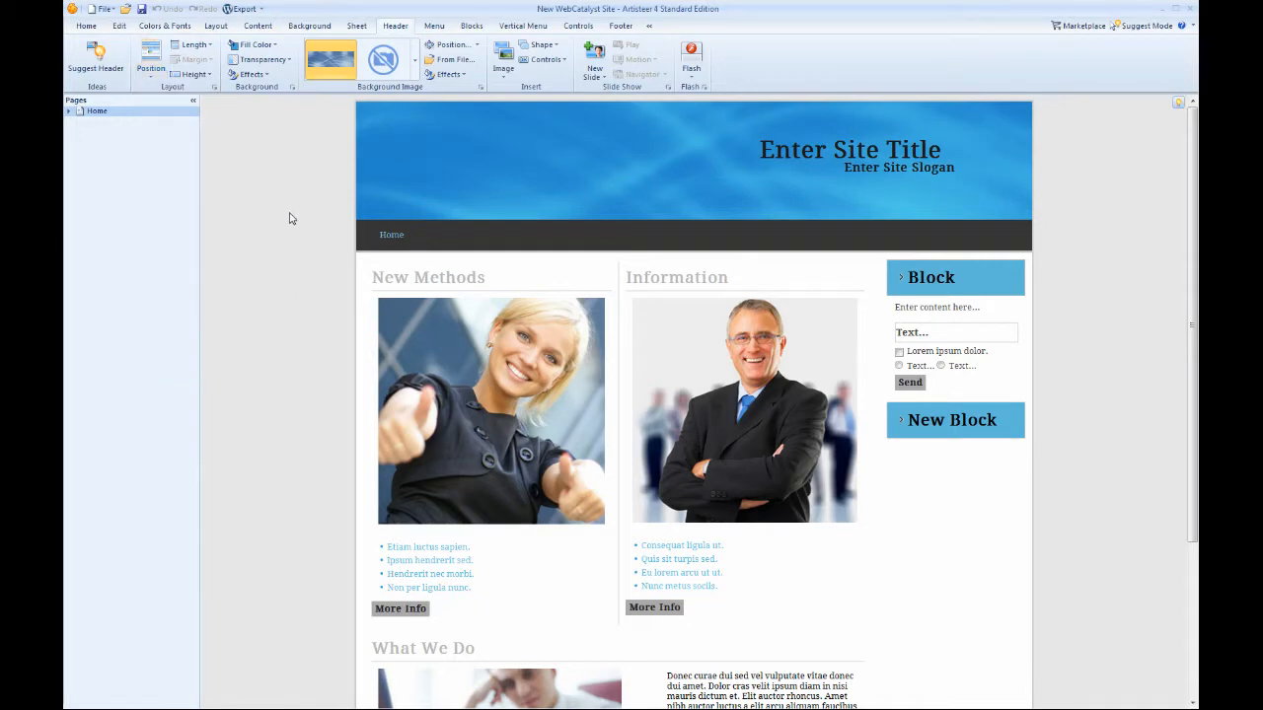
Try the Page Width length for the header and return it to Sheet Width
left_click(197, 47)
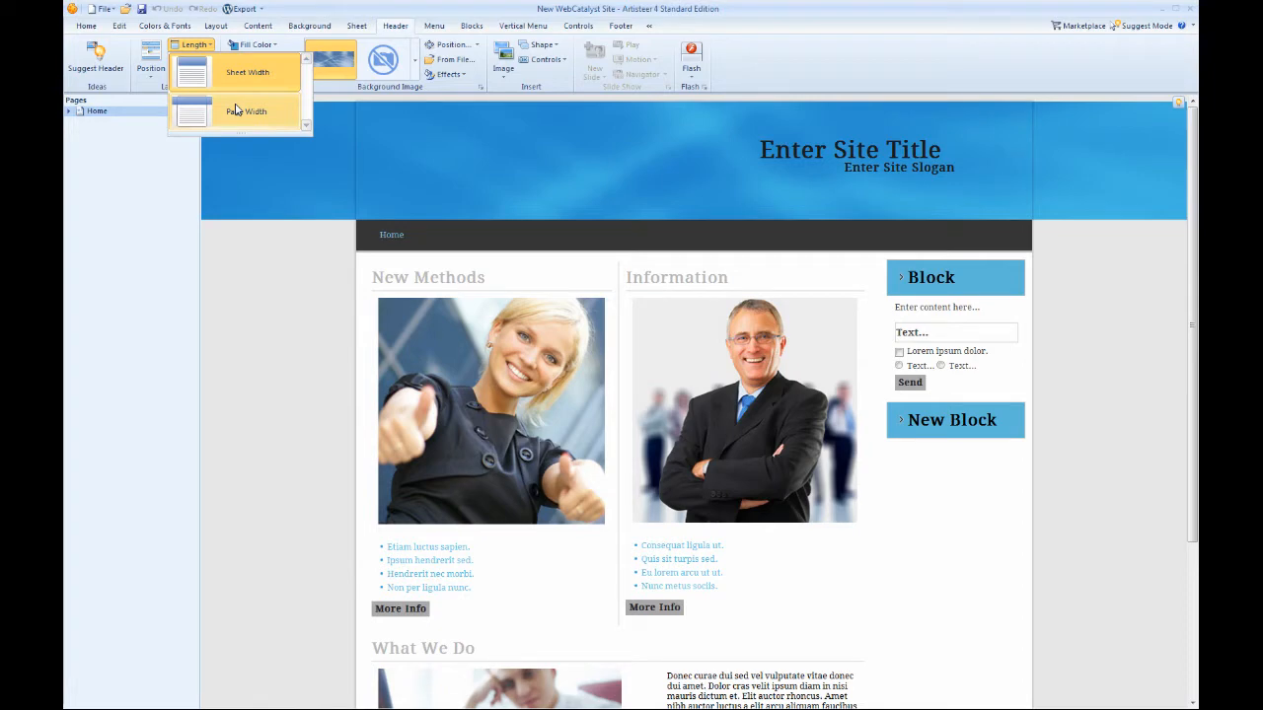
left_click(236, 111)
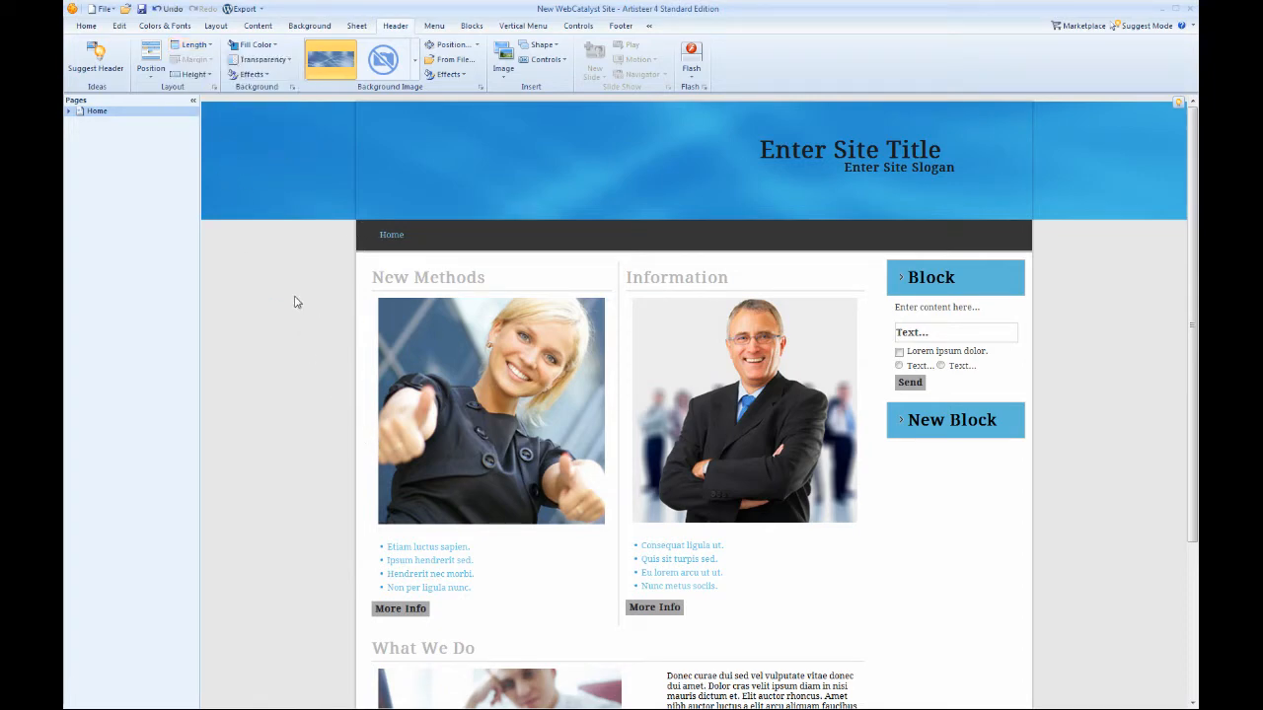
left_click(194, 44)
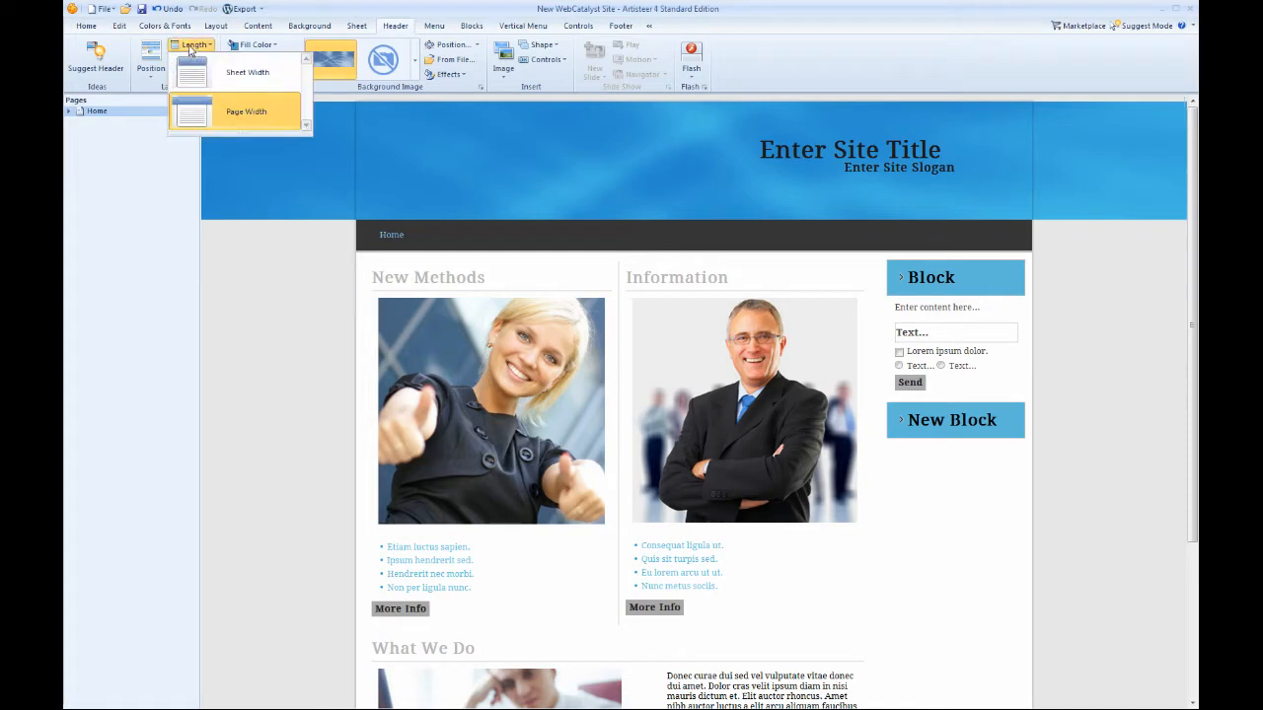
left_click(247, 78)
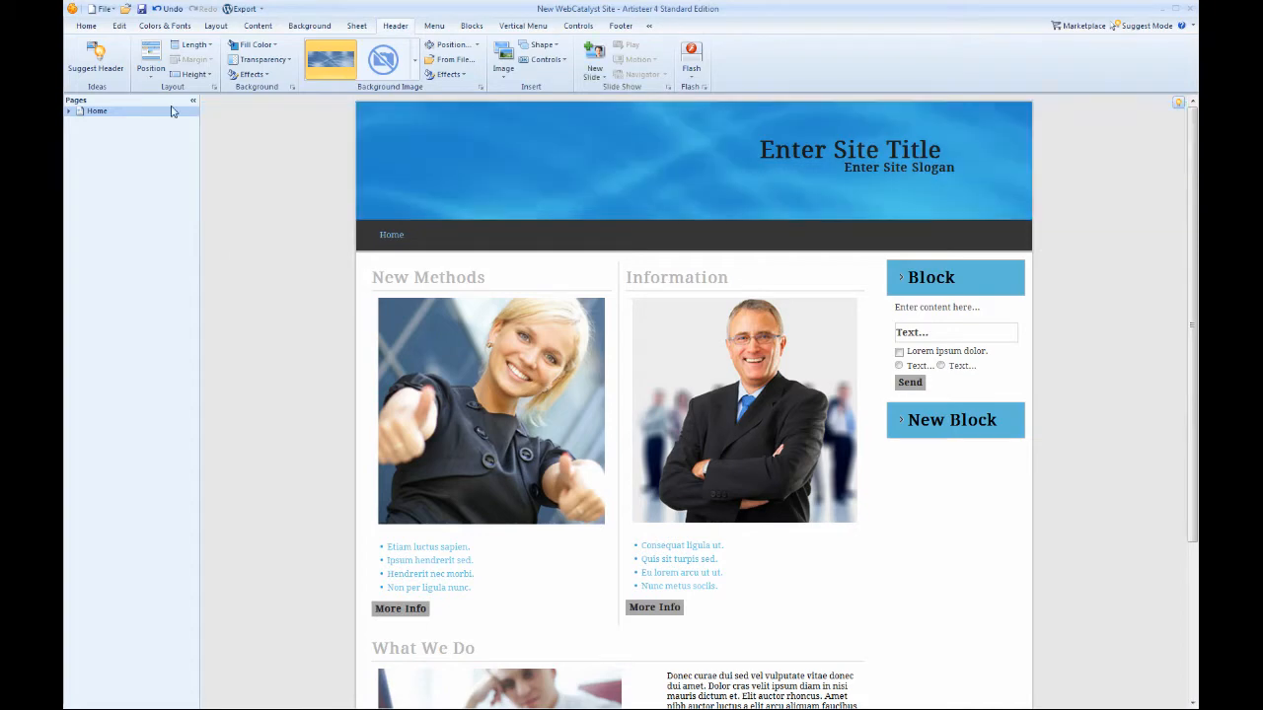
Look through the preset heights available for the header
left_click(195, 74)
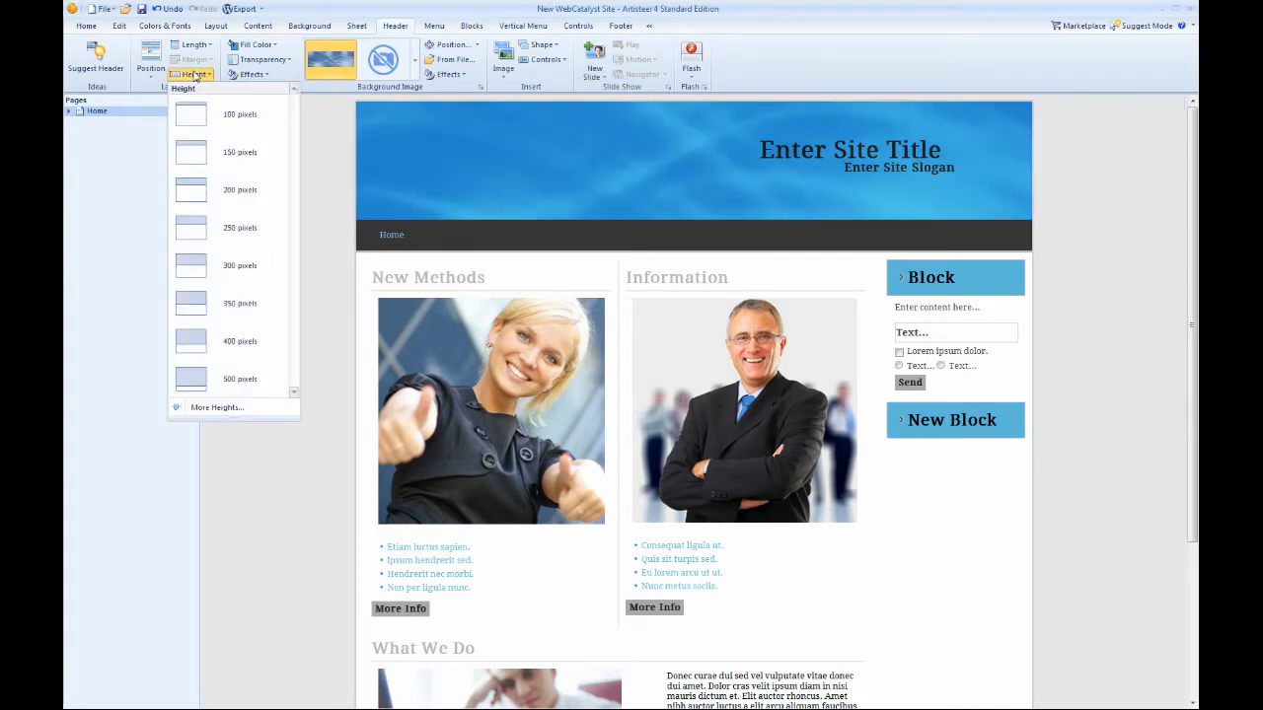
left_click(328, 135)
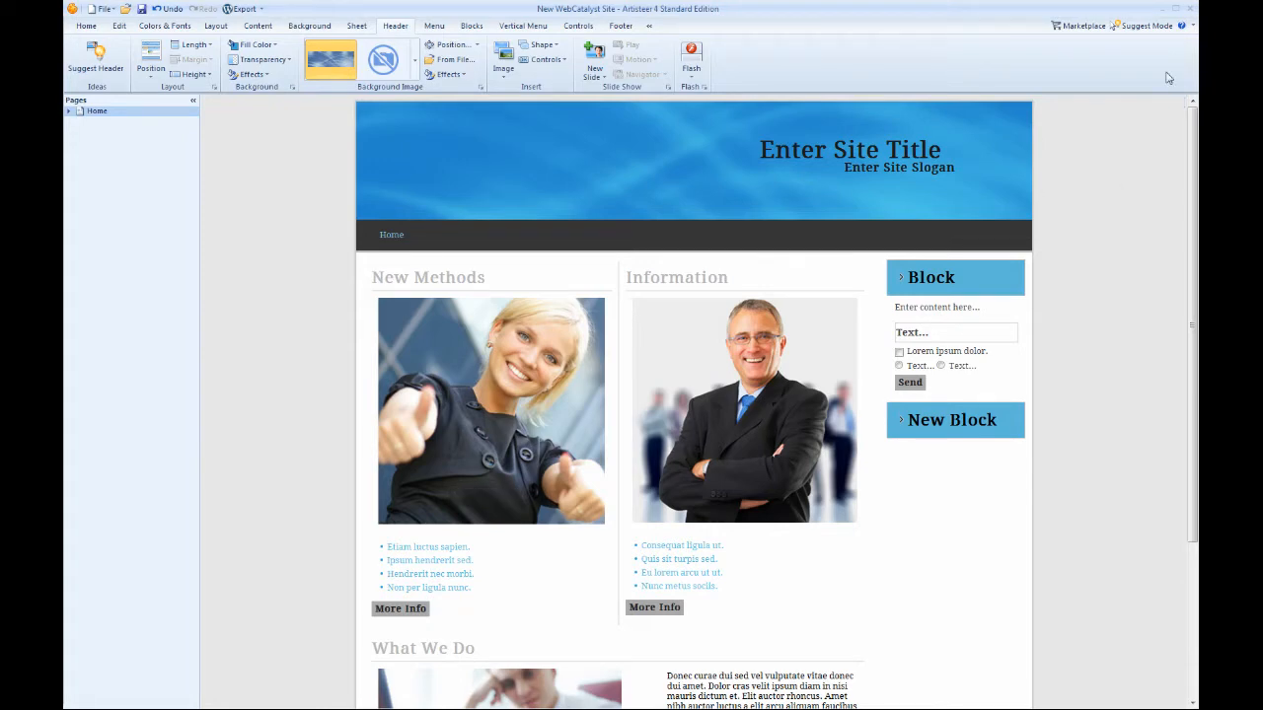
Shrink and resize the program window to compare how much of the page shows below the header, and maximize it again
left_click(1175, 8)
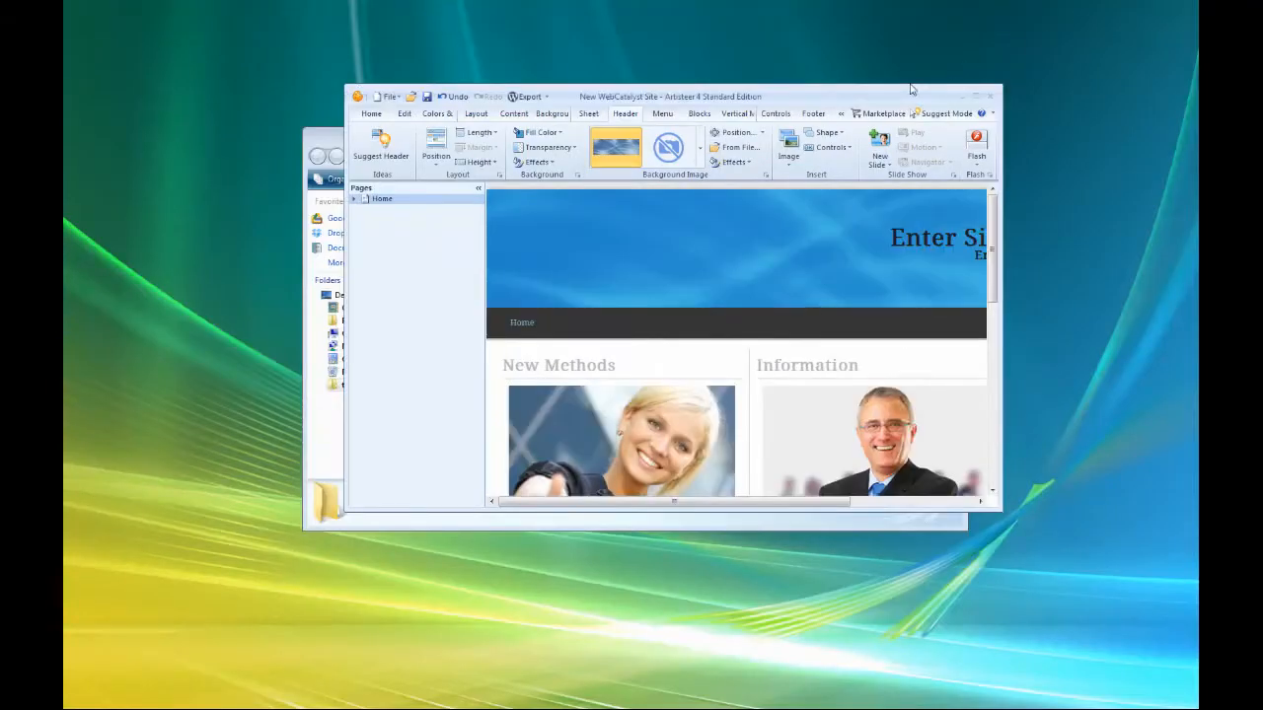
left_click_drag(899, 94, 813, 67)
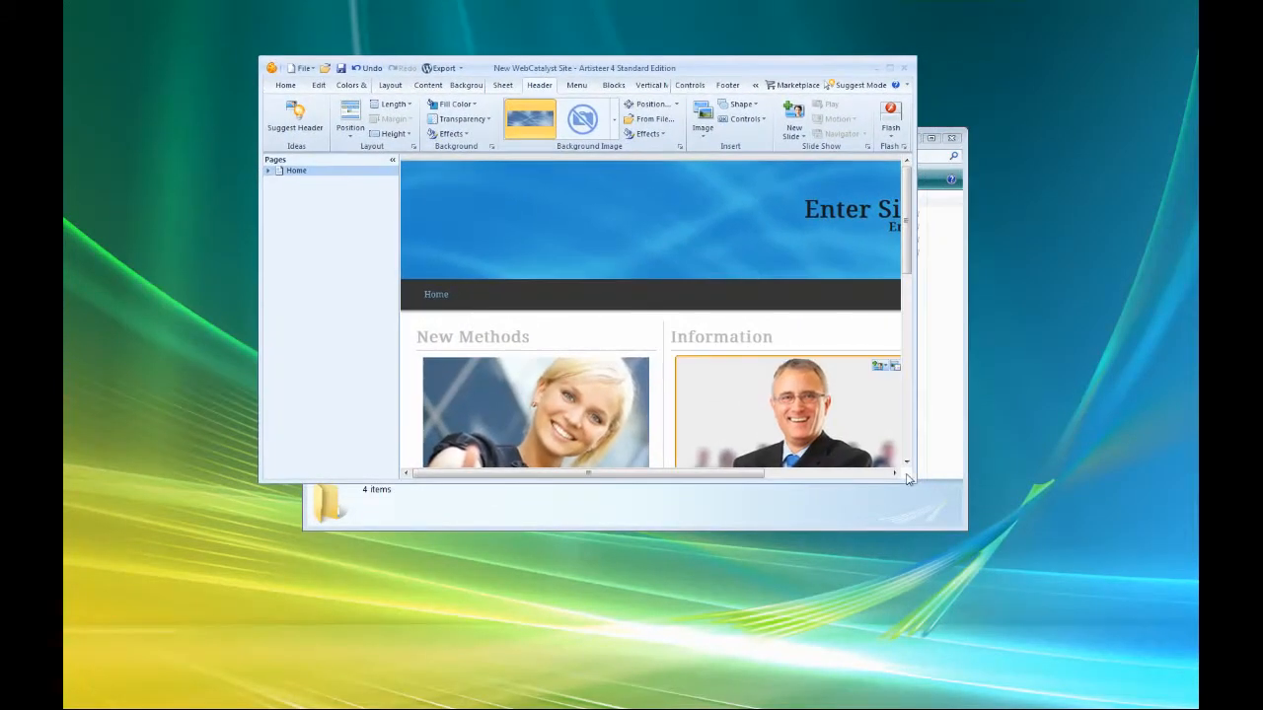
left_click_drag(914, 478, 1125, 563)
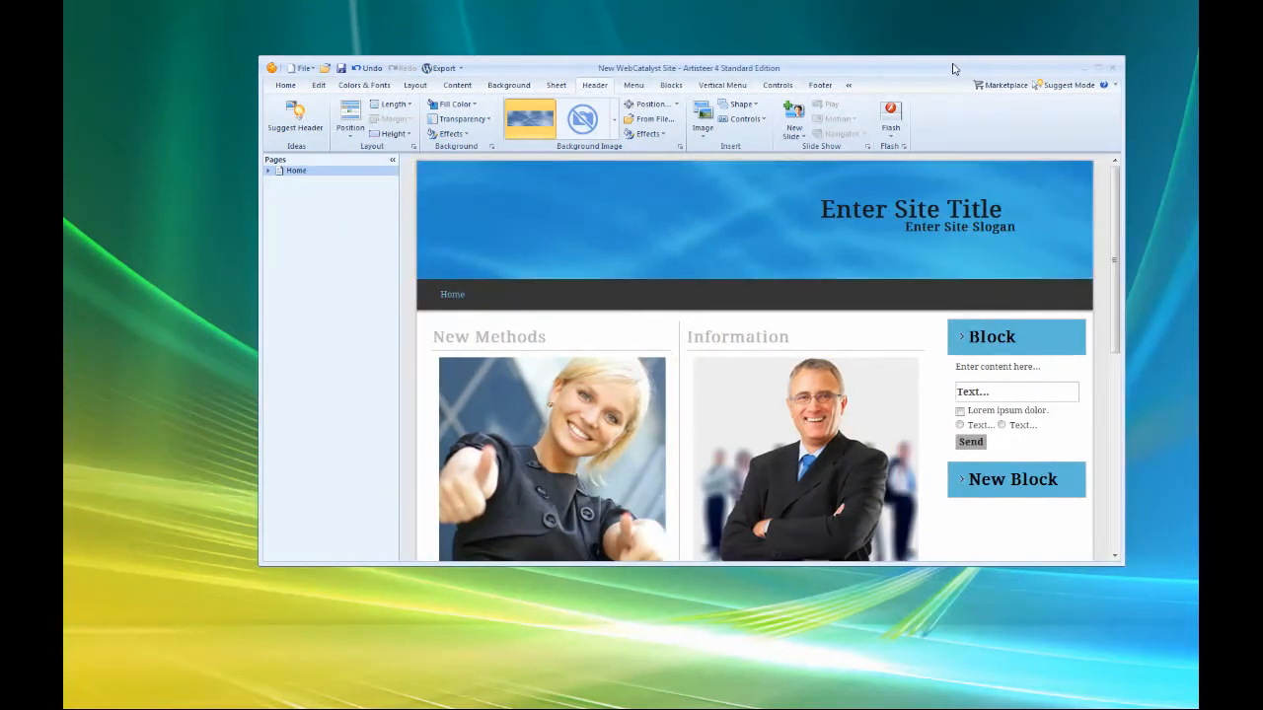
left_click_drag(957, 70, 922, 36)
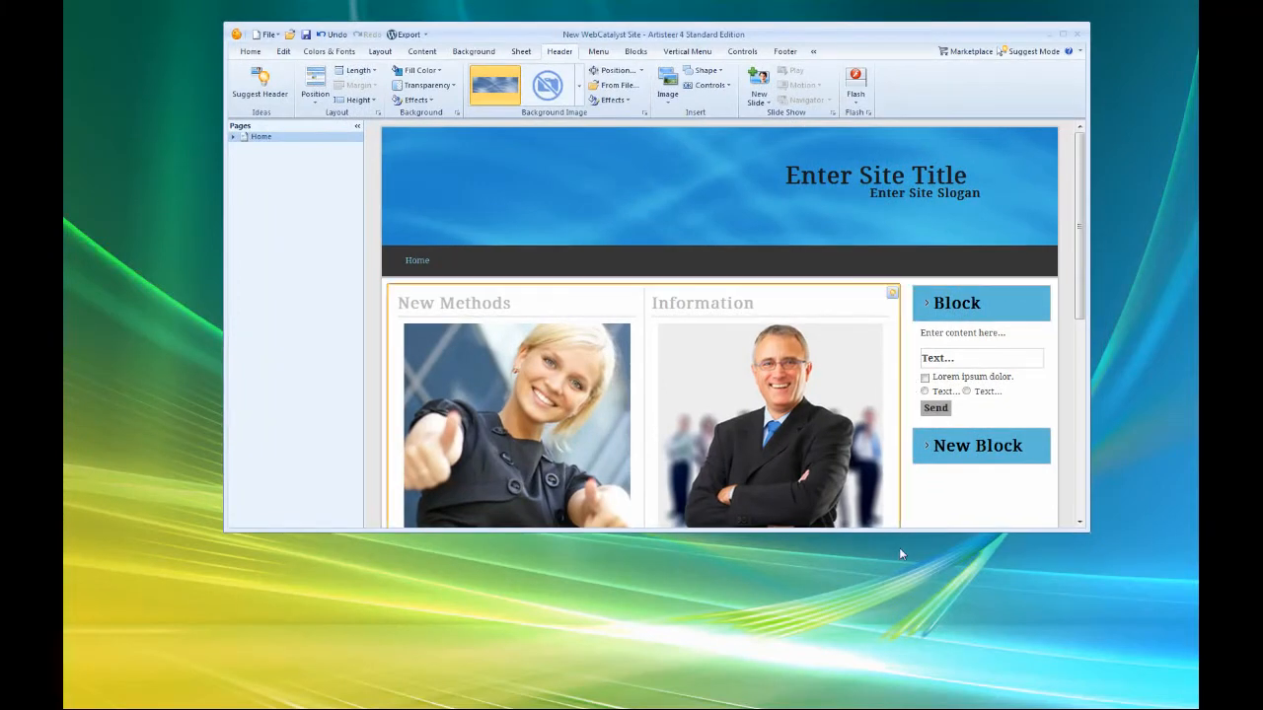
left_click_drag(929, 529, 927, 709)
left_click_drag(885, 39, 870, 25)
left_click_drag(904, 692, 909, 705)
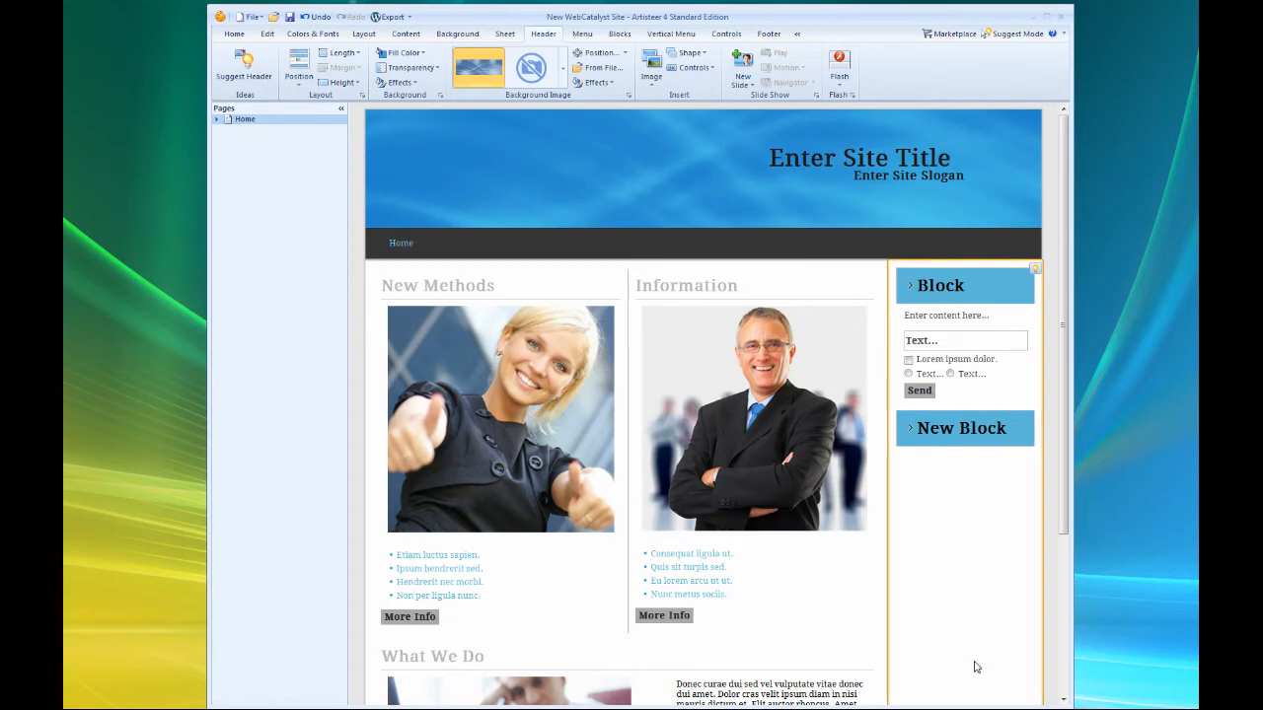
left_click_drag(969, 704, 965, 513)
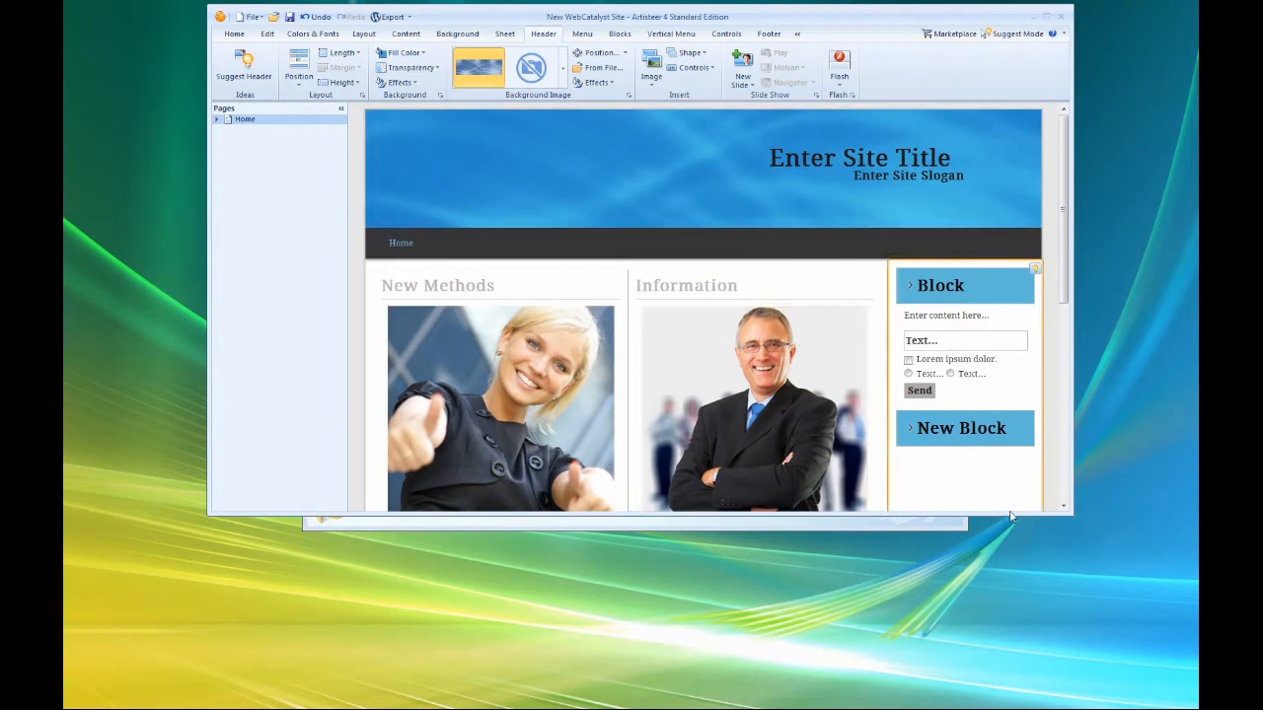
left_click_drag(1011, 512, 1002, 687)
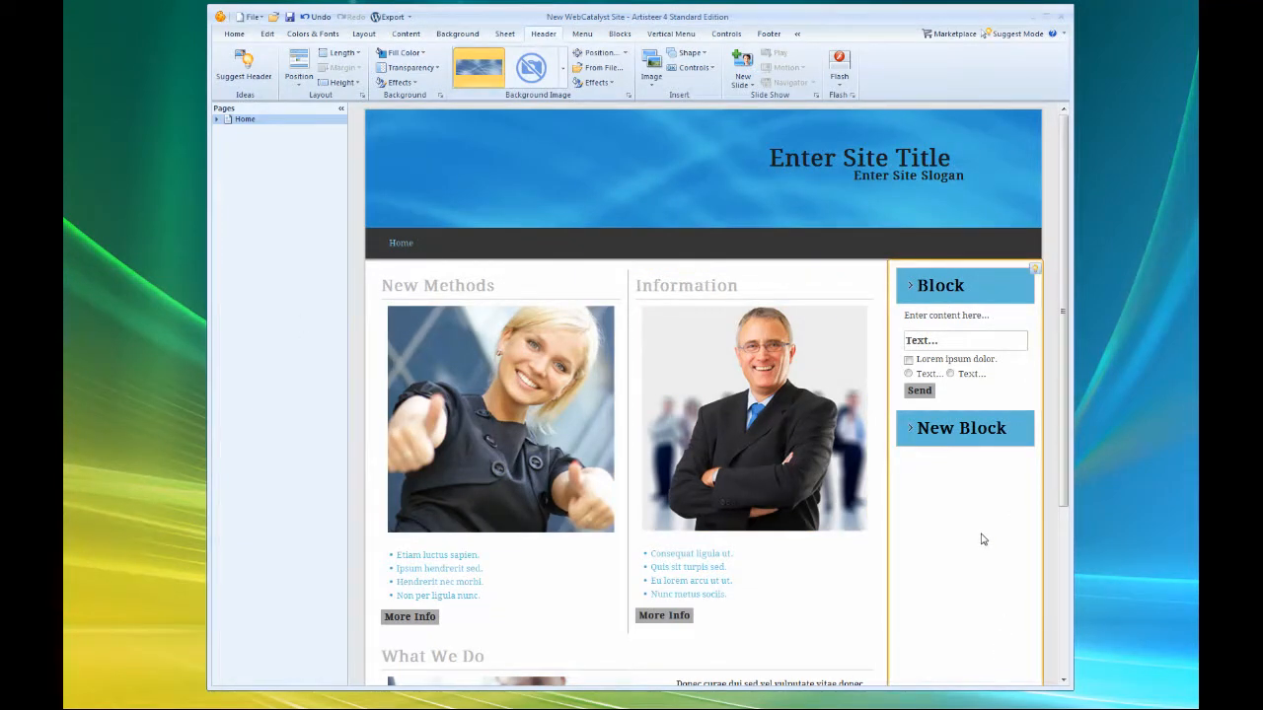
left_click_drag(958, 687, 954, 553)
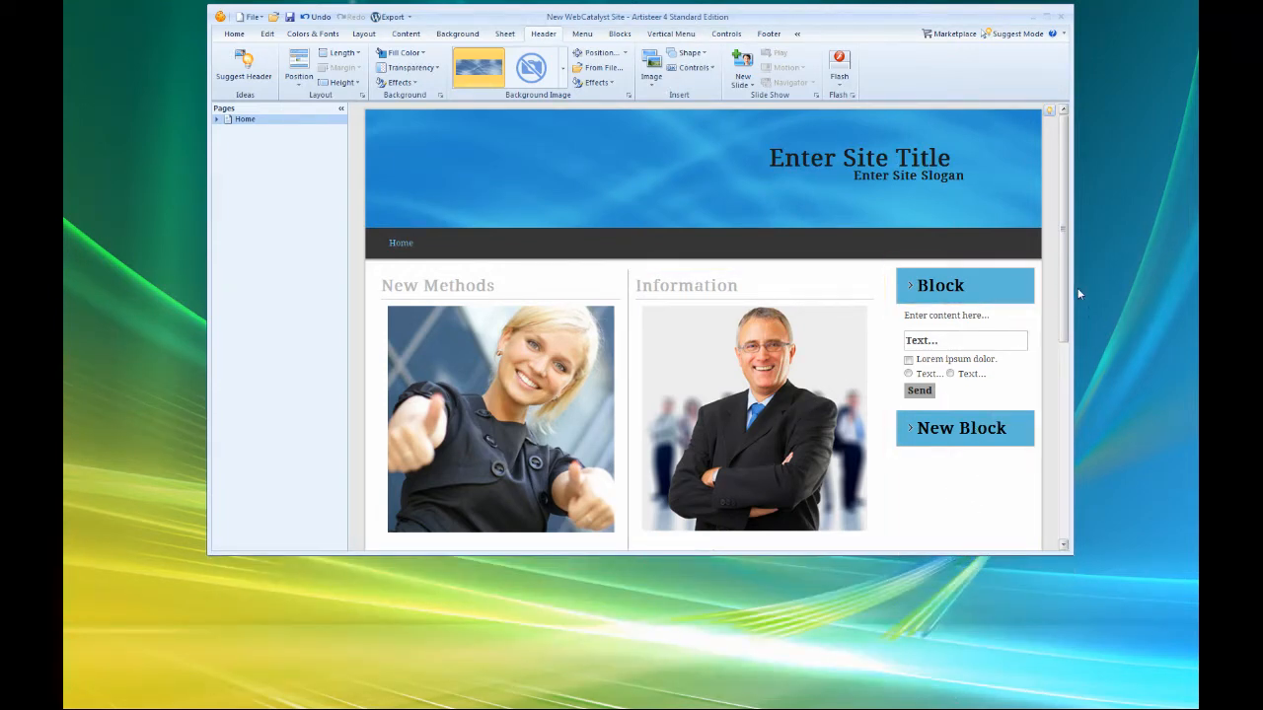
left_click_drag(1068, 280, 1068, 205)
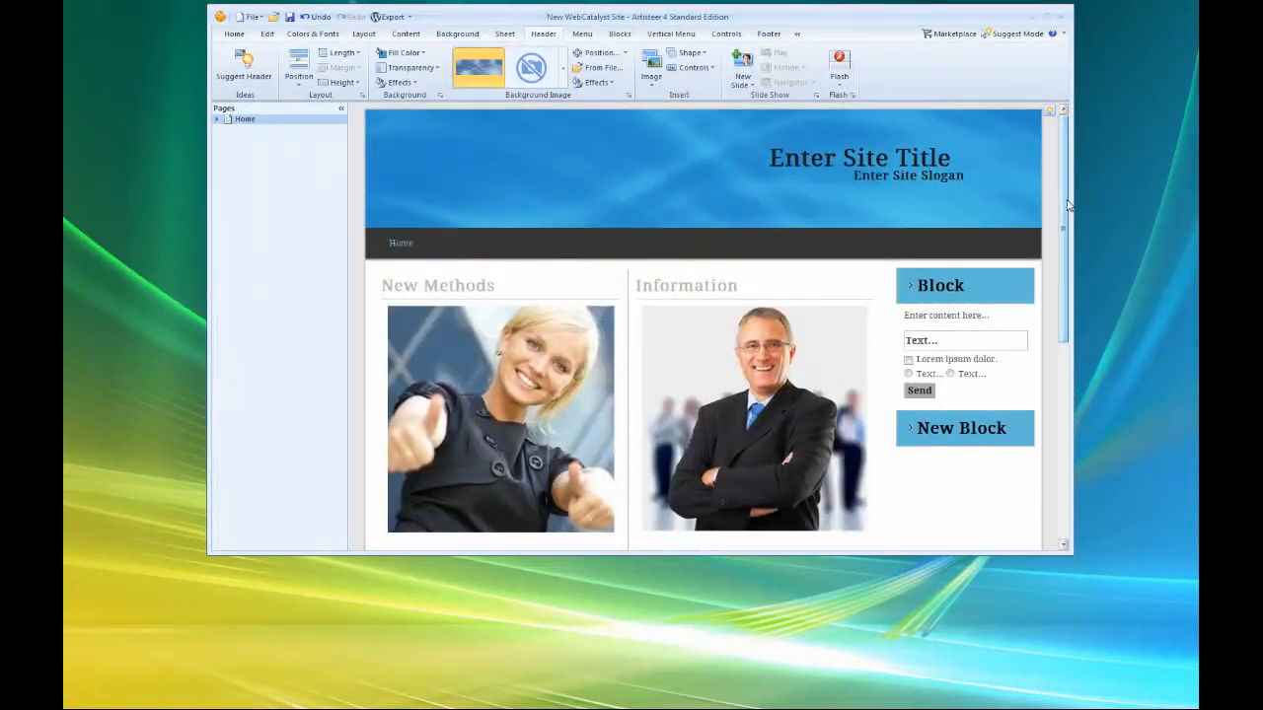
left_click(1047, 16)
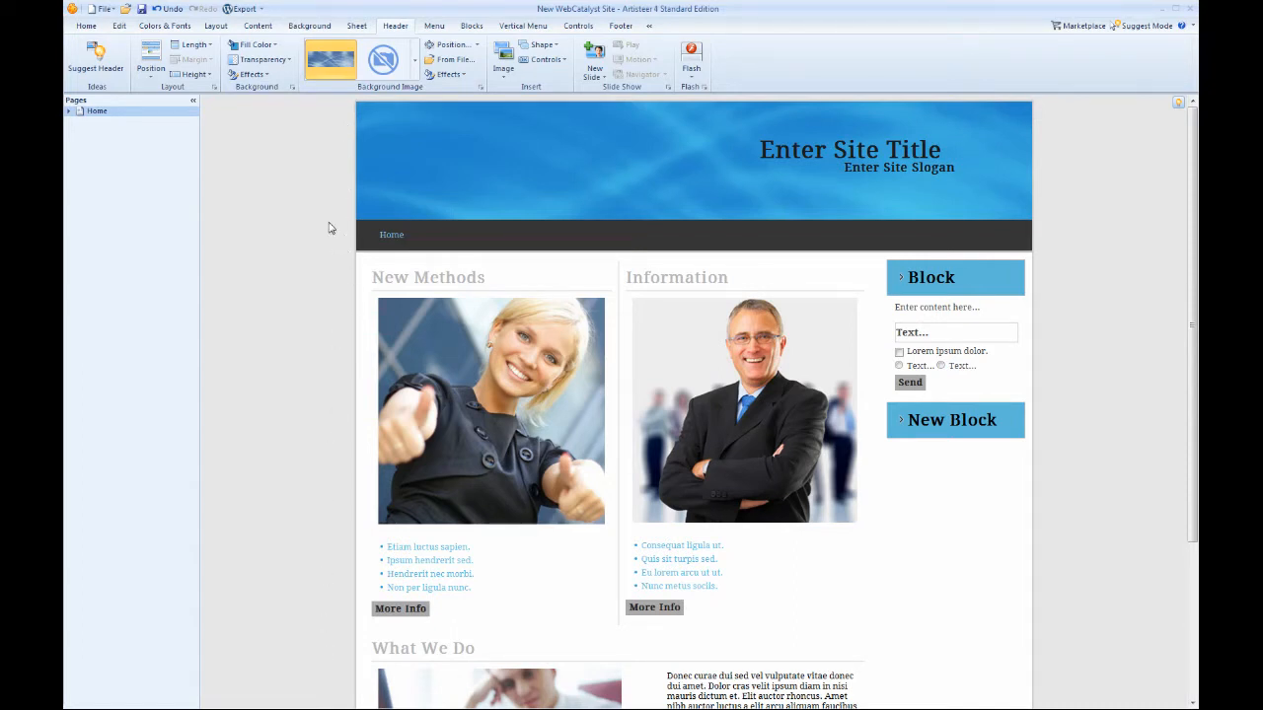
left_click(202, 76)
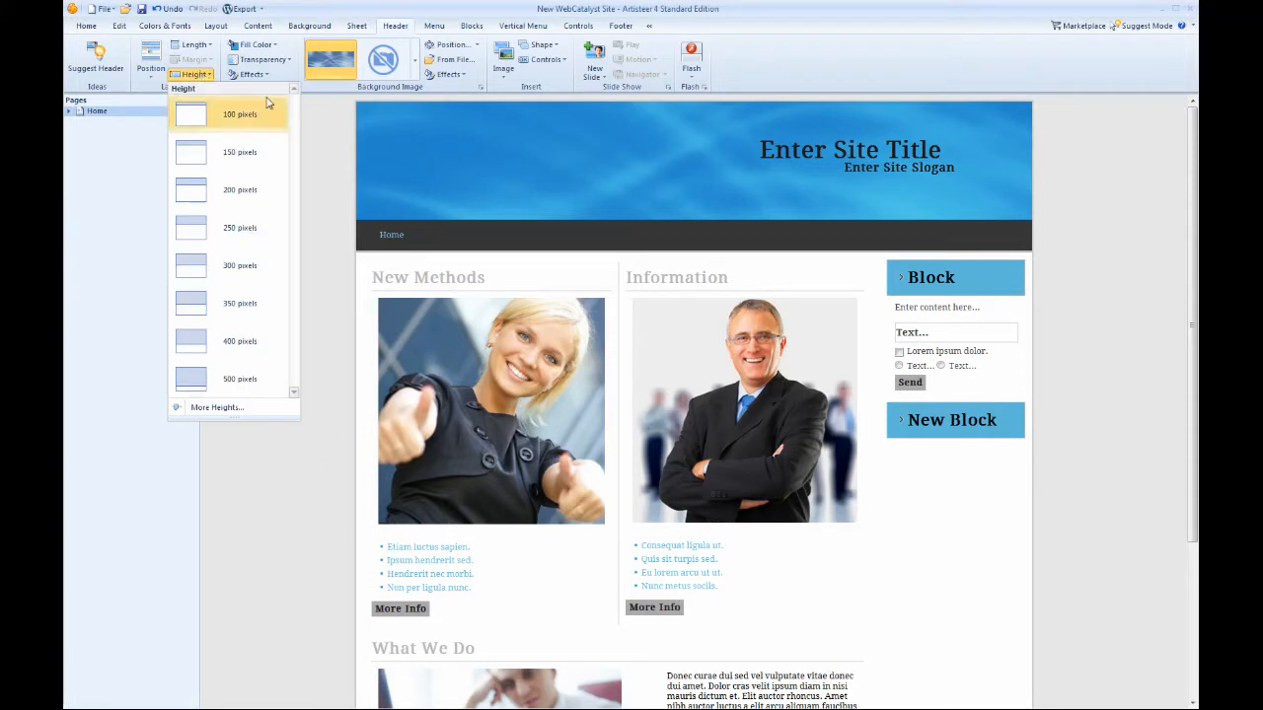
left_click(321, 141)
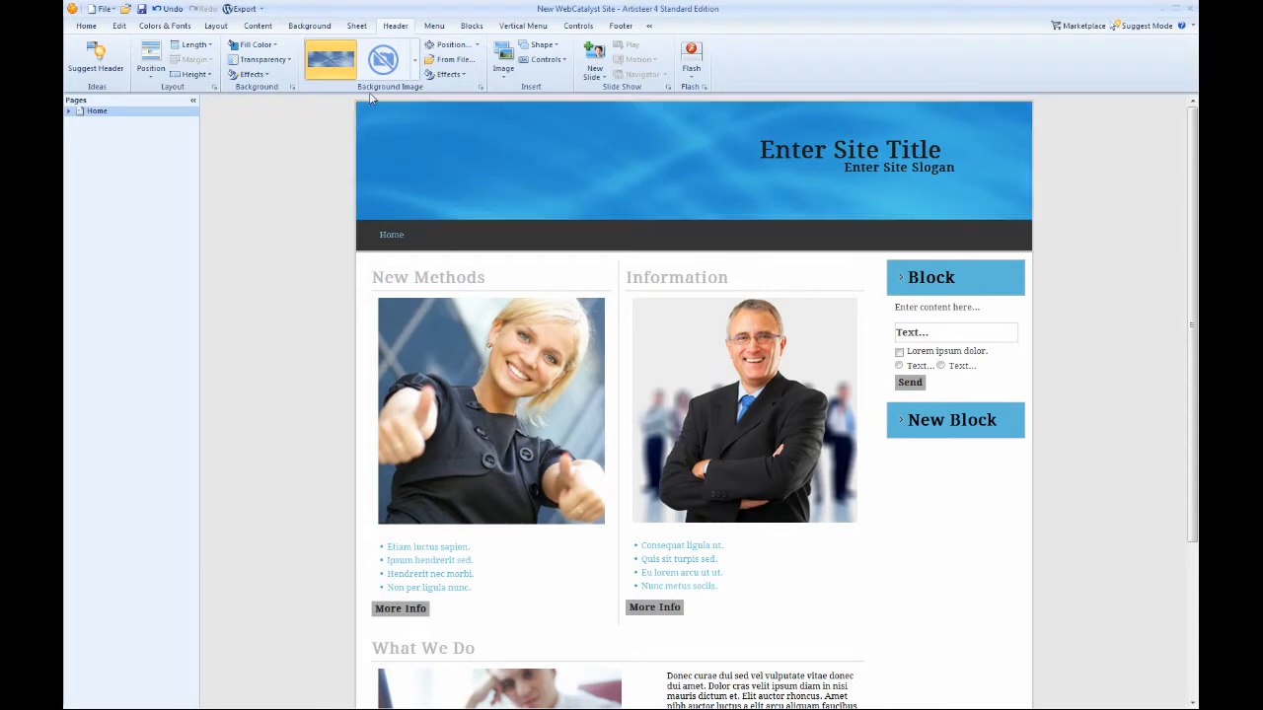
Remove the header's background photo and change the header's fill color to white
left_click(416, 59)
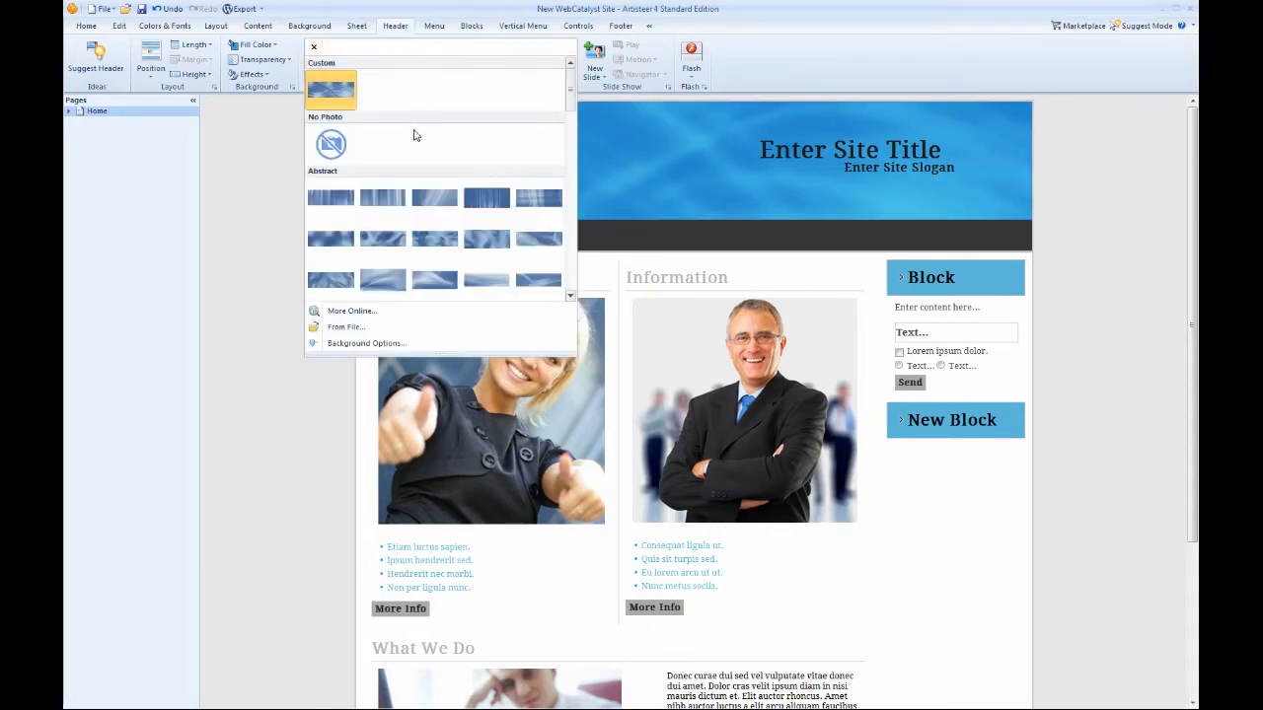
mouse_move(572, 102)
left_mouse_down()
mouse_move(557, 240)
mouse_move(570, 235)
mouse_move(574, 85)
left_mouse_up()
left_click(330, 145)
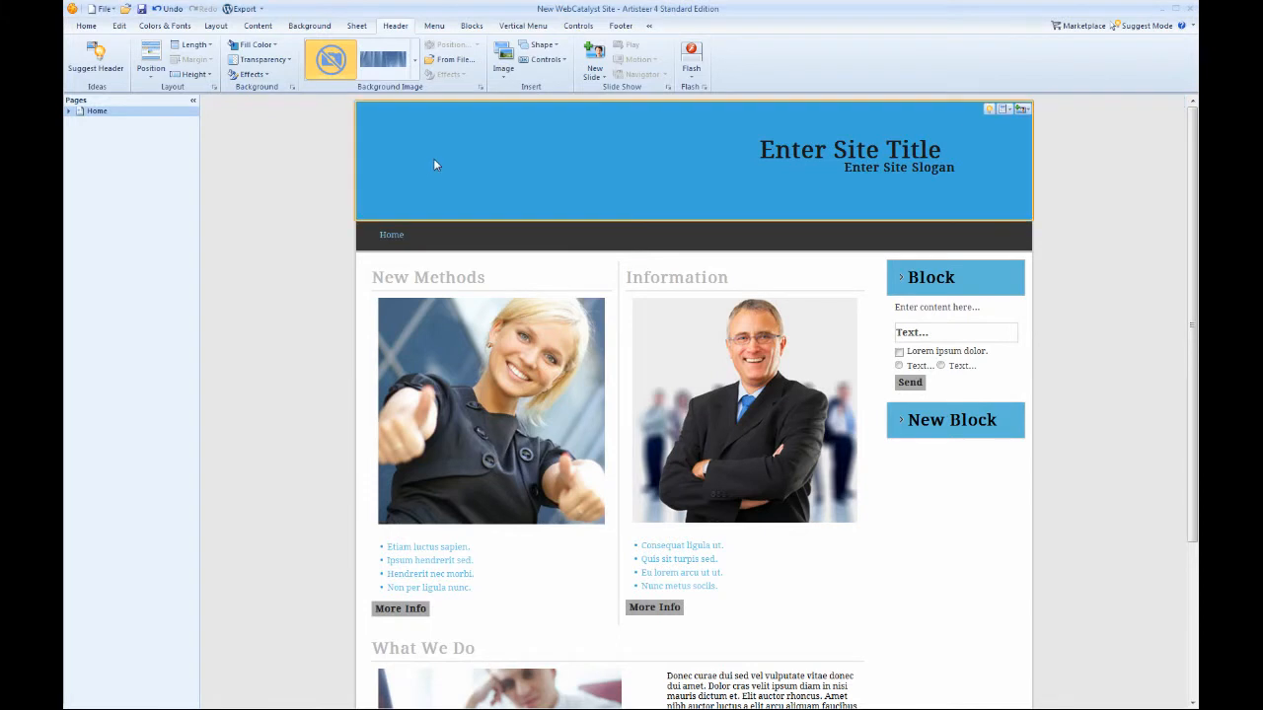
left_click(263, 47)
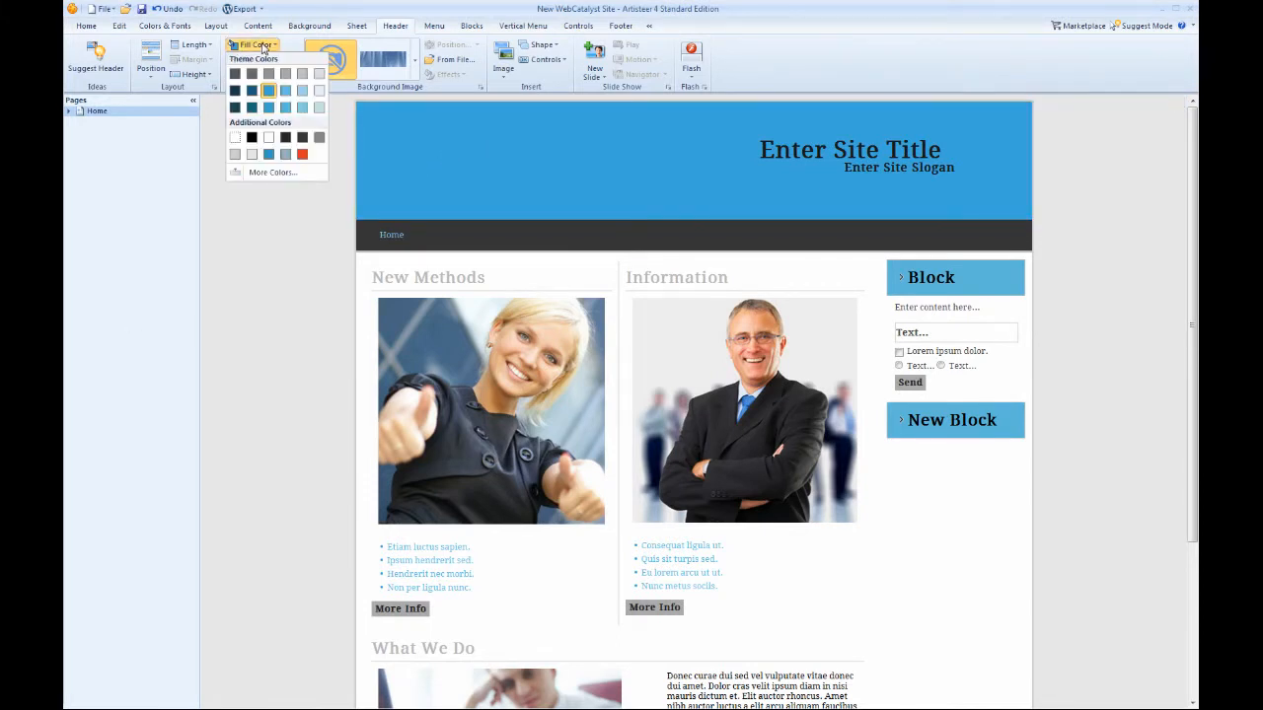
left_click(268, 138)
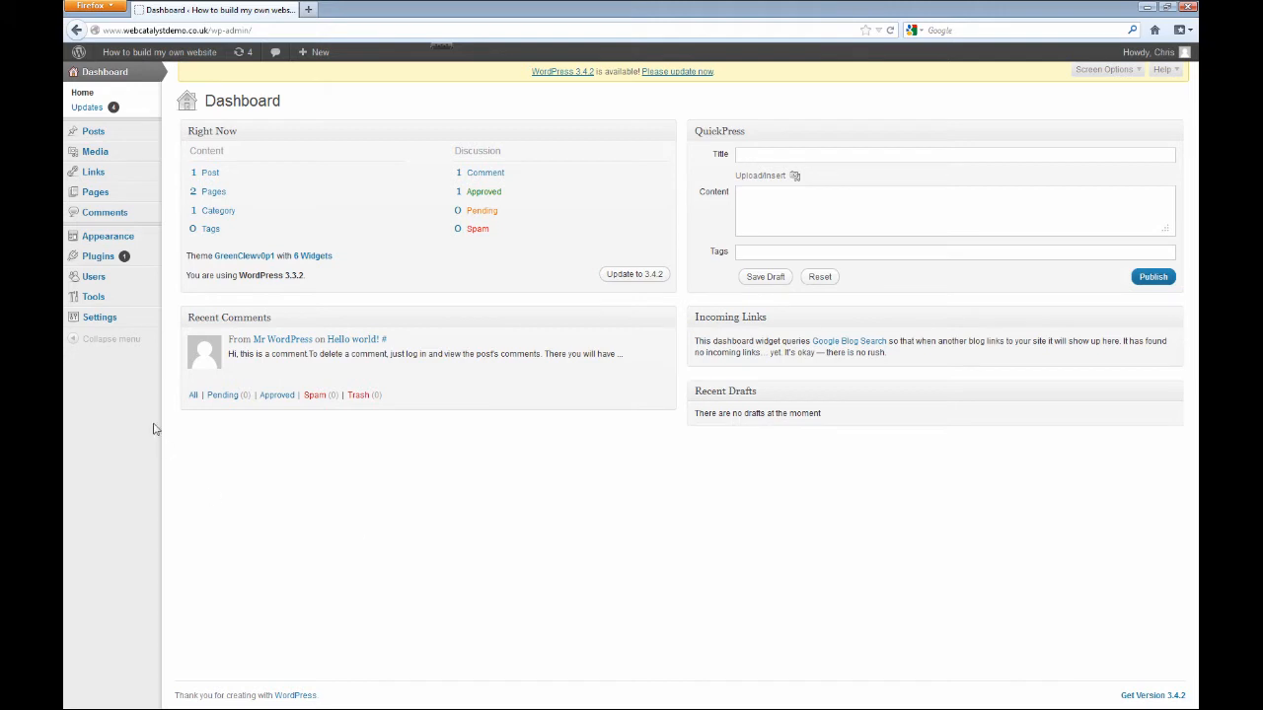
Switch to the WordPress dashboard in Firefox and examine the Site Title and Tagline fields in the General Settings
mouse_move(145, 326)
left_click(204, 324)
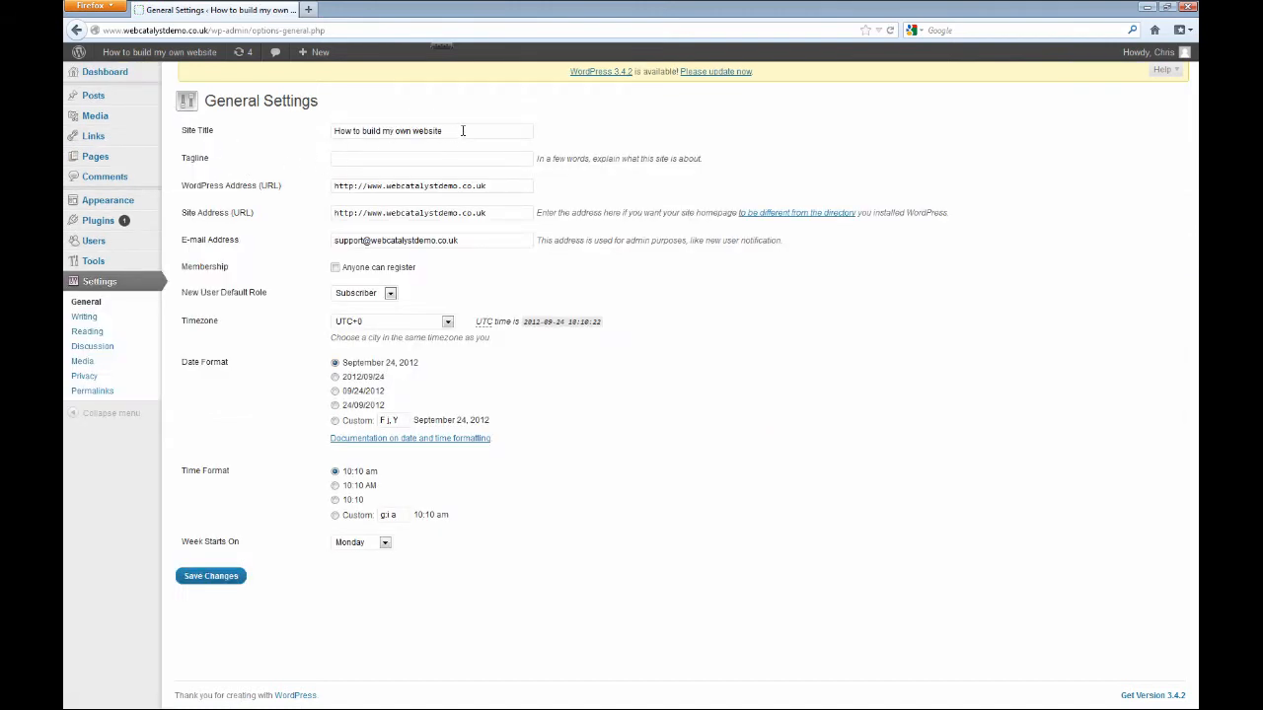
left_click_drag(463, 131, 328, 132)
left_click(340, 159)
mouse_move(97, 220)
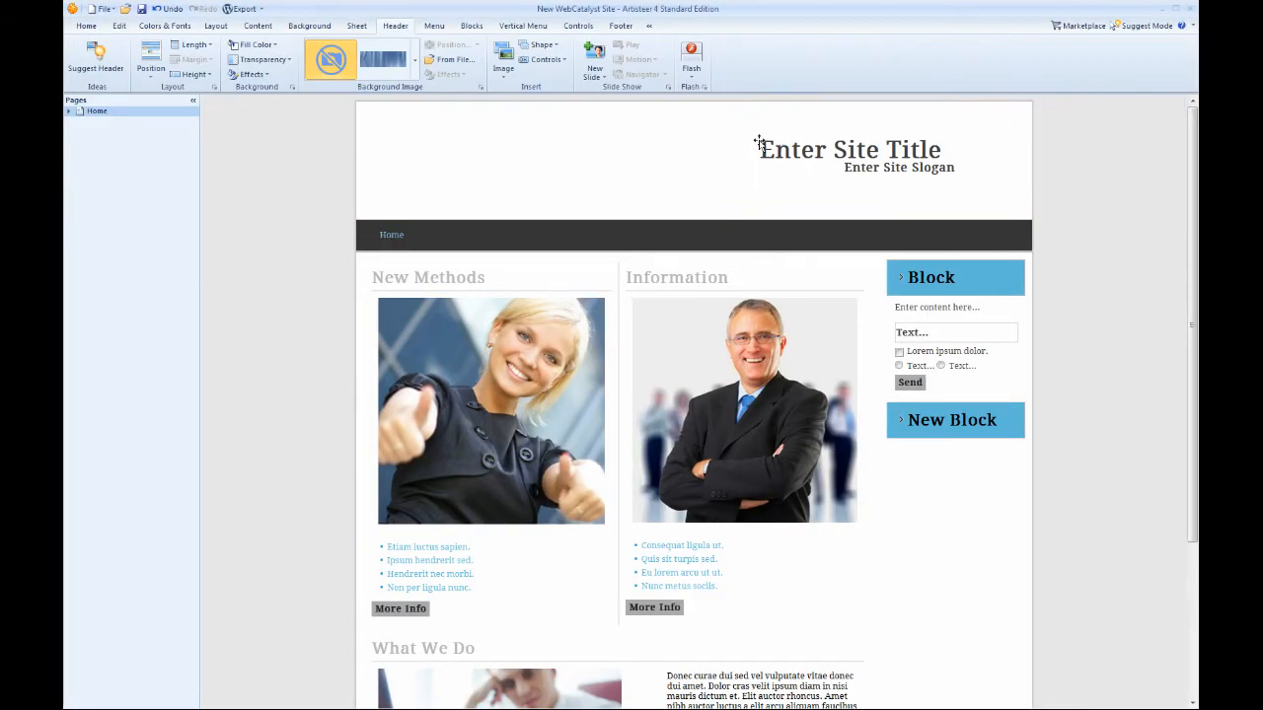
Return to Artisteer and move the site title to the lower-left corner of the header, just above the menu bar
left_click(795, 153)
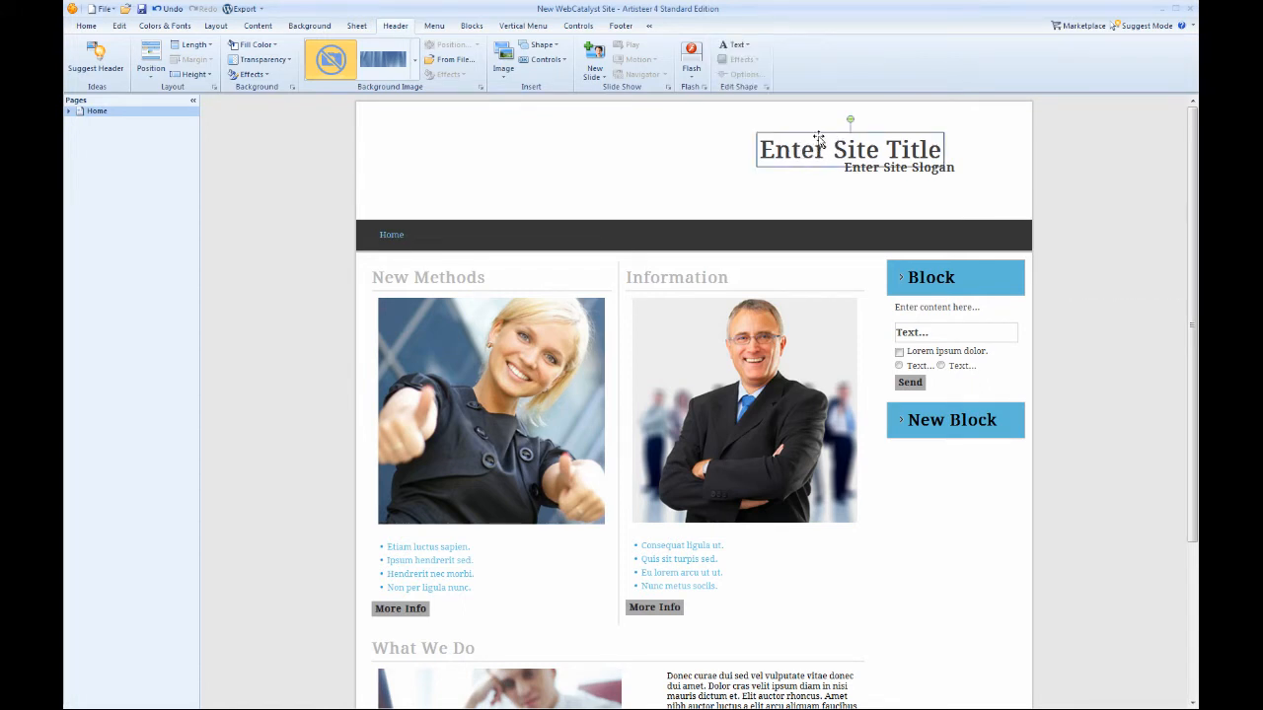
left_click_drag(818, 135, 424, 186)
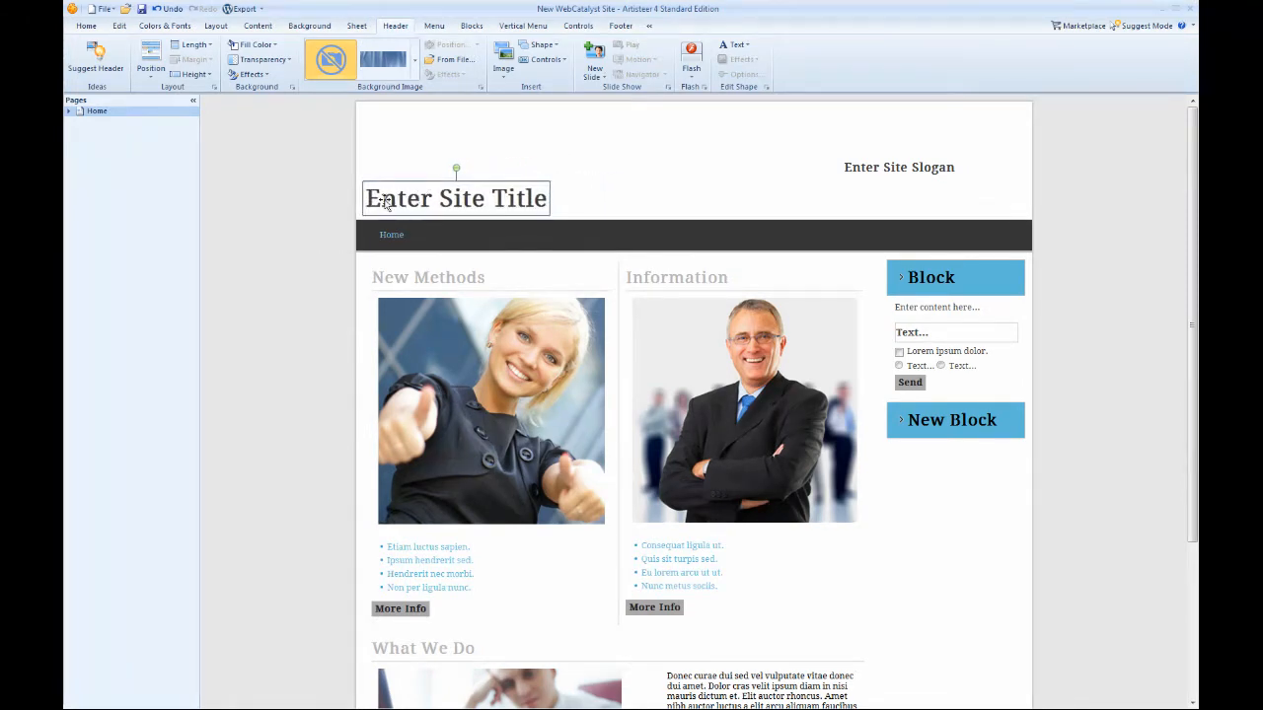
Replace the header's placeholder site title with "How to build your own website"
double_click(385, 202)
double_click(385, 201)
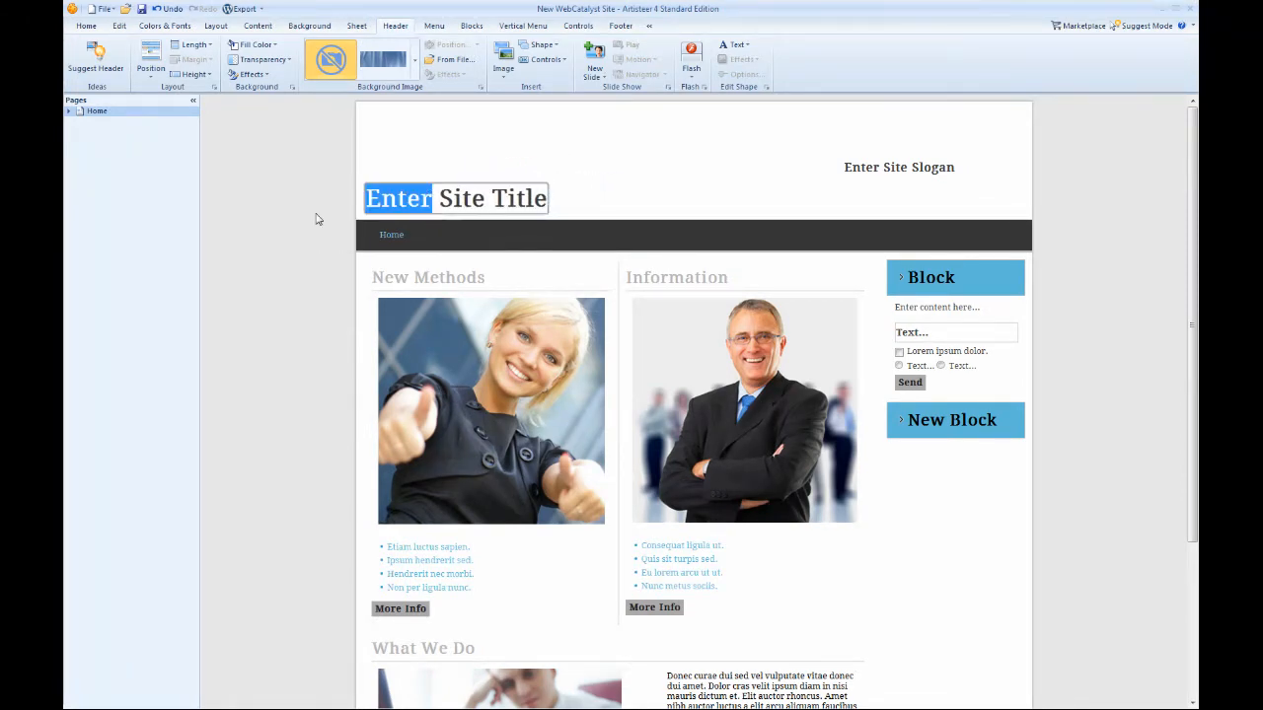
key("Delete")
key("Delete")
key("Delete")
key("Delete")
key("Delete")
left_click(446, 202)
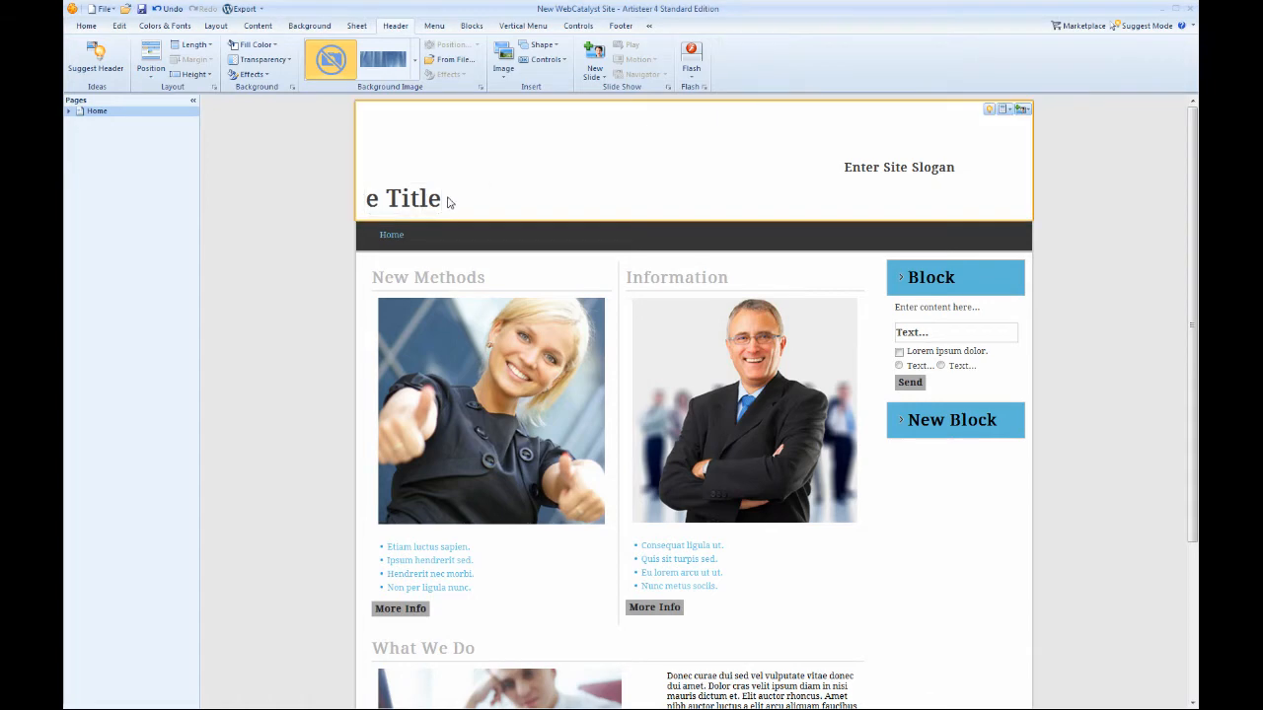
left_click(409, 202)
double_click(422, 199)
double_click(423, 199)
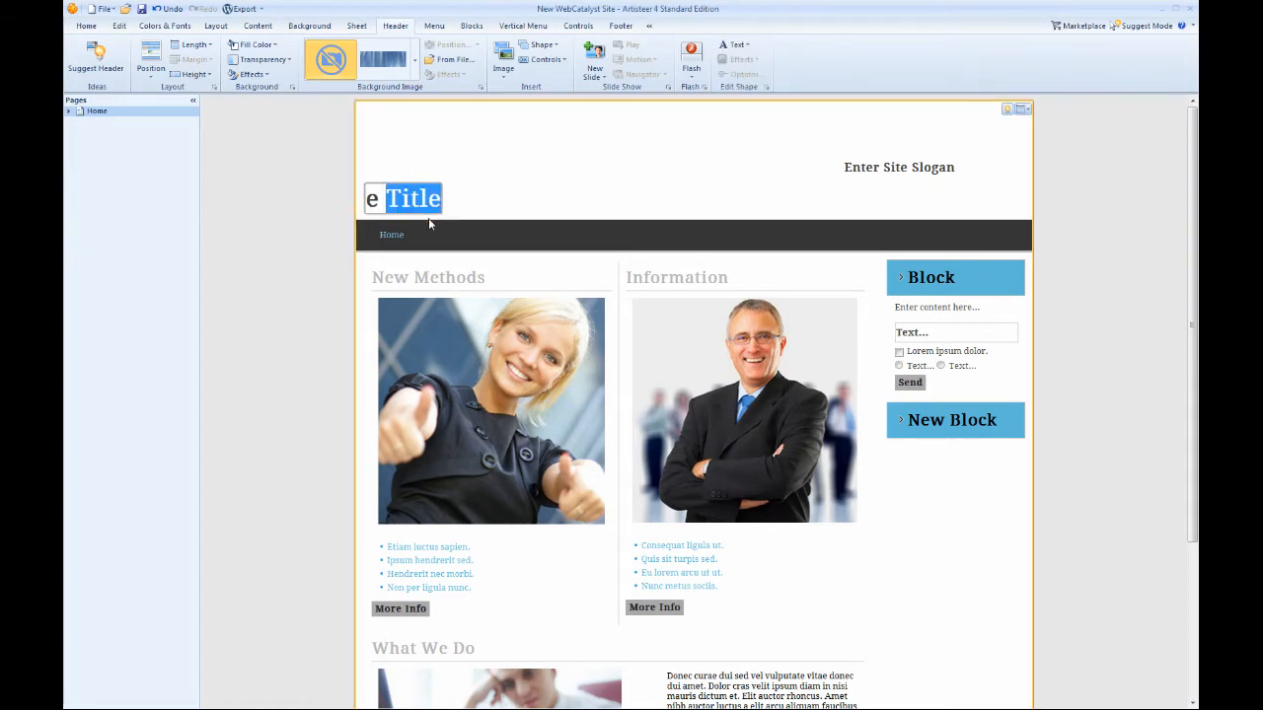
key("Delete")
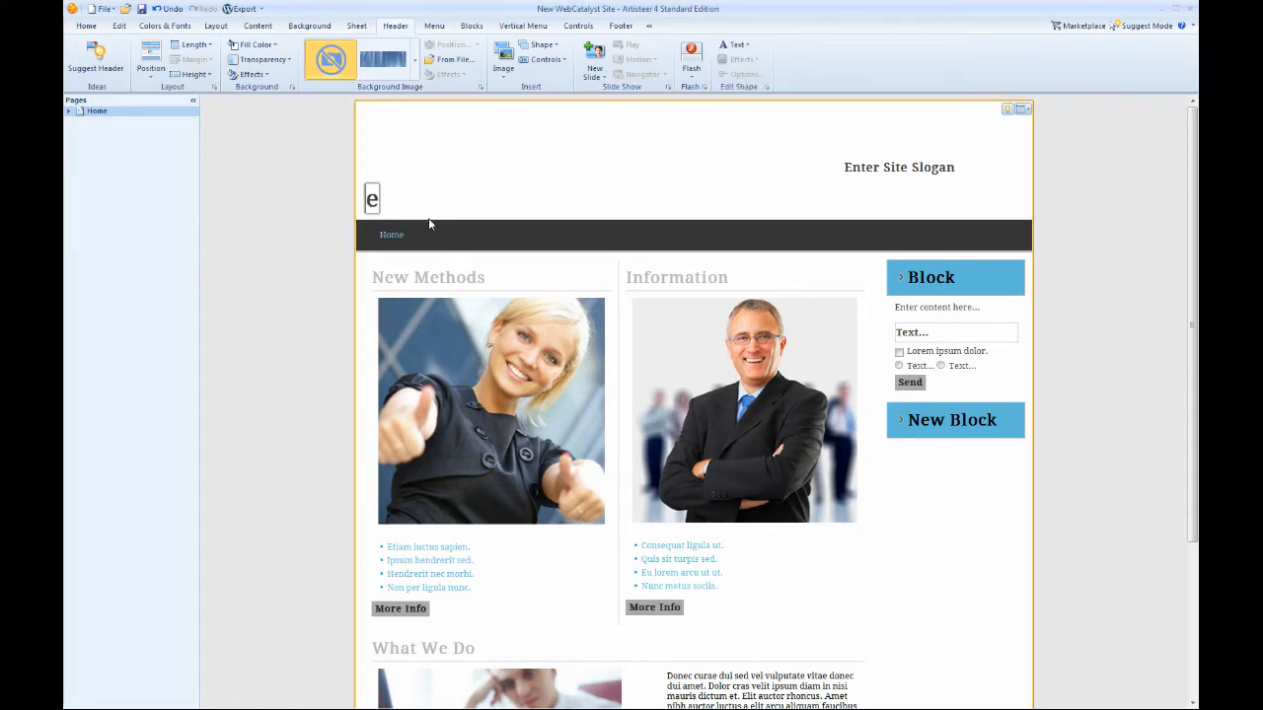
type("How to build your")
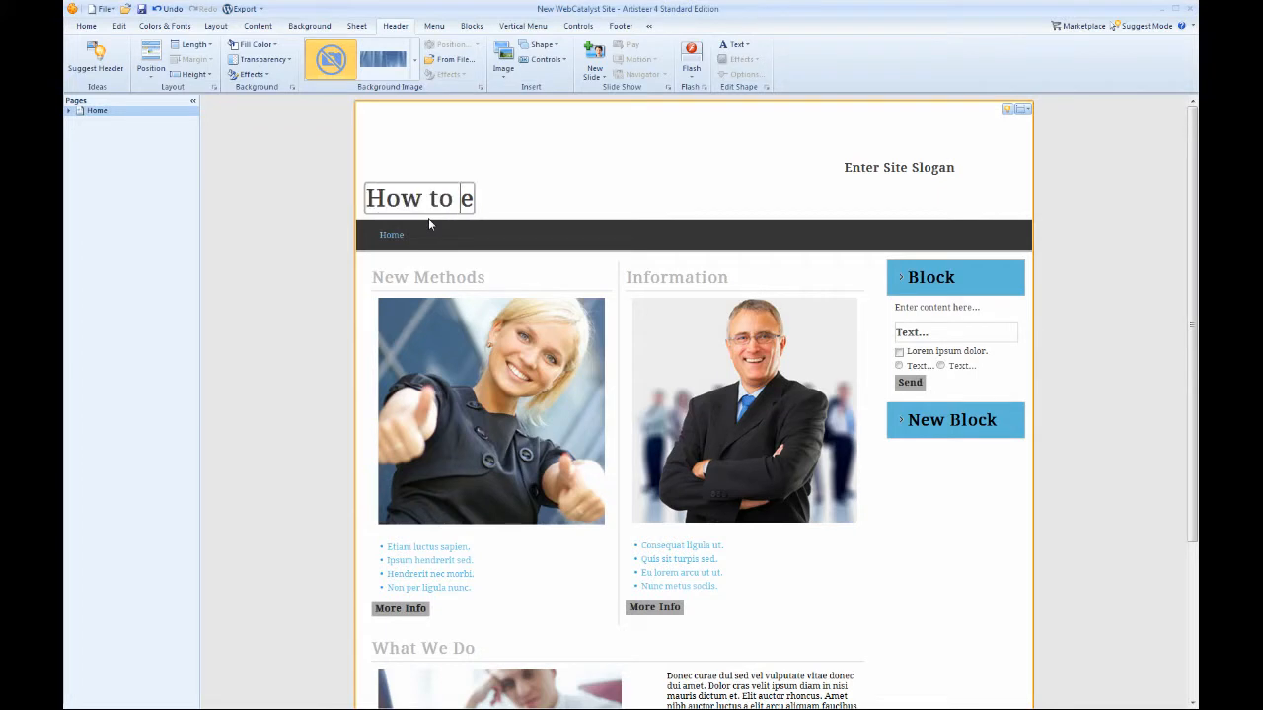
type(" own")
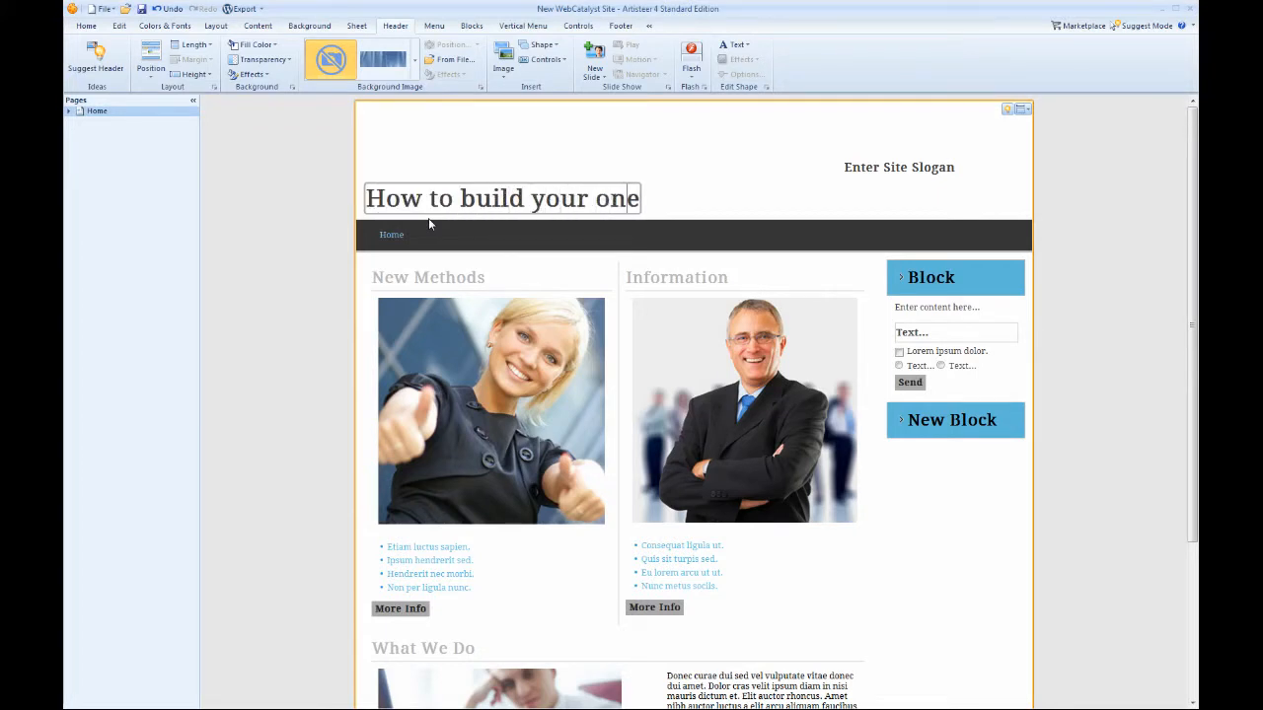
key("BackSpace")
type("wn website")
key("Delete")
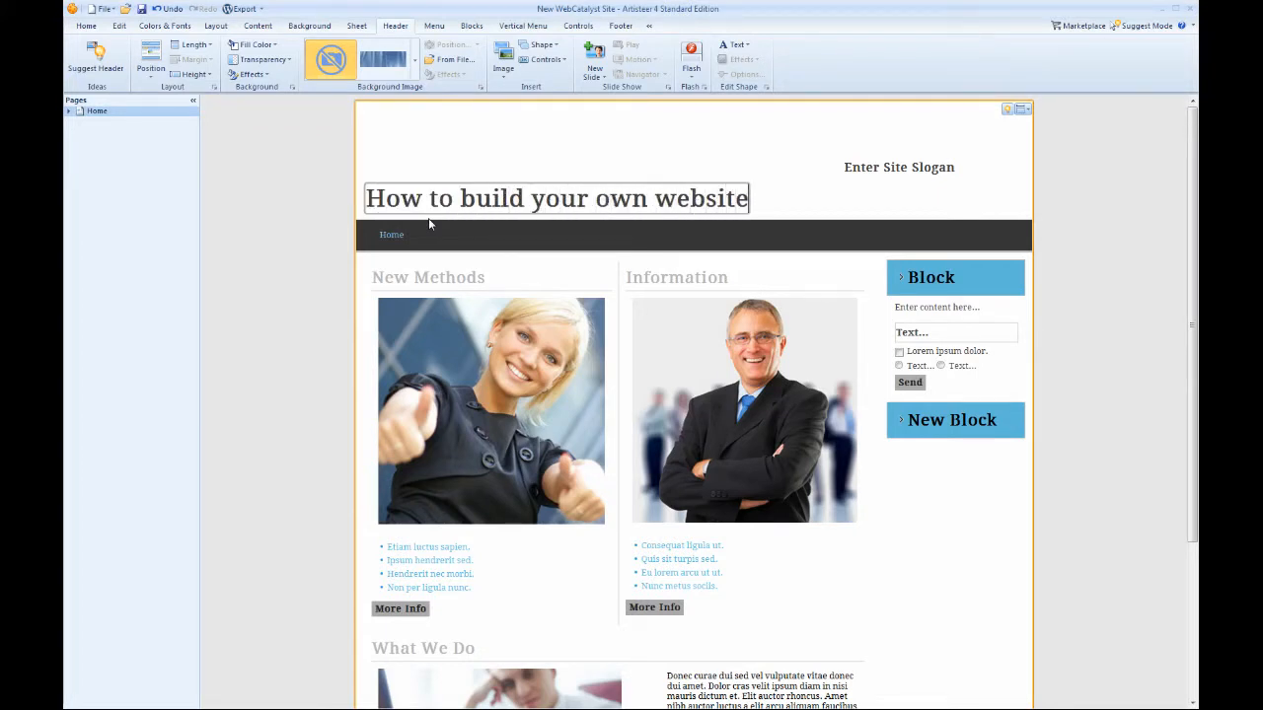
left_click(1053, 178)
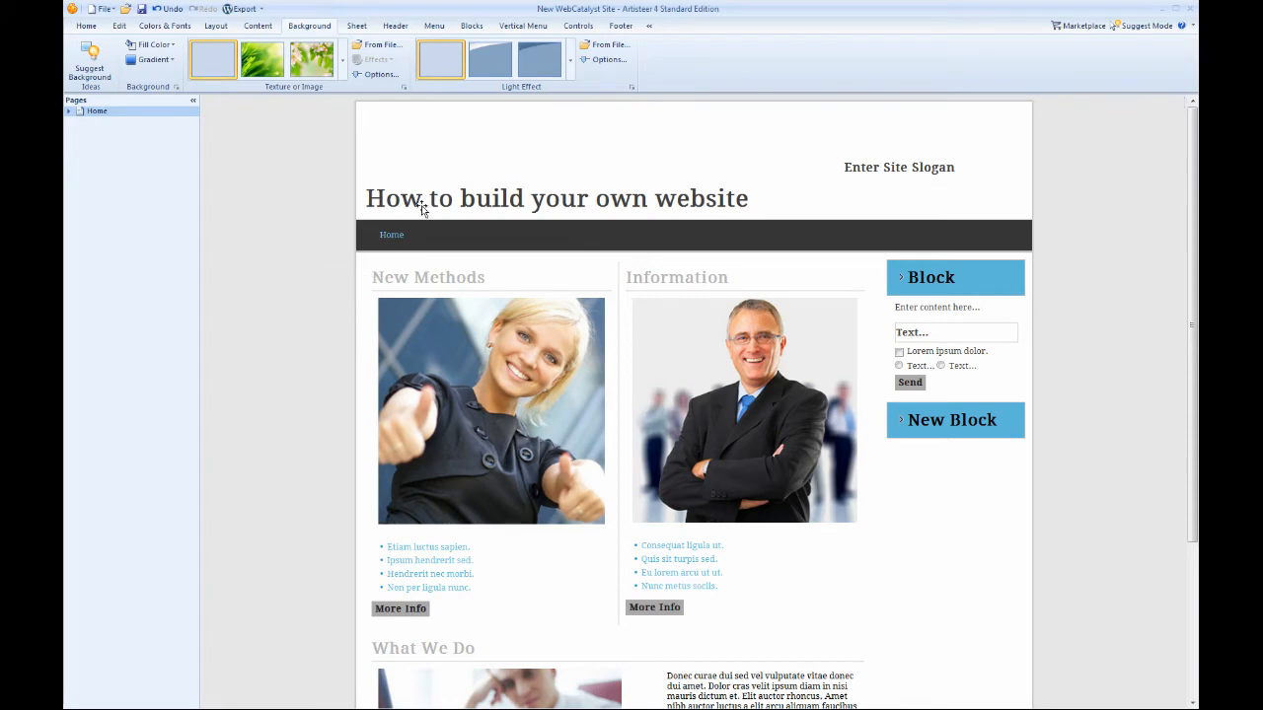
Delete the site slogan placeholder from the header
left_click(882, 168)
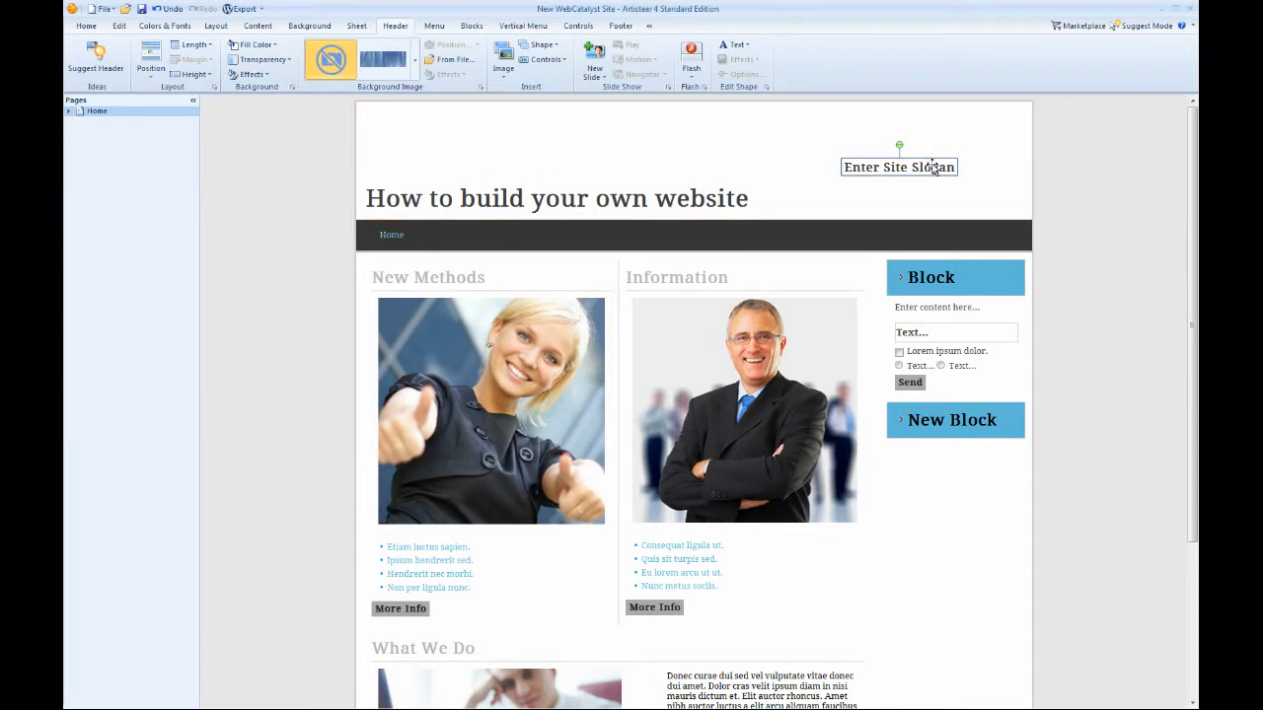
left_click(931, 165)
left_click(939, 163)
key("Delete")
key("Delete")
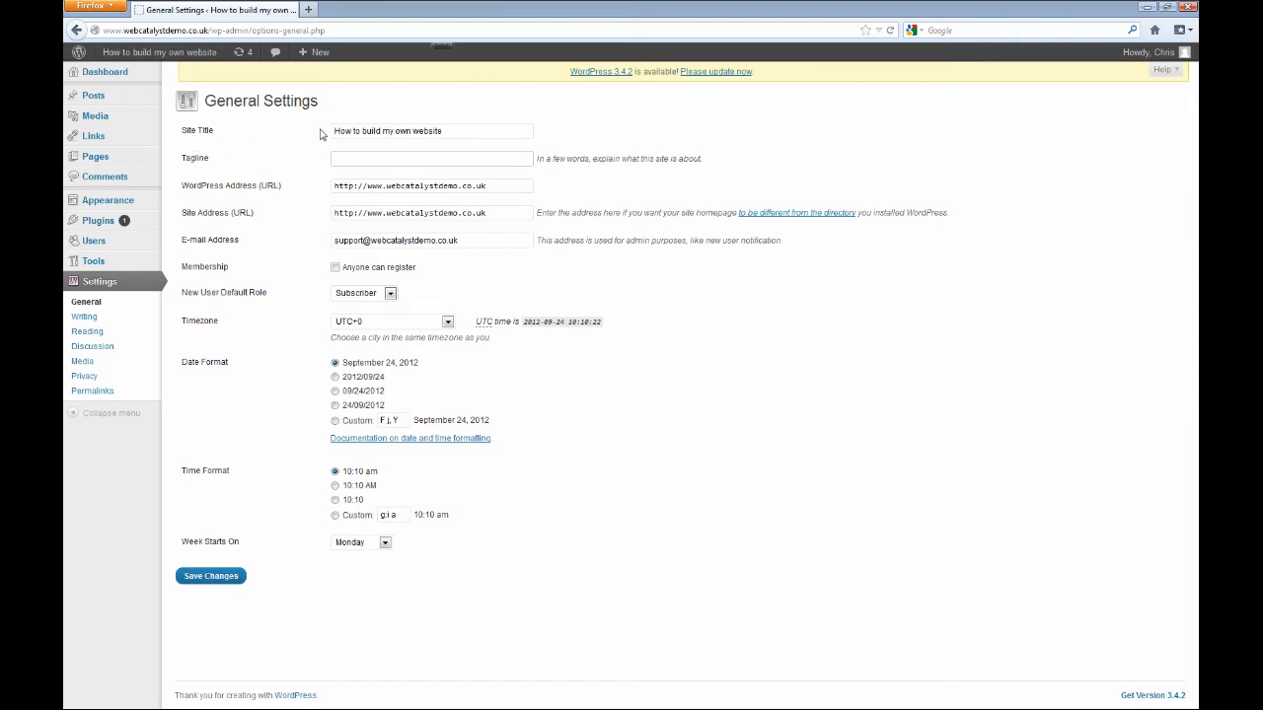
Switch to the WordPress dashboard in Firefox and check the Site Title field in the General Settings
left_click_drag(461, 128, 429, 136)
mouse_move(93, 260)
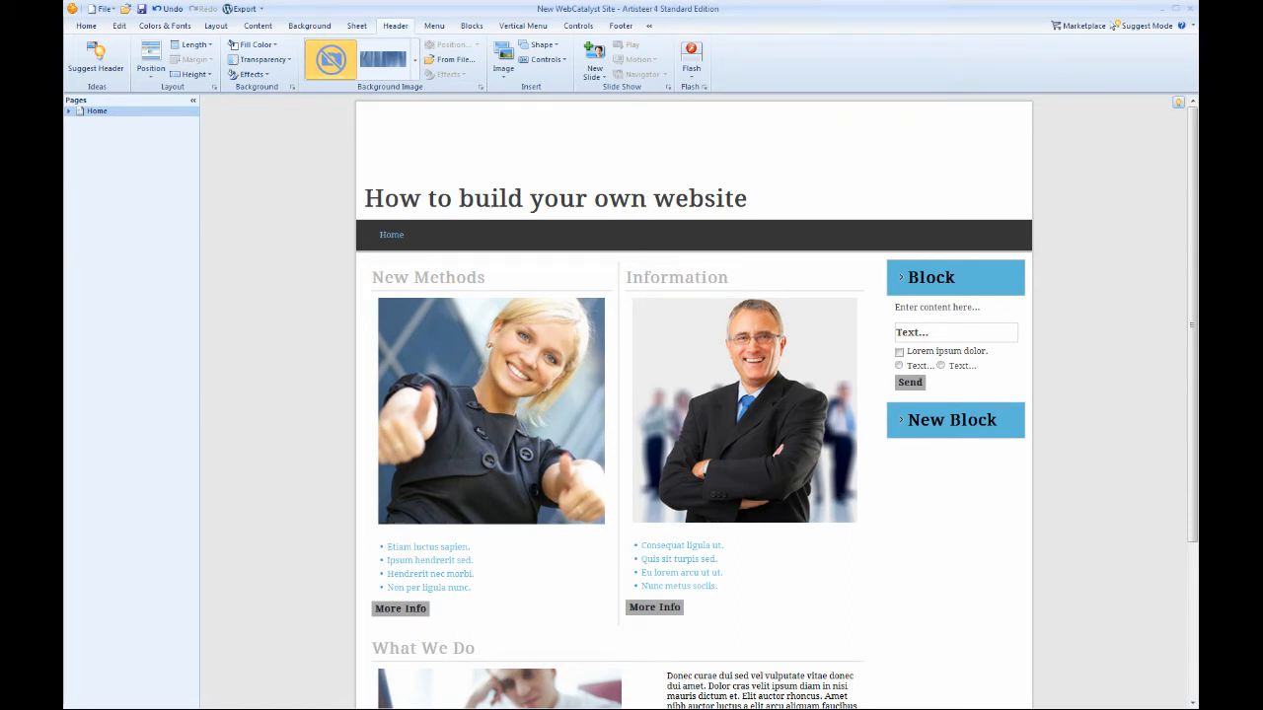
Return to Artisteer and insert the logo image webchefs-WebCatalyst_.jpg from the desktop's temp folder into the header
left_click(445, 146)
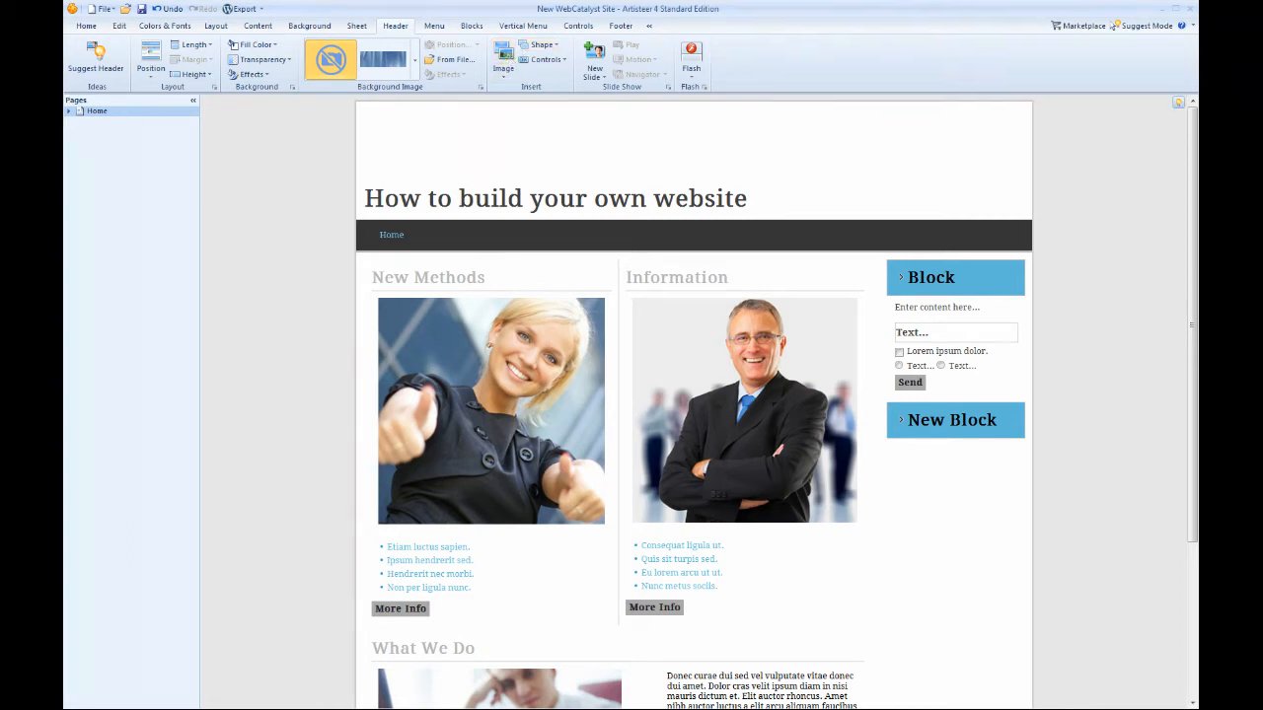
left_click(504, 54)
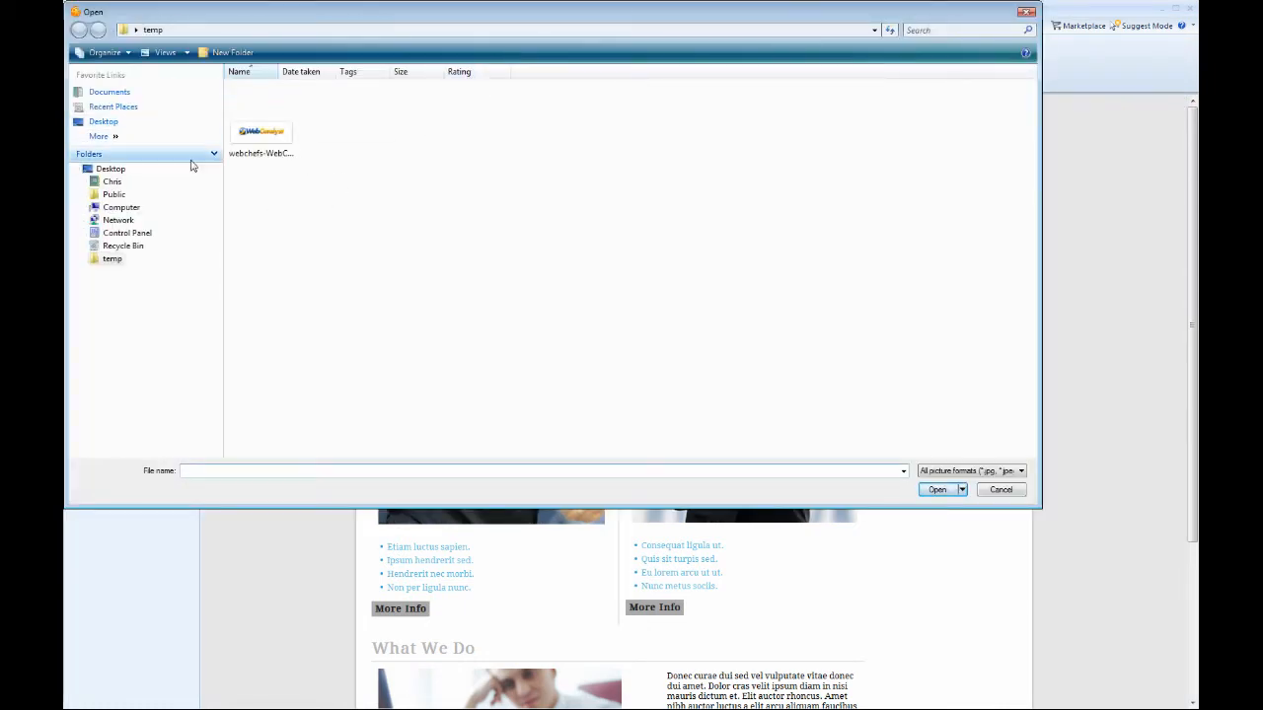
left_click(104, 121)
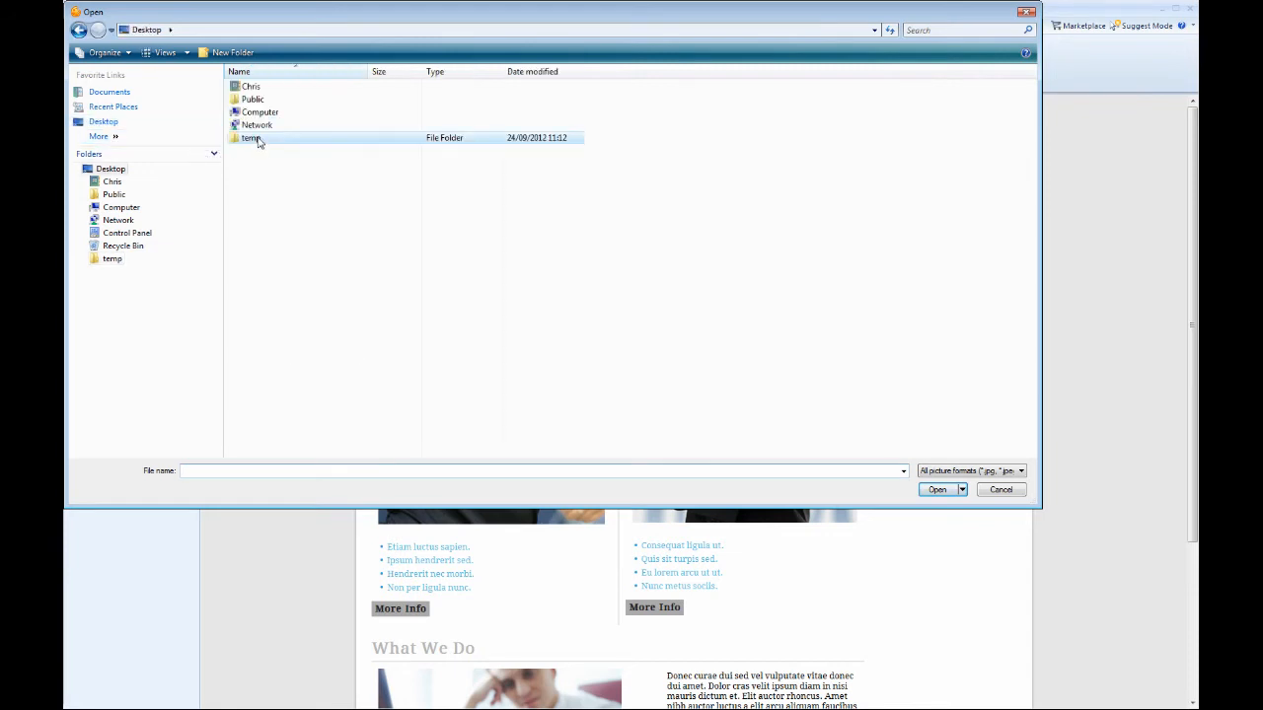
double_click(248, 138)
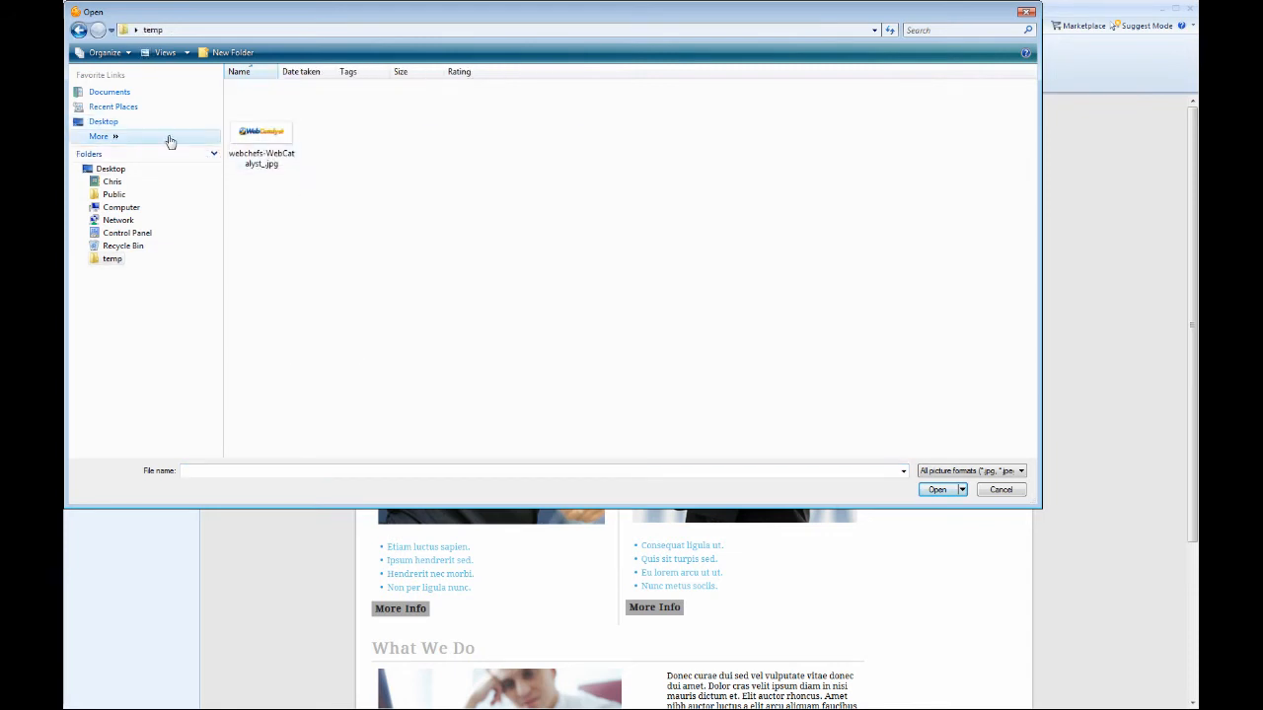
double_click(261, 138)
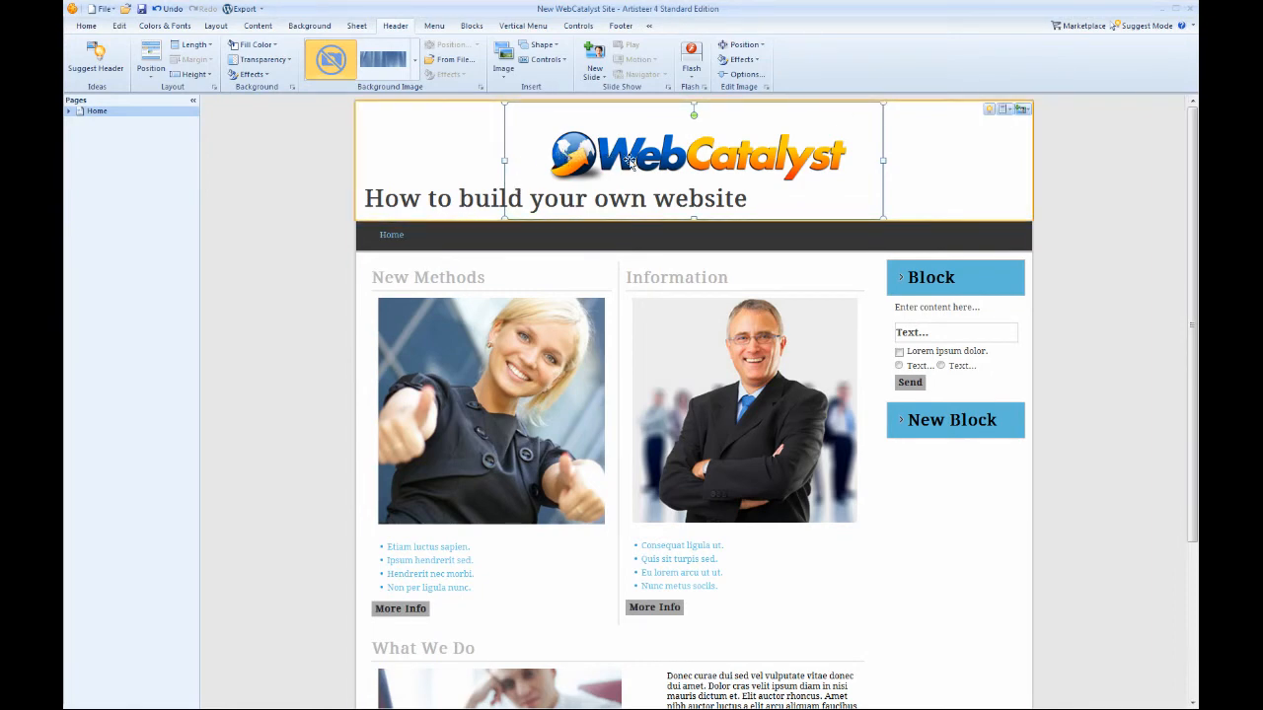
Move the logo image to the header's left edge, directly above the site title, nudging it in small increments
left_click_drag(630, 162, 627, 161)
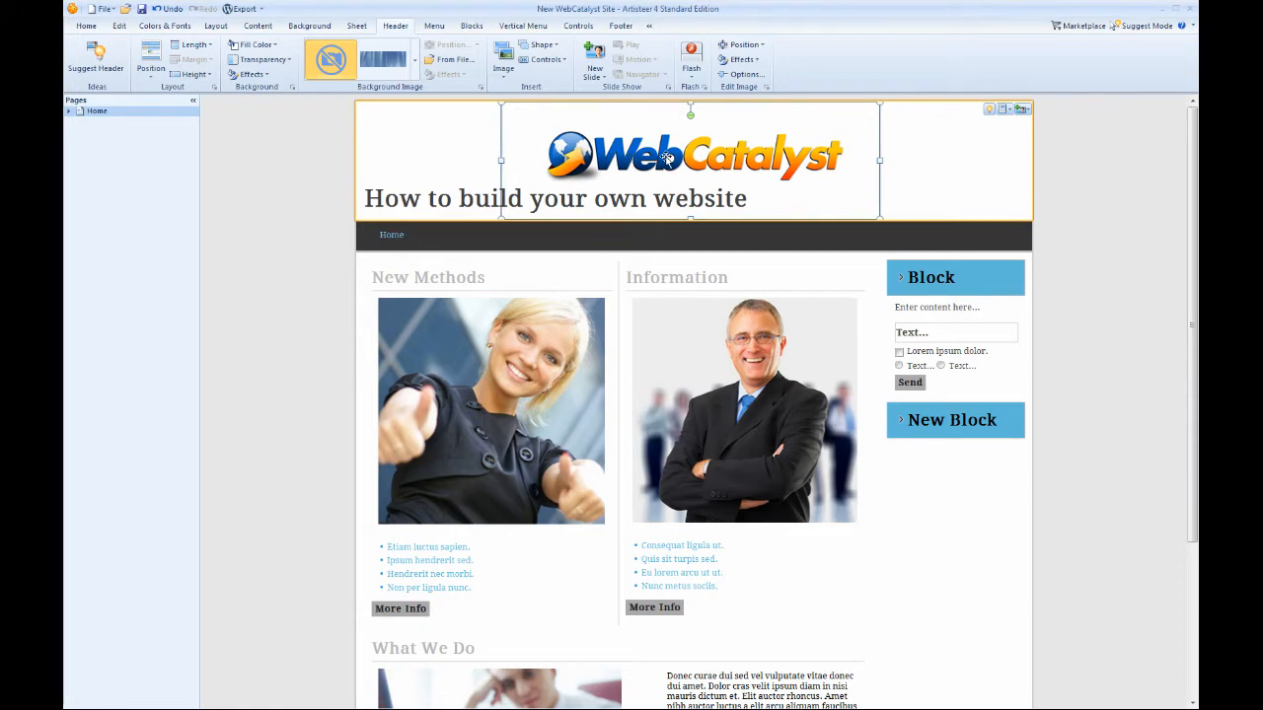
left_click_drag(667, 157, 559, 158)
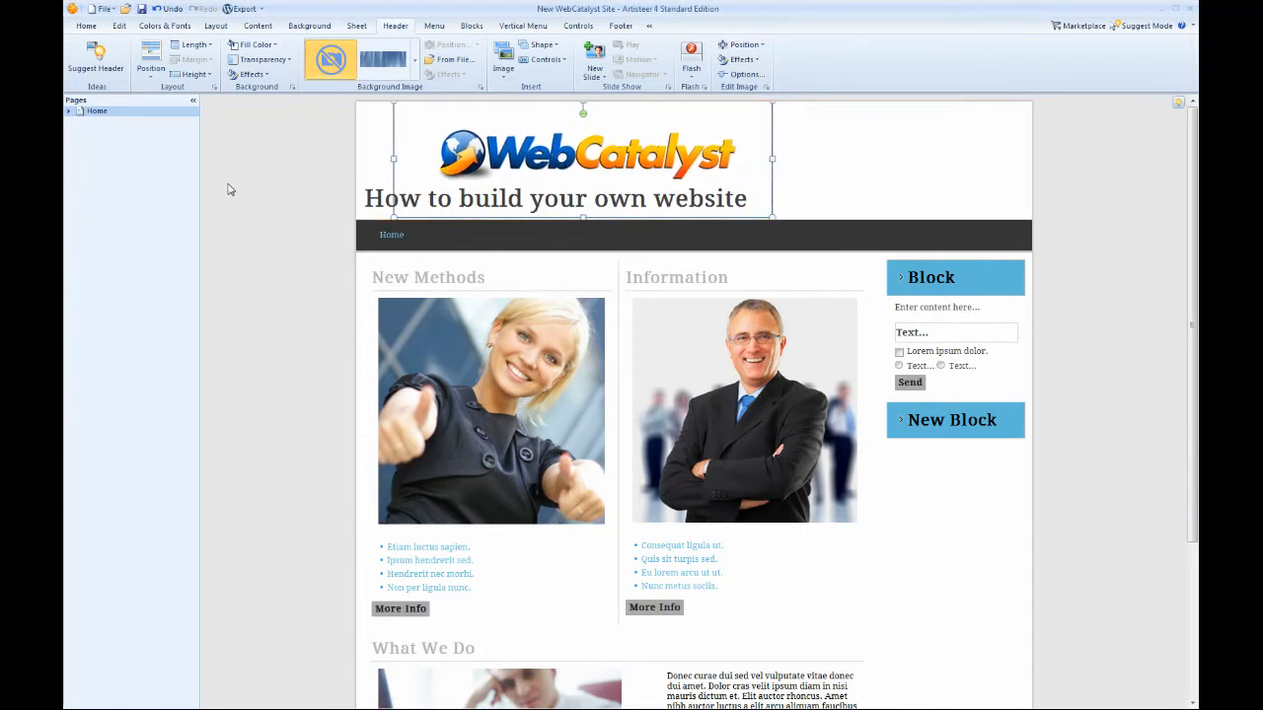
key("Down")
key("Down")
key("Down")
key("Left")
key("Left")
key("Left")
key("Left")
key("Left")
key("Left")
key("Left")
key("Left")
key("Left")
key("Left")
key("Left")
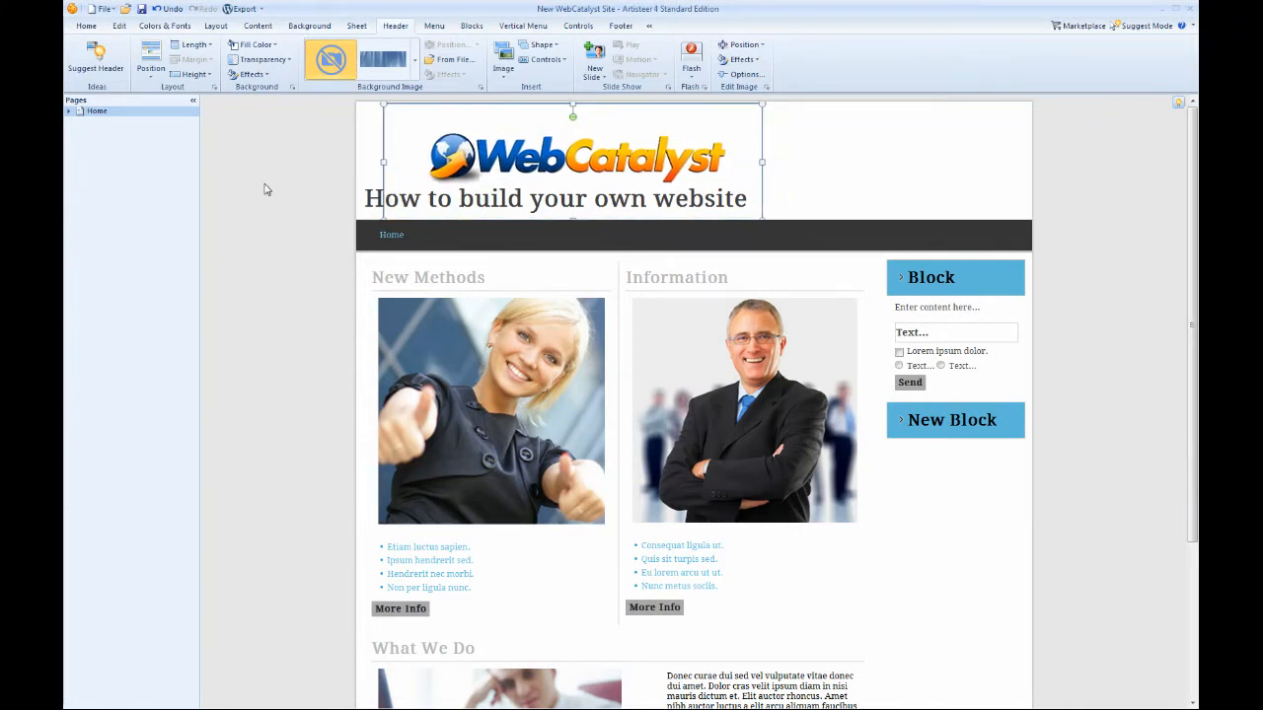
key("Left")
key("Left")
key("Left")
key("Left")
key("Left")
key("Left")
key("Left")
key("Left")
key("Left")
key("Left")
key("Left")
key("Left")
key("Left")
key("Left")
key("Left")
key("Left")
key("Left")
key("Left")
key("Left")
key("Left")
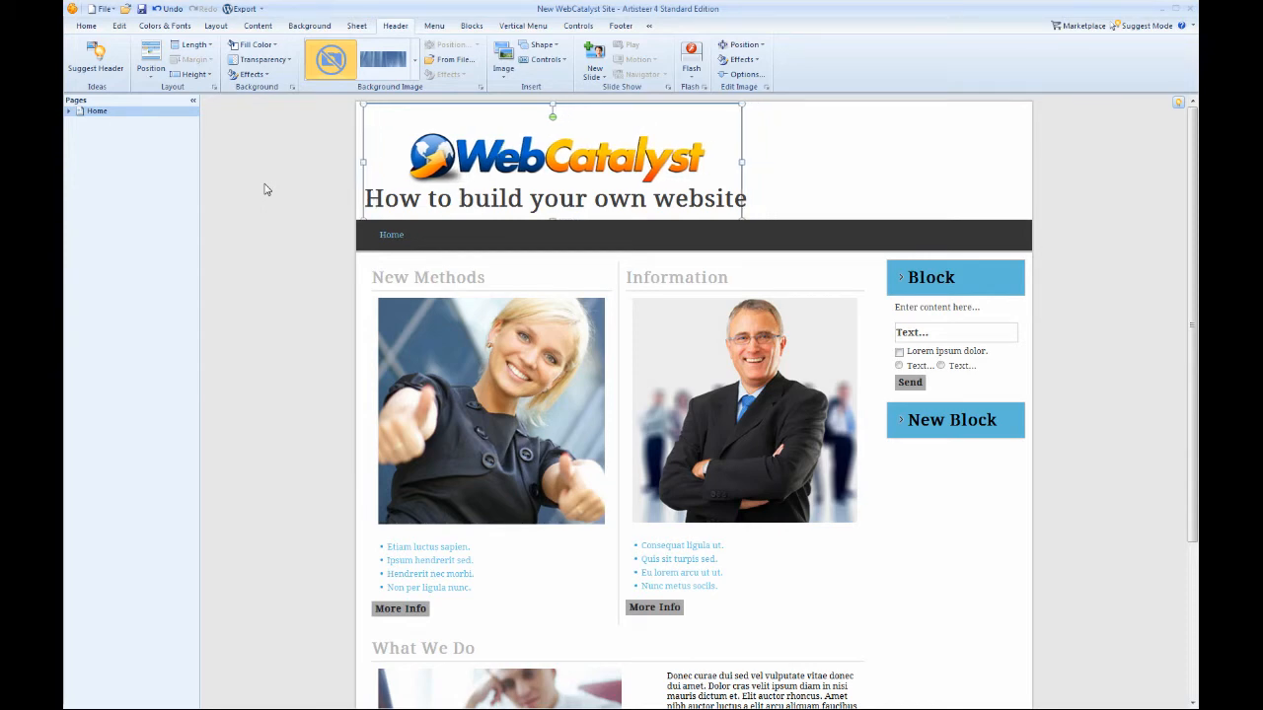
key("Left")
key("Left")
key("Left")
key("Left")
key("Left")
key("Left")
key("Left")
key("Left")
key("Left")
key("Left")
key("Left")
key("Left")
key("Left")
key("Left")
key("Left")
key("Left")
key("Left")
key("Left")
key("Left")
key("Left")
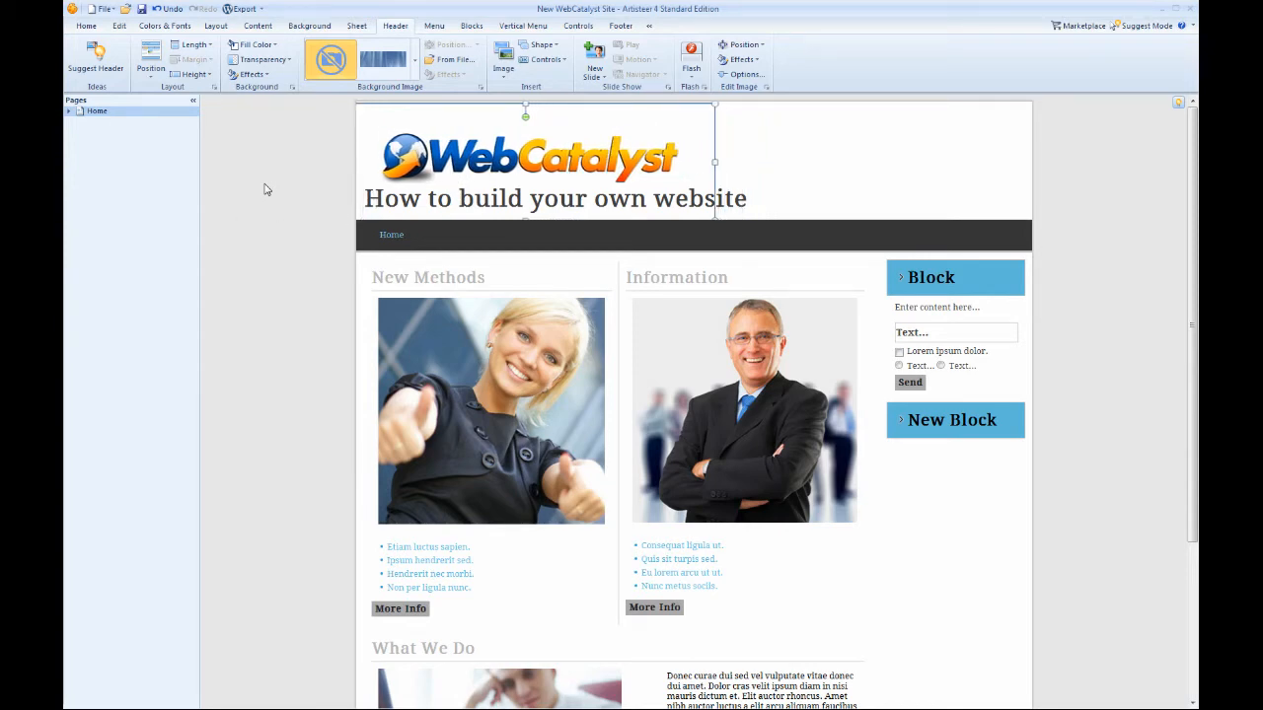
key("Right")
key("Right")
key("Right")
key("Right")
key("Right")
key("Right")
key("Right")
key("Right")
key("Right")
key("Right")
key("Right")
key("Right")
key("Right")
key("Right")
key("Right")
key("Right")
key("Right")
key("Right")
key("Right")
key("Right")
key("Right")
key("Right")
key("Right")
key("Right")
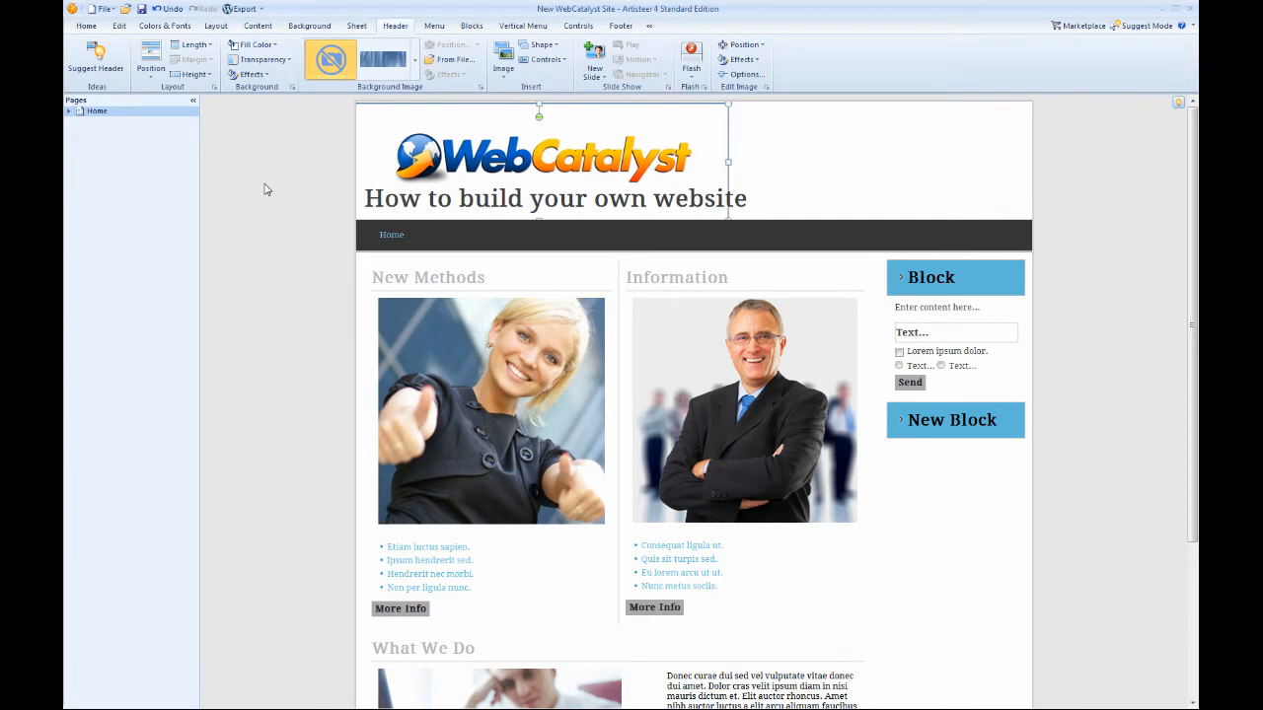
key("Right")
key("Right")
key("Right")
key("Right")
key("Right")
key("Right")
key("Right")
key("Right")
key("Right")
key("Right")
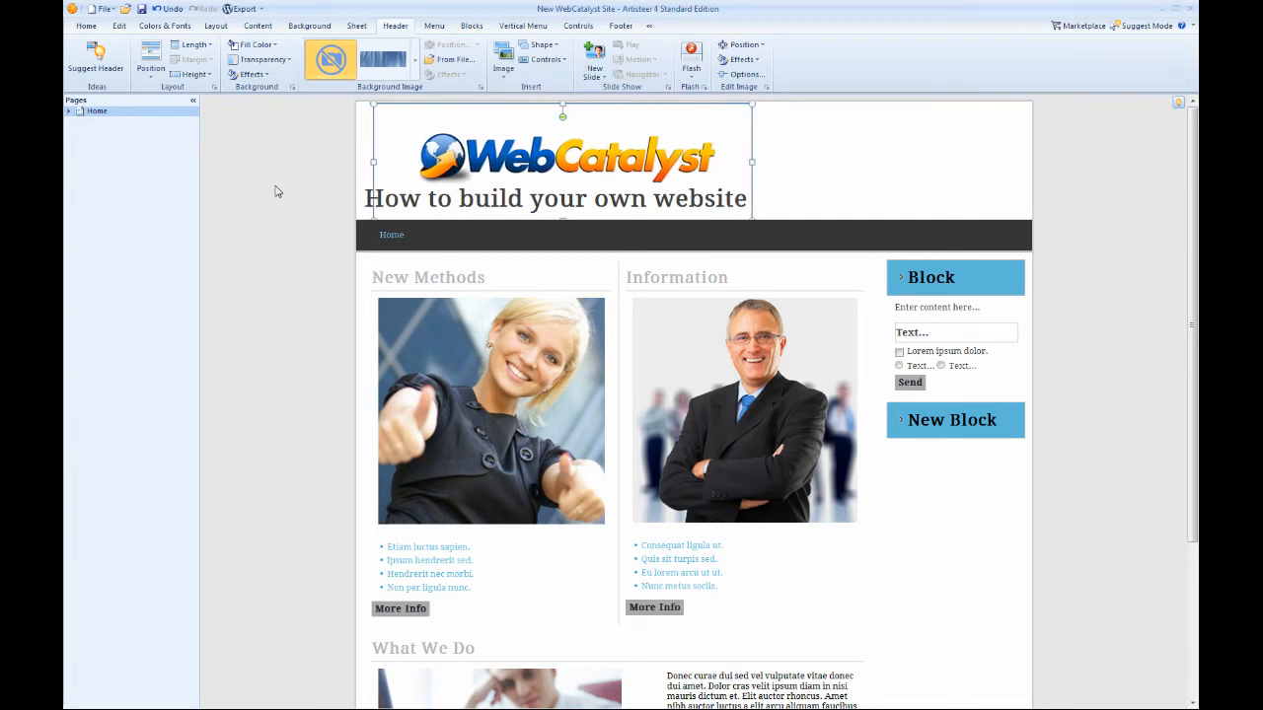
key("Left")
key("Left")
key("Left")
key("Left")
key("Left")
key("Left")
key("Left")
key("Left")
key("Left")
key("Left")
key("Left")
key("Left")
key("Left")
key("Left")
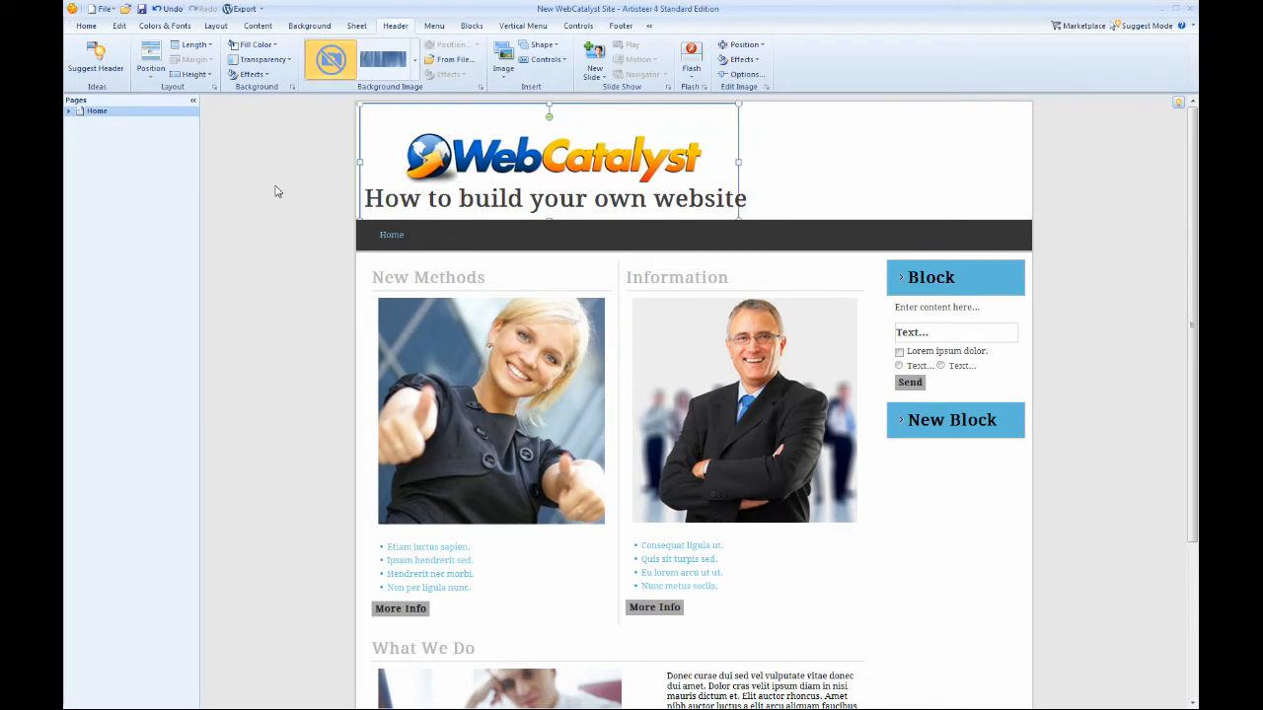
key("Left")
key("Left")
key("Left")
key("Left")
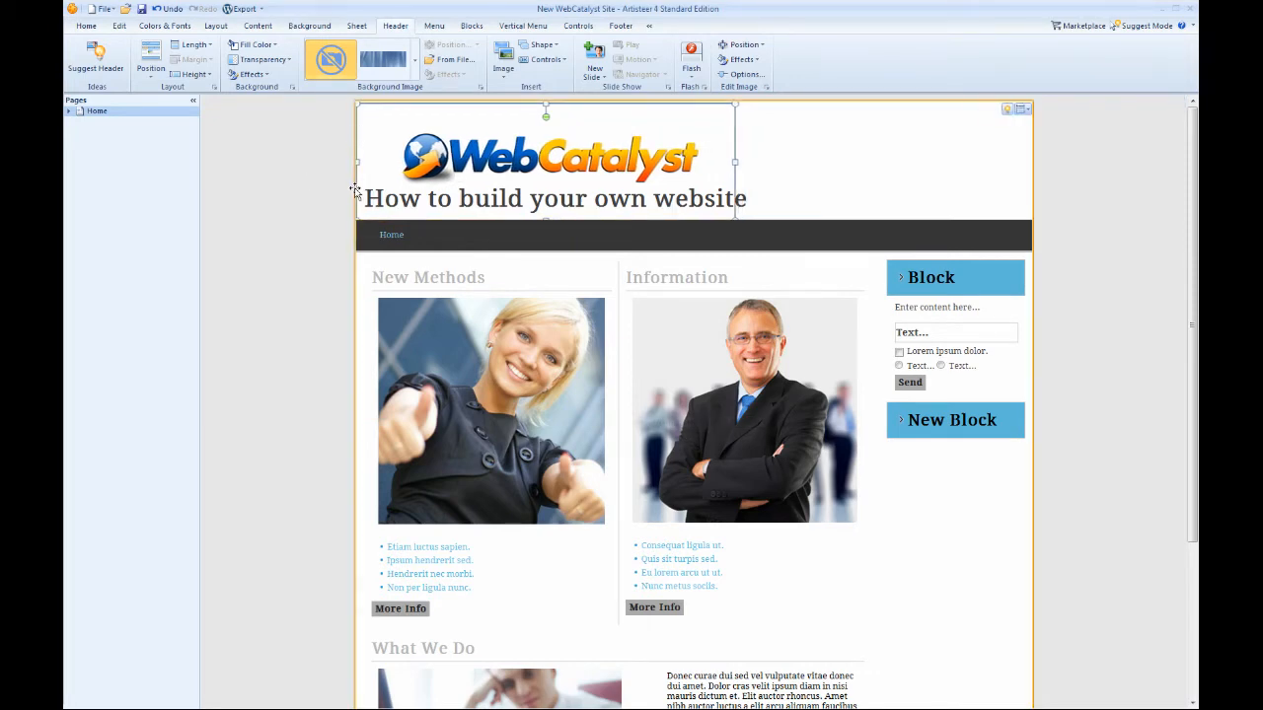
left_click(284, 213)
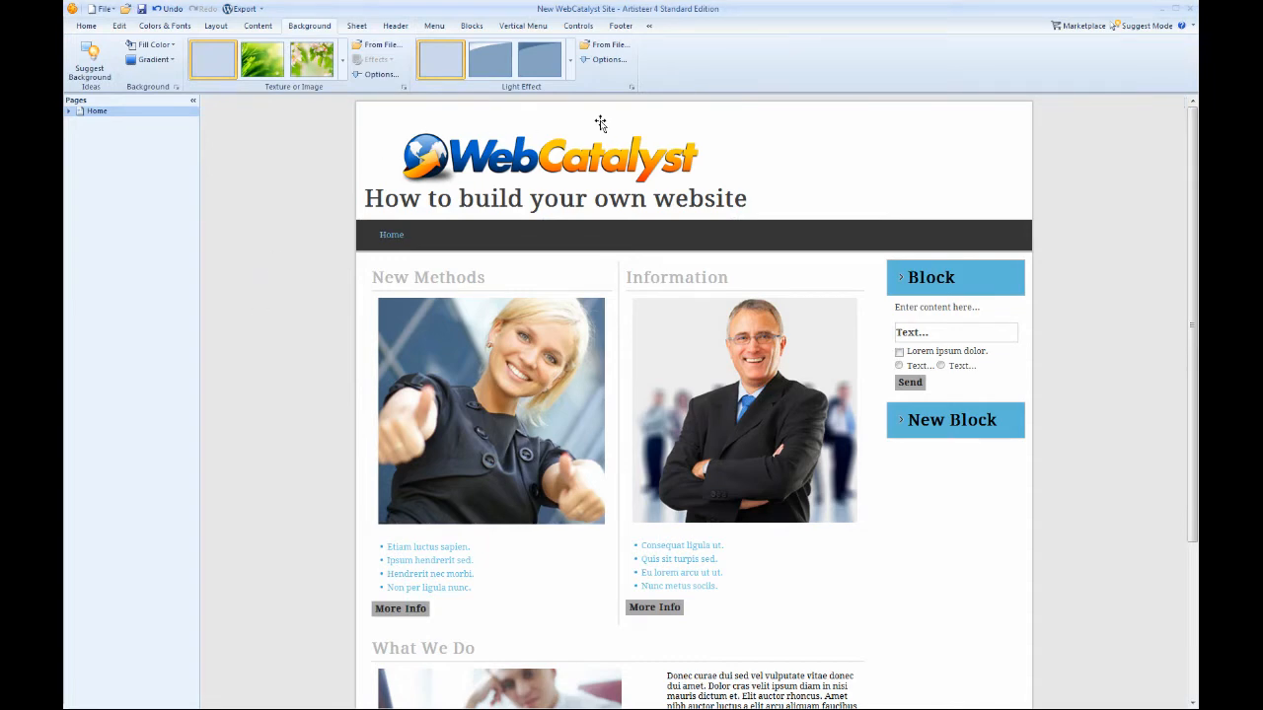
Delete the WebCatalyst logo image from the header
left_click(458, 166)
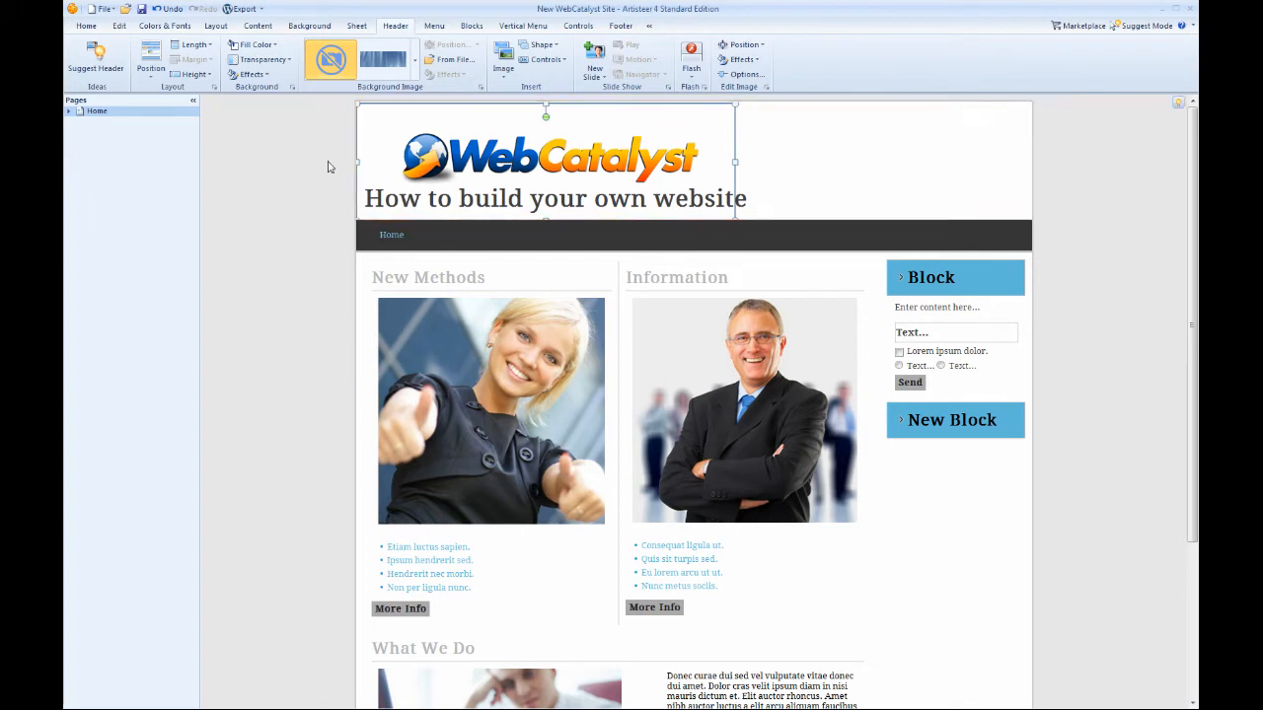
key("Delete")
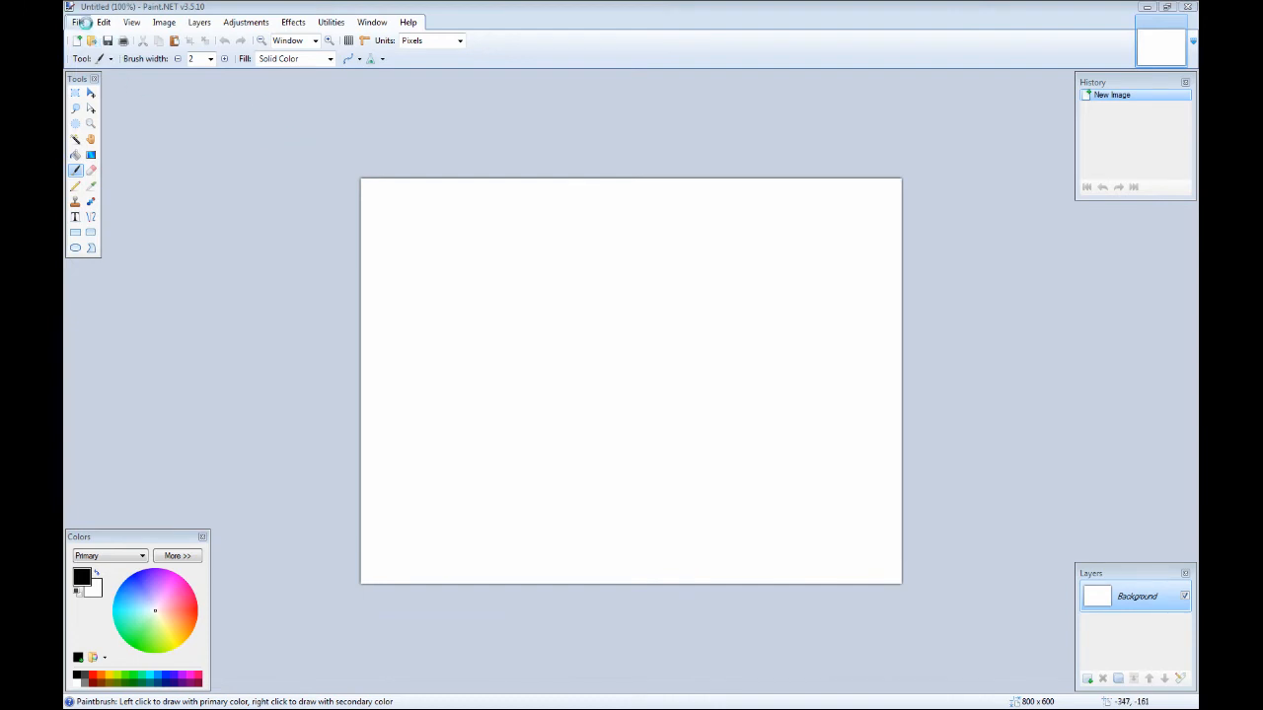
Switch to Paint.NET and open the logo image webchefs-WebCatalyst_.jpg from the desktop's temp folder
left_click(83, 21)
left_click(99, 51)
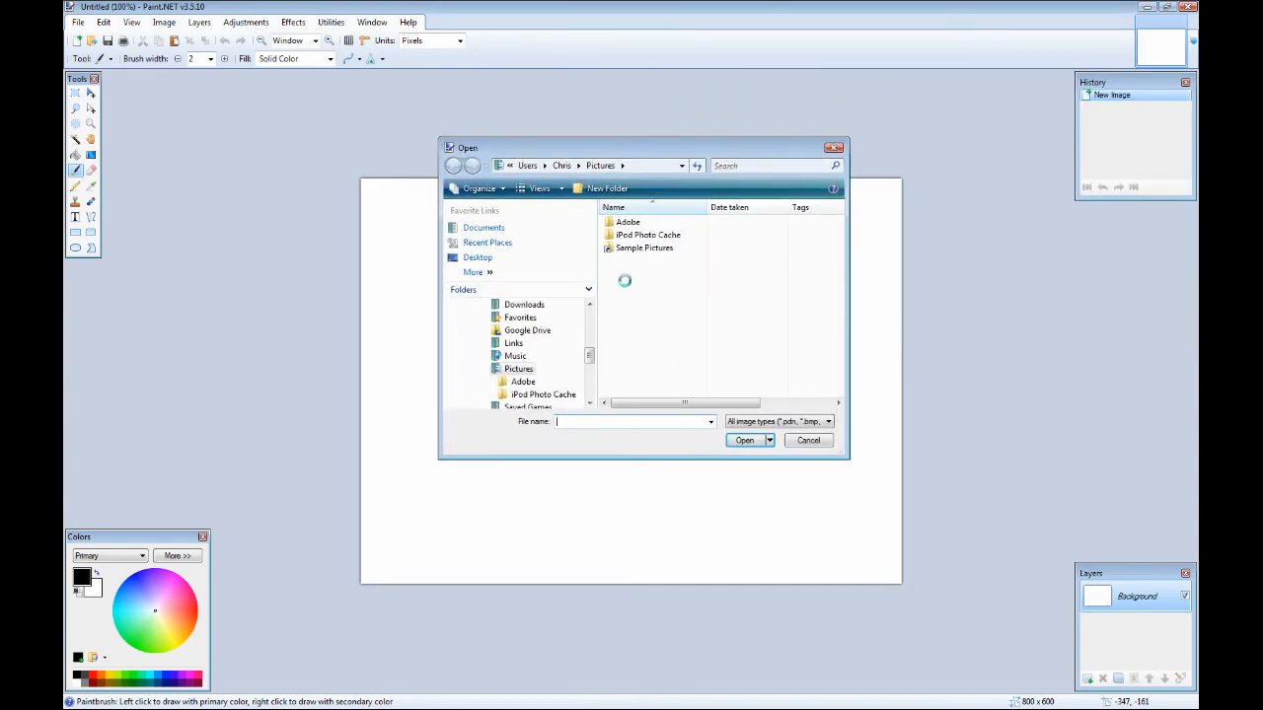
left_click(463, 257)
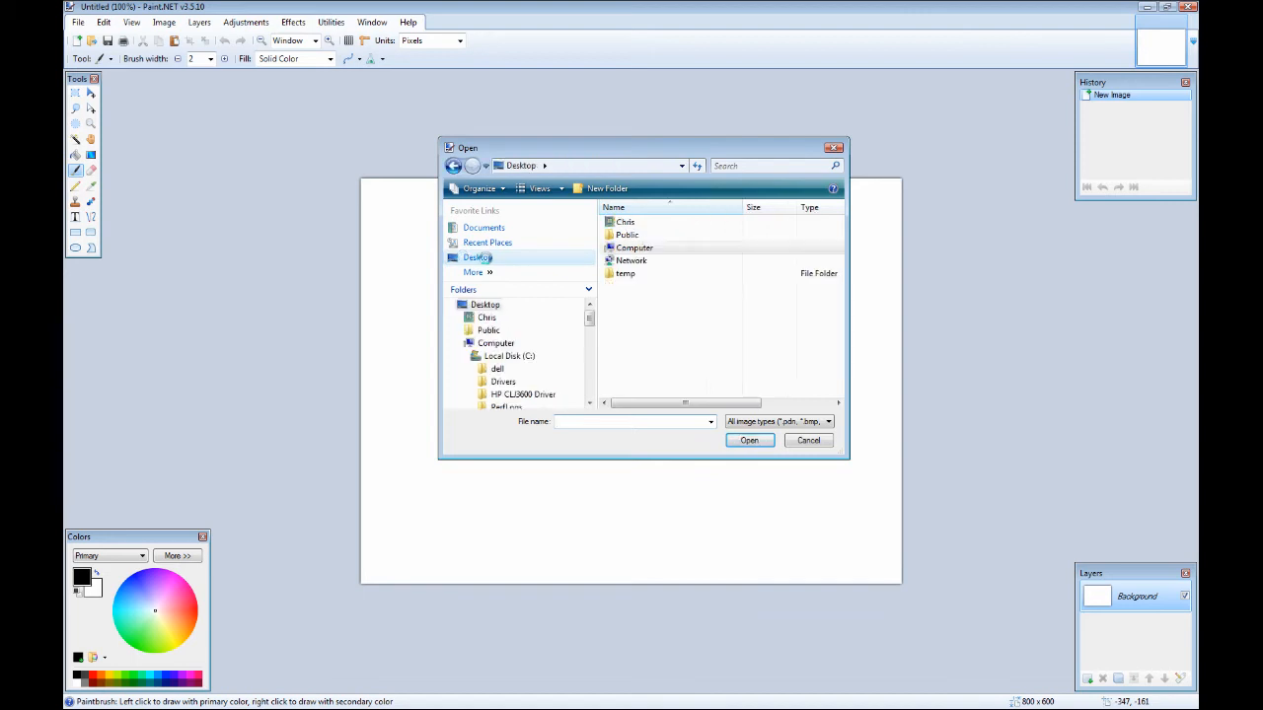
double_click(625, 274)
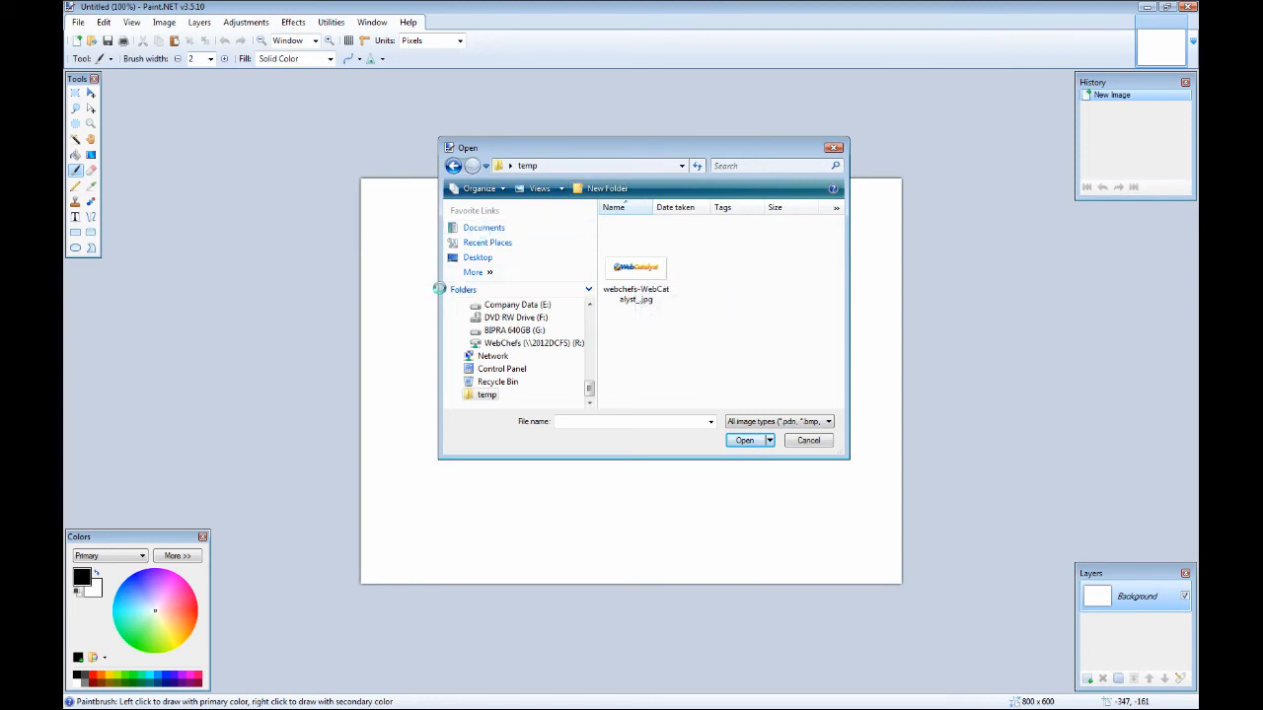
left_click_drag(438, 288, 380, 289)
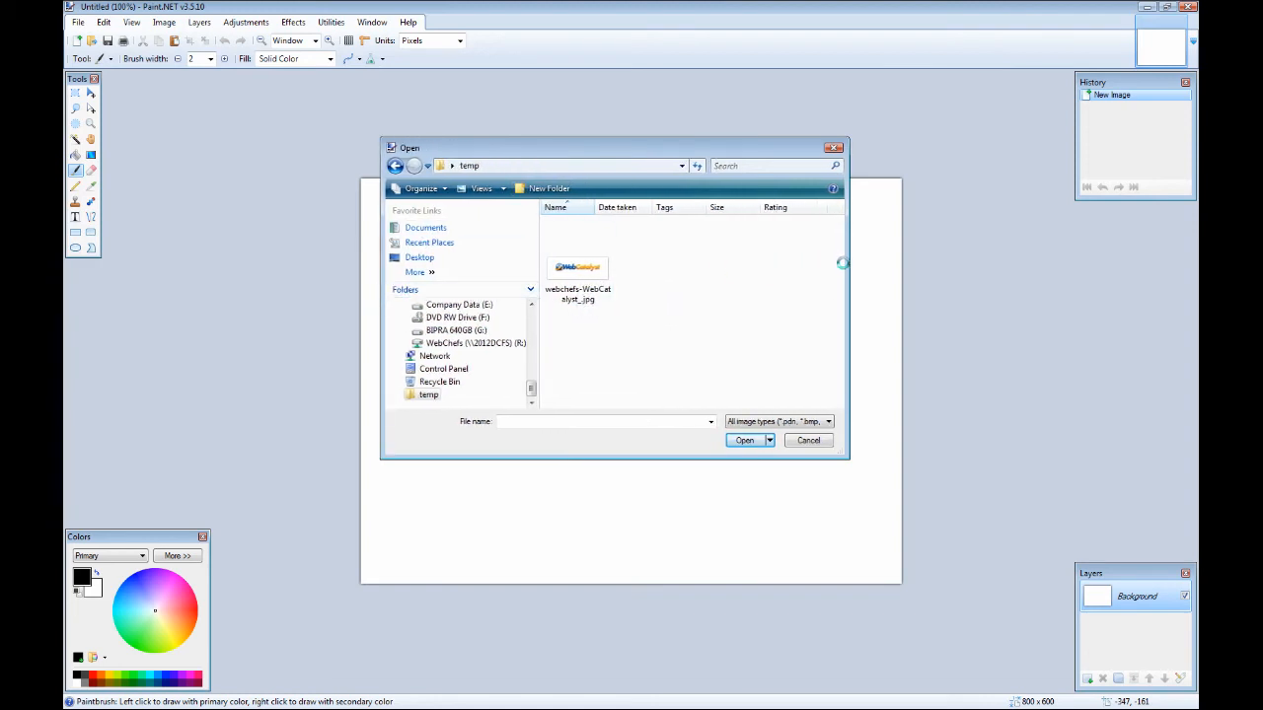
left_click_drag(842, 262, 895, 263)
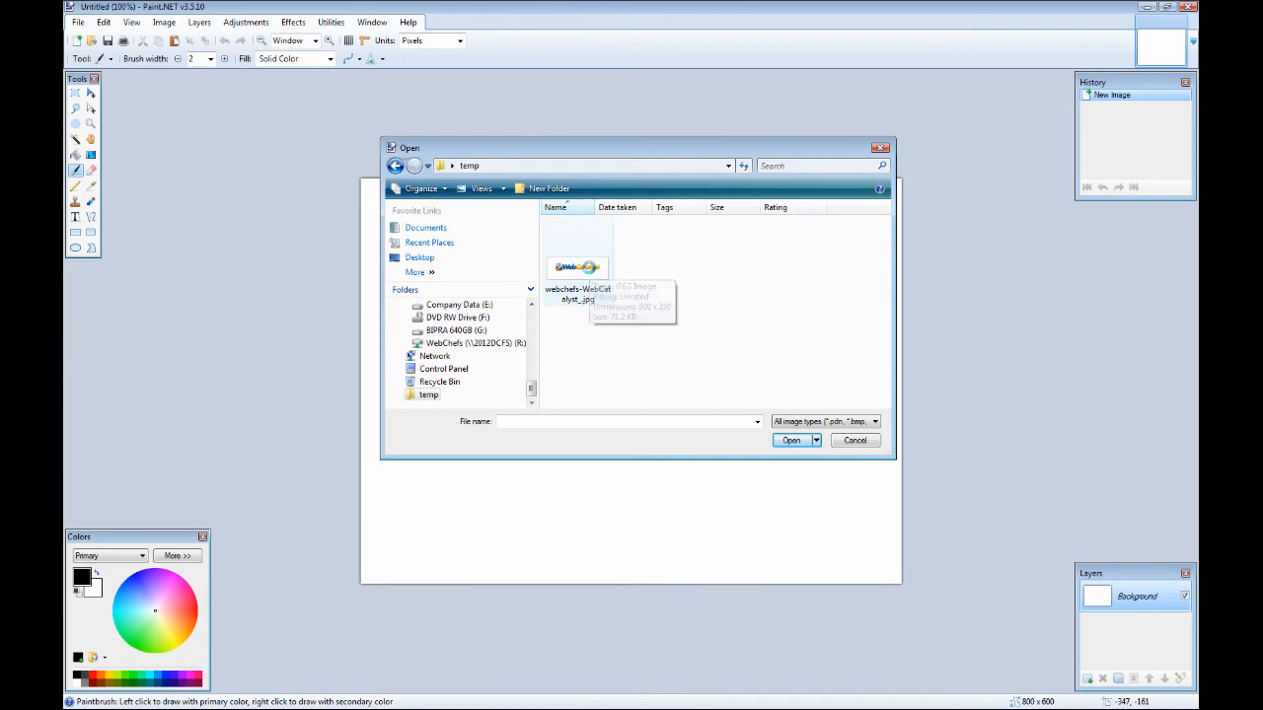
double_click(588, 269)
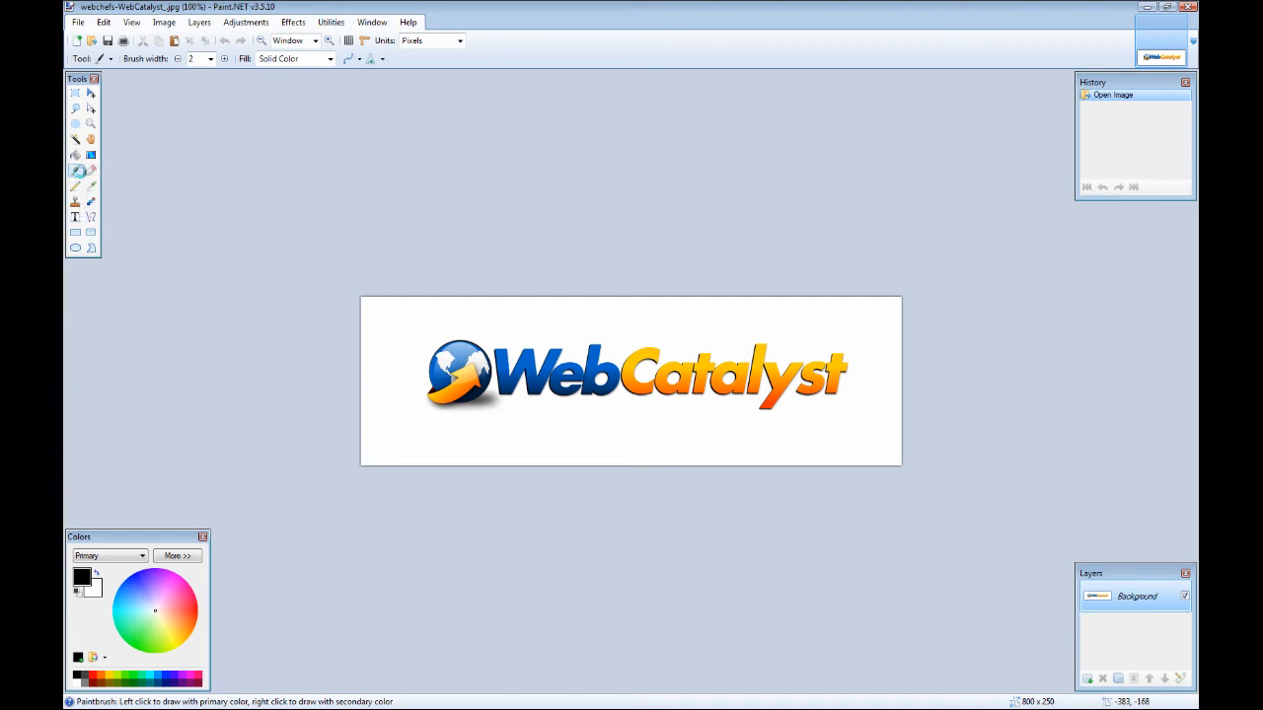
Crop the image to a rectangular selection of about 646 × 139 px drawn closely around the WebCatalyst logo
left_click(91, 169)
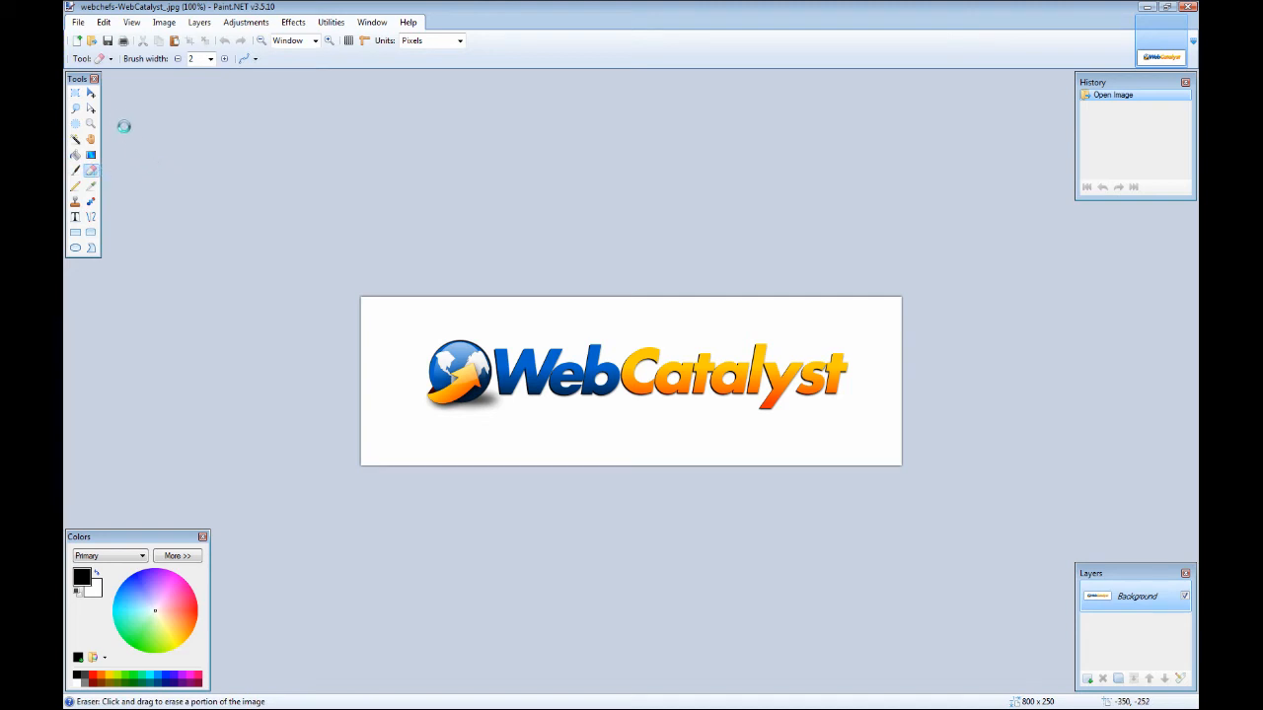
left_click(74, 93)
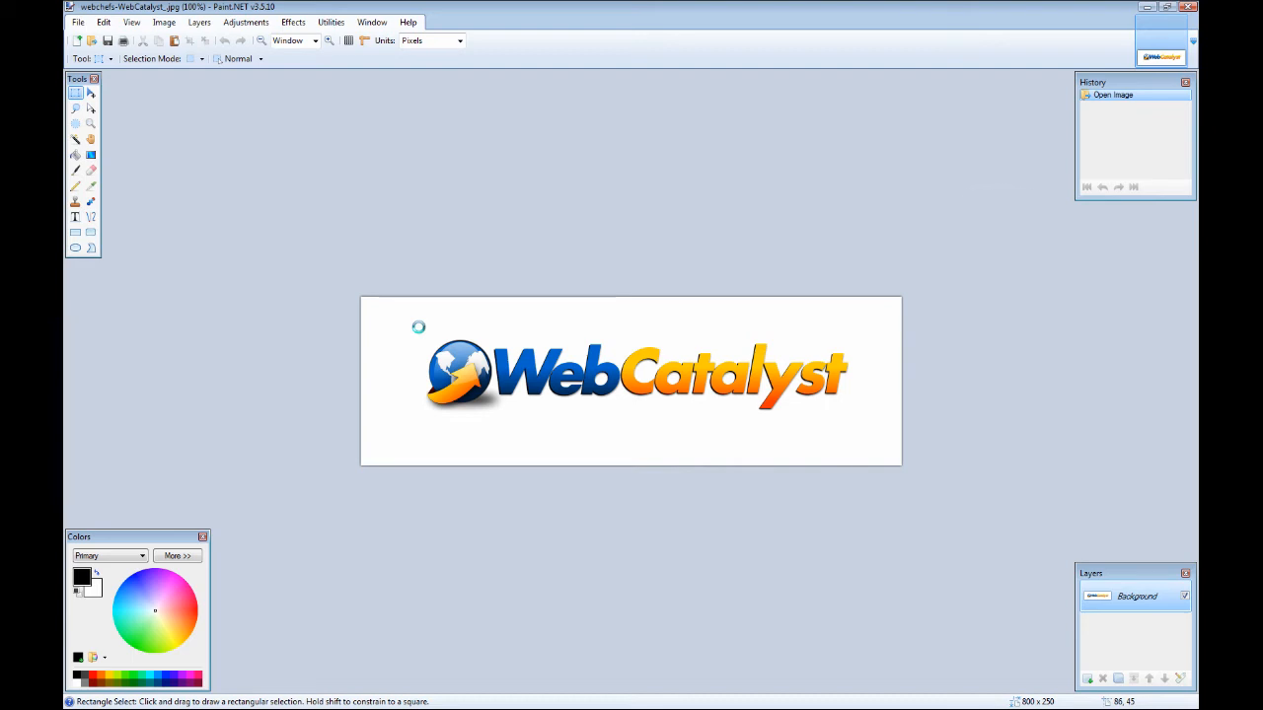
left_click_drag(419, 326, 853, 423)
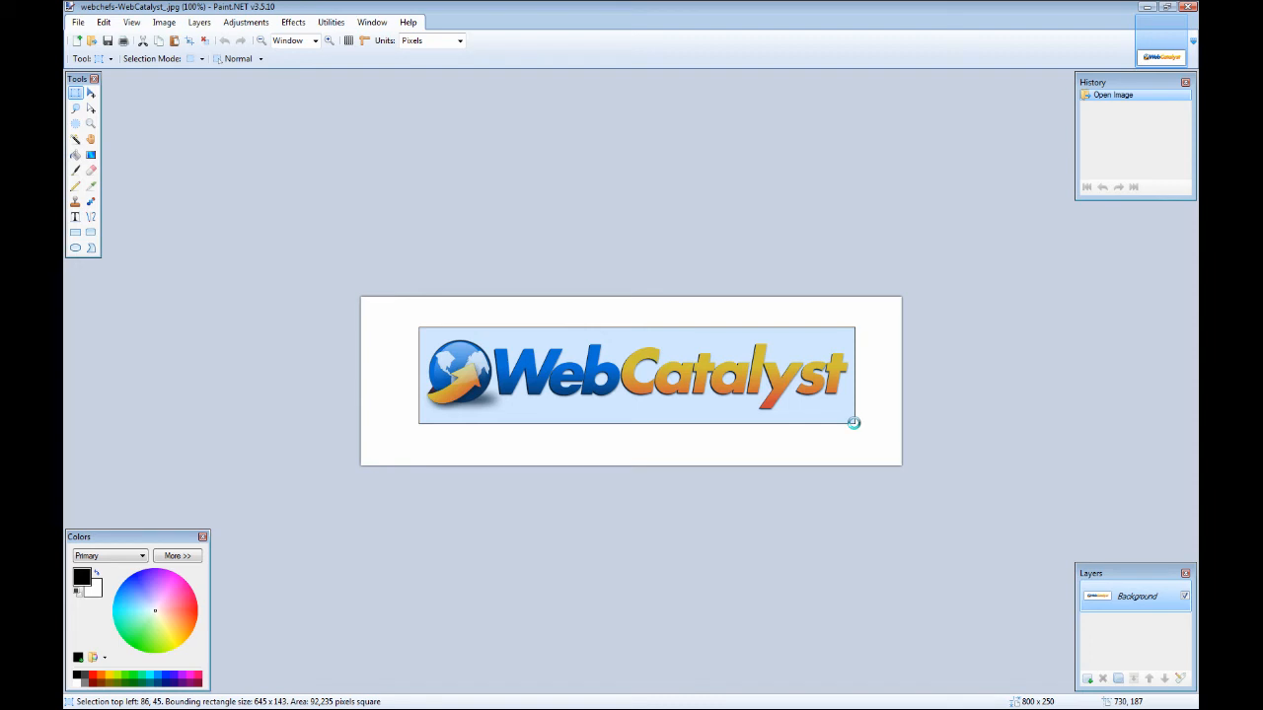
left_click_drag(853, 423, 855, 420)
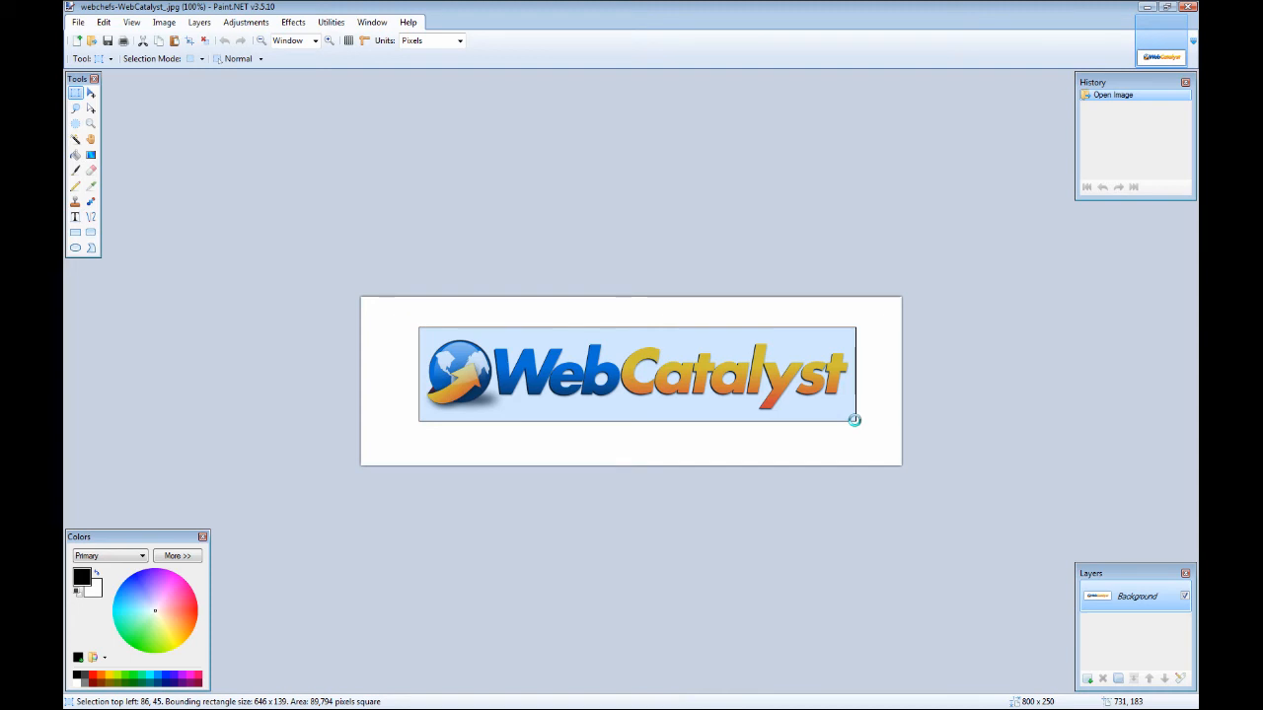
left_click_drag(854, 420, 854, 420)
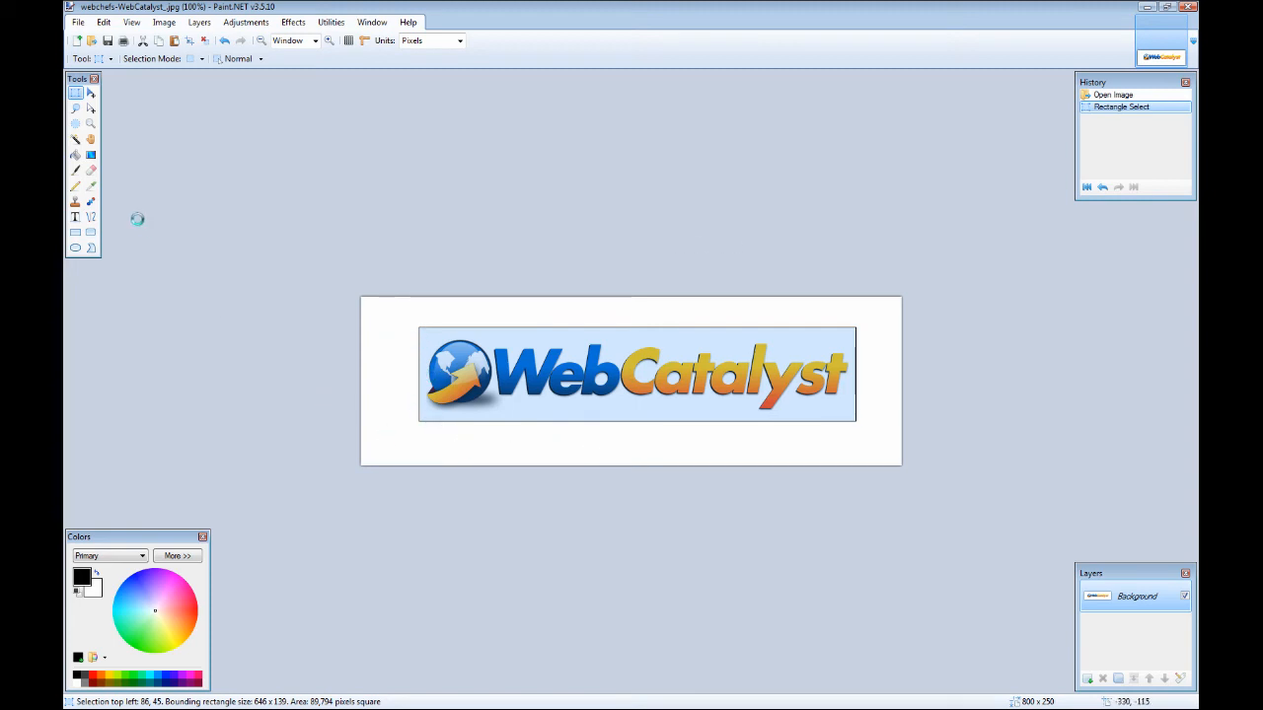
left_click(162, 23)
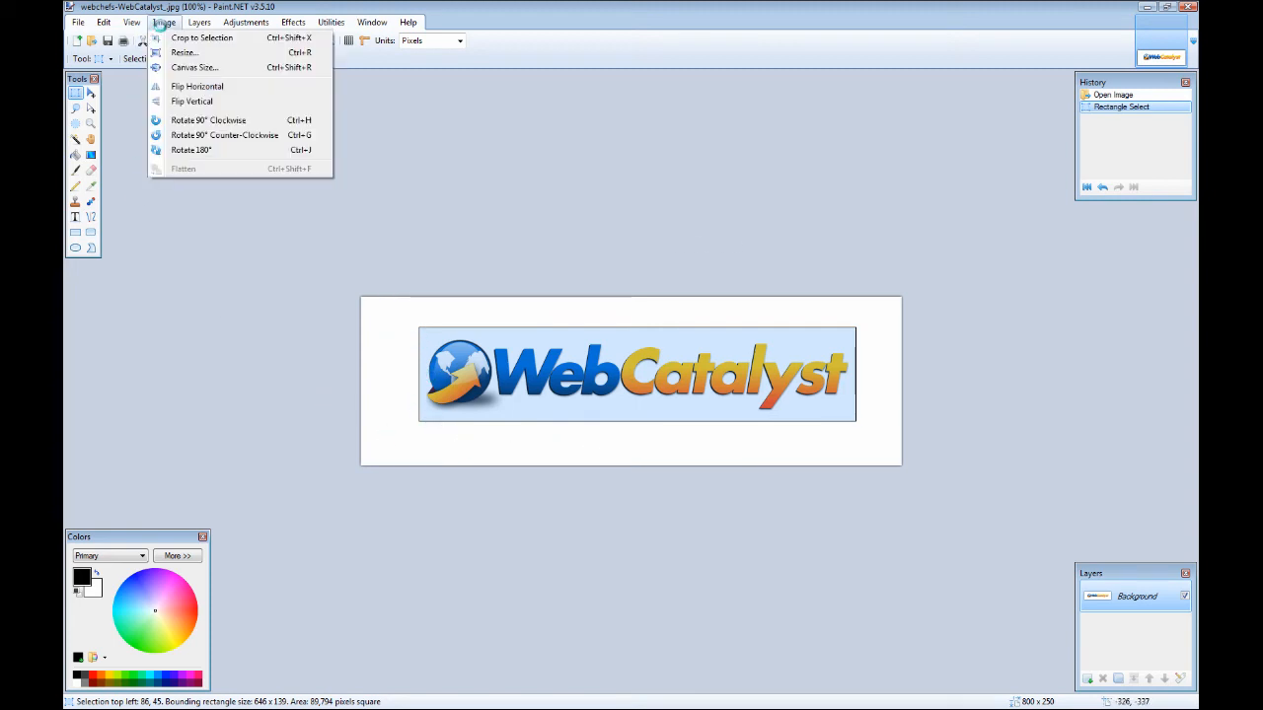
left_click(251, 37)
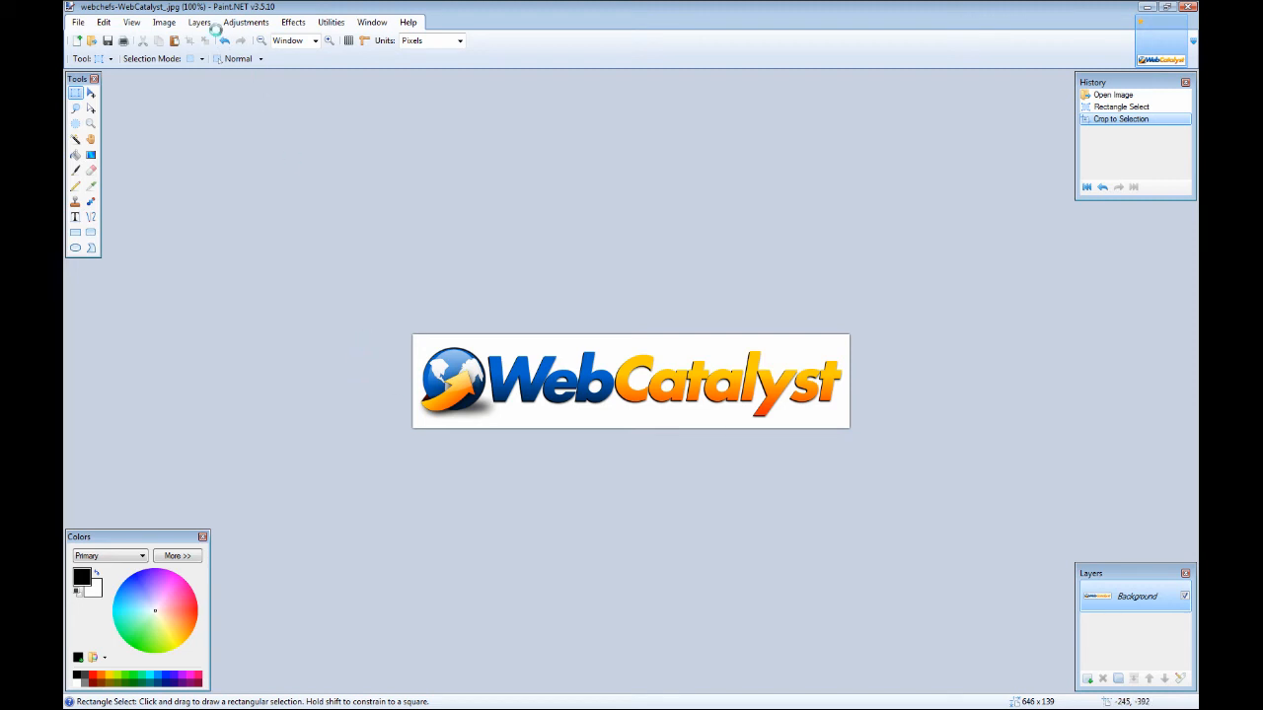
Begin saving the cropped logo as a new copy in the desktop's temp folder, with PNG as the file type
left_click(78, 21)
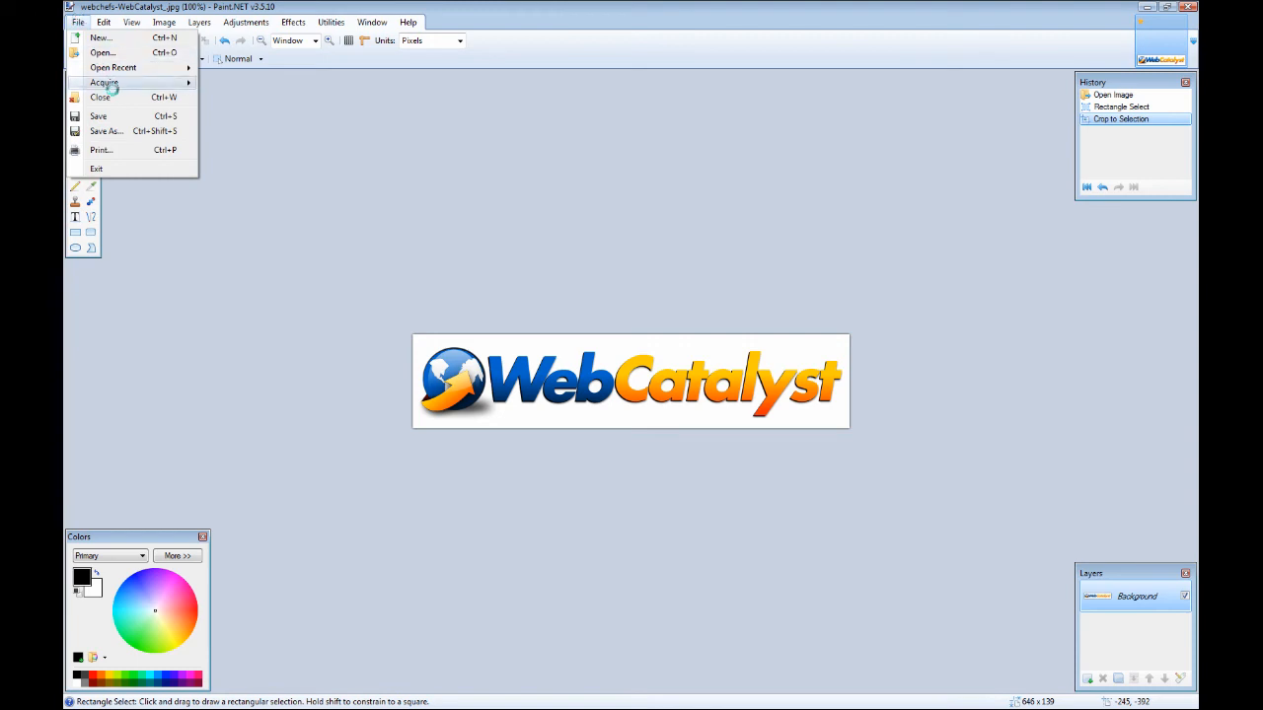
left_click(115, 131)
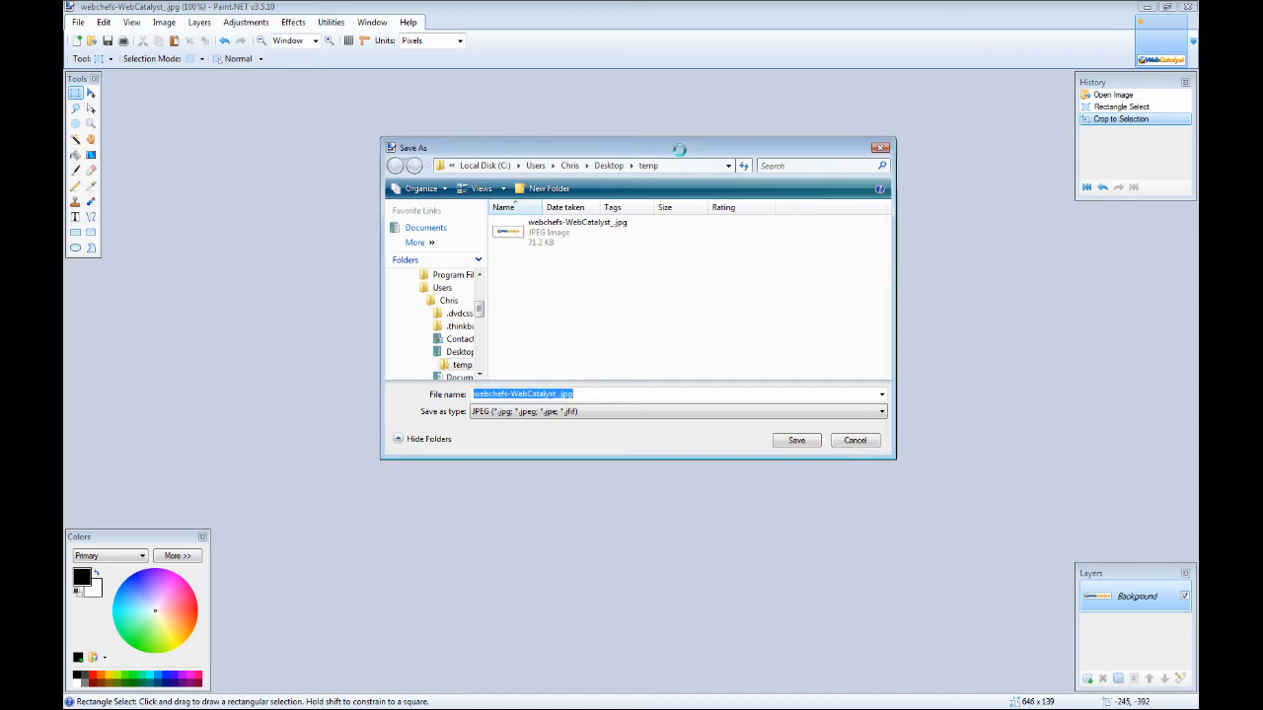
left_click_drag(679, 150, 175, 229)
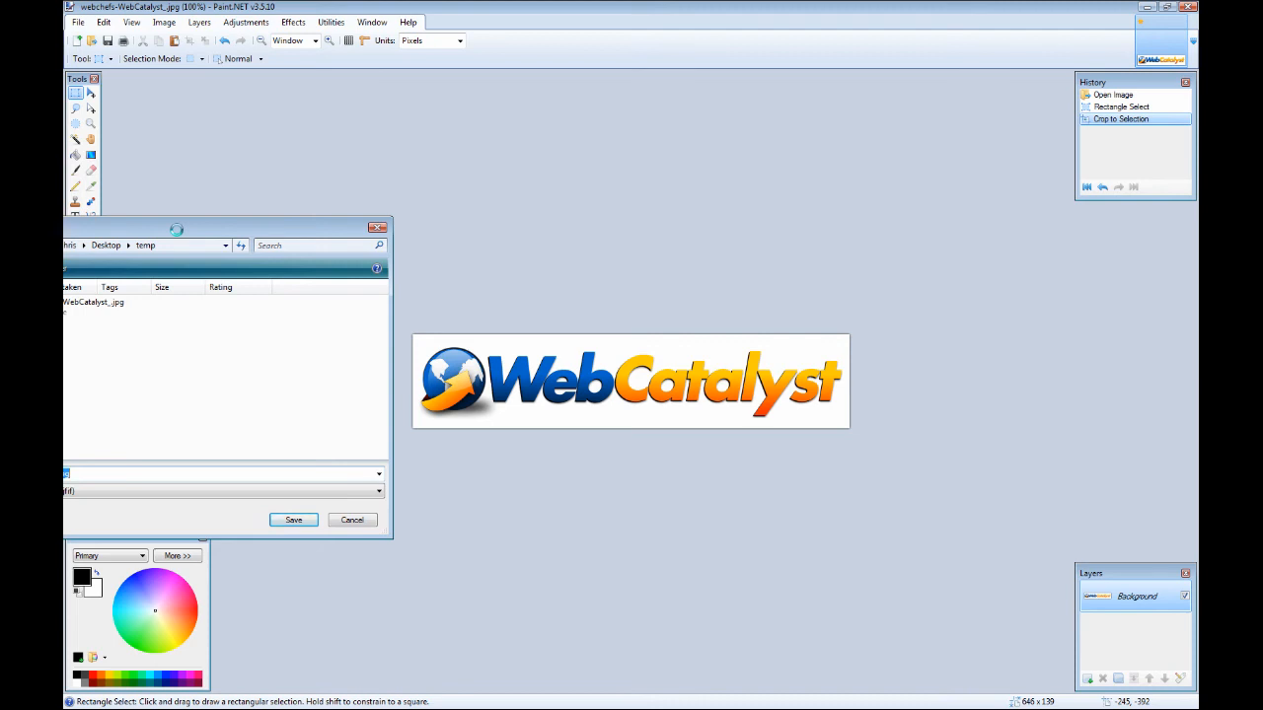
left_click_drag(175, 229, 668, 189)
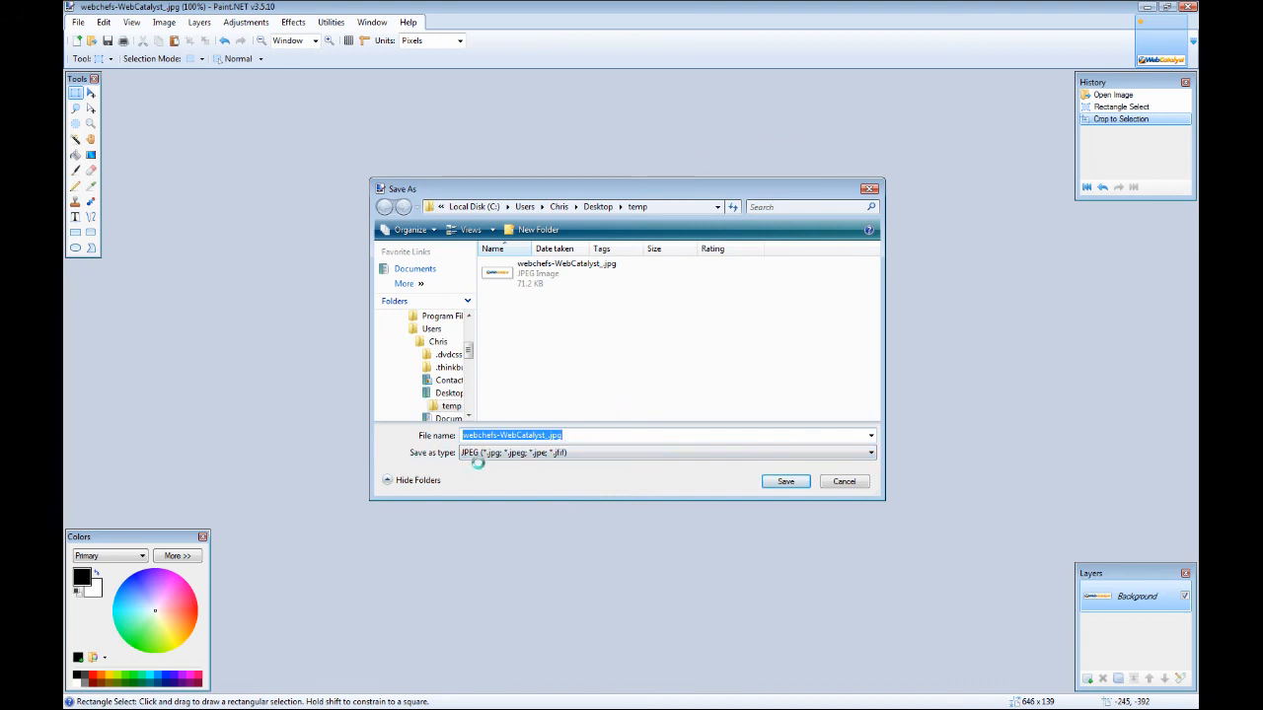
left_click(519, 453)
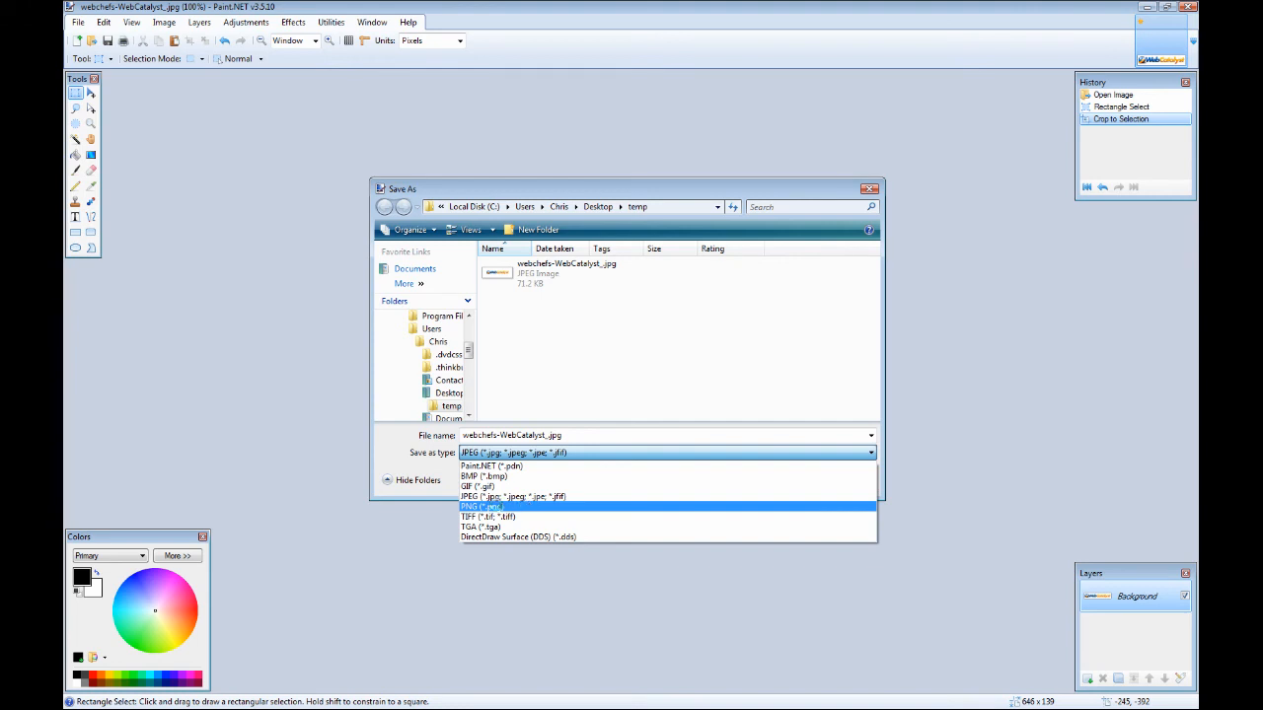
left_click(494, 507)
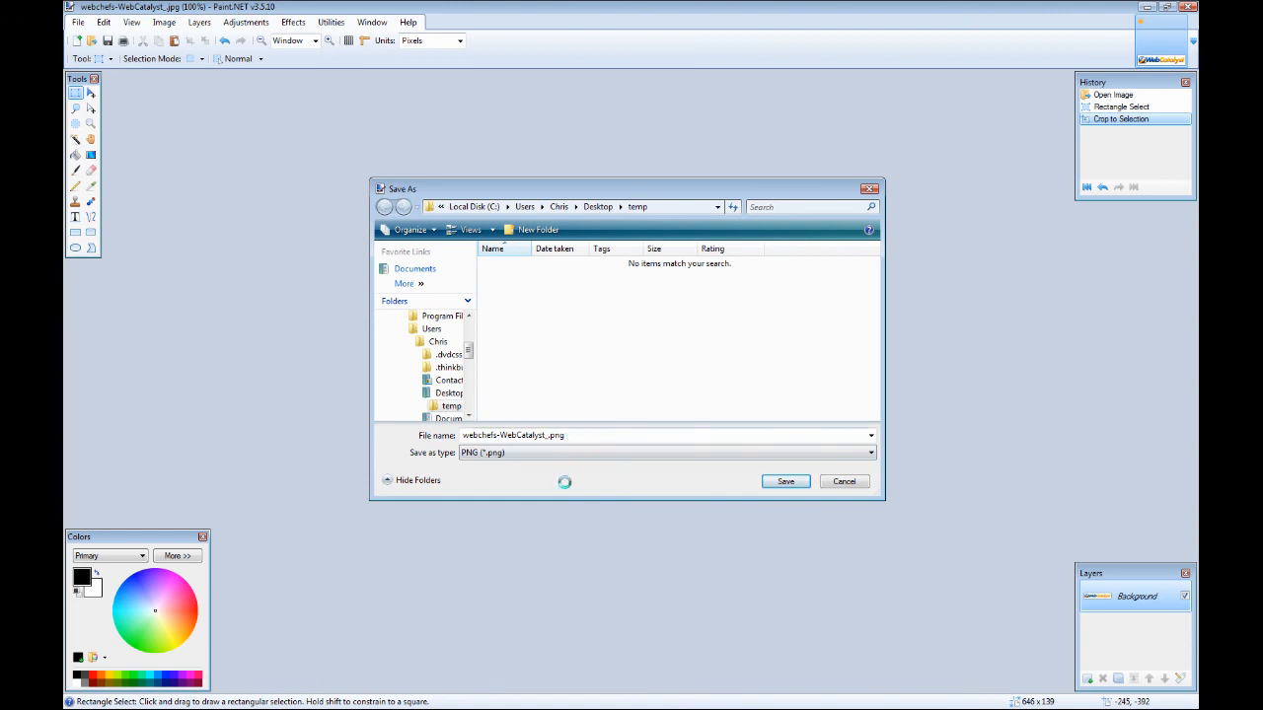
Name the new copy webcatalystdemo-logo-header.png and proceed with saving it
left_click(498, 436)
left_click_drag(501, 435, 458, 435)
key("Delete")
key("Delete")
key("Delete")
key("Delete")
key("Delete")
key("Delete")
key("Delete")
key("Delete")
key("Delete")
key("Delete")
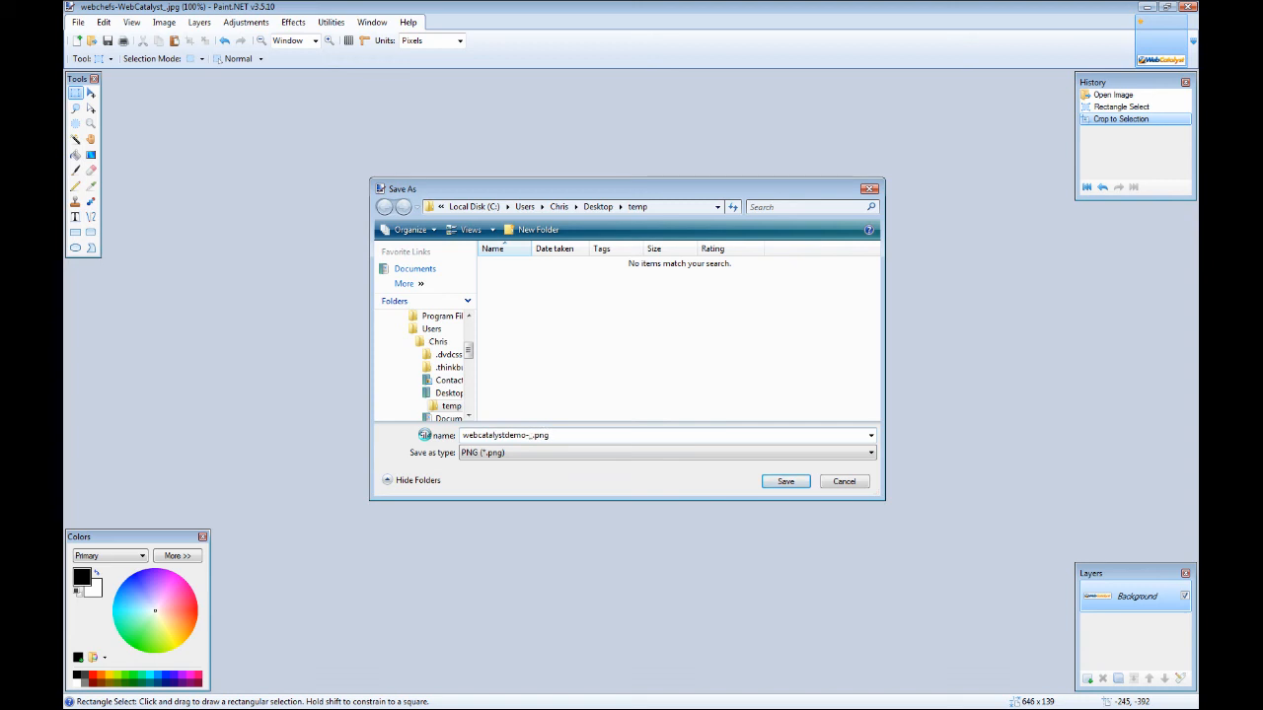
type("logo-header")
left_click(775, 480)
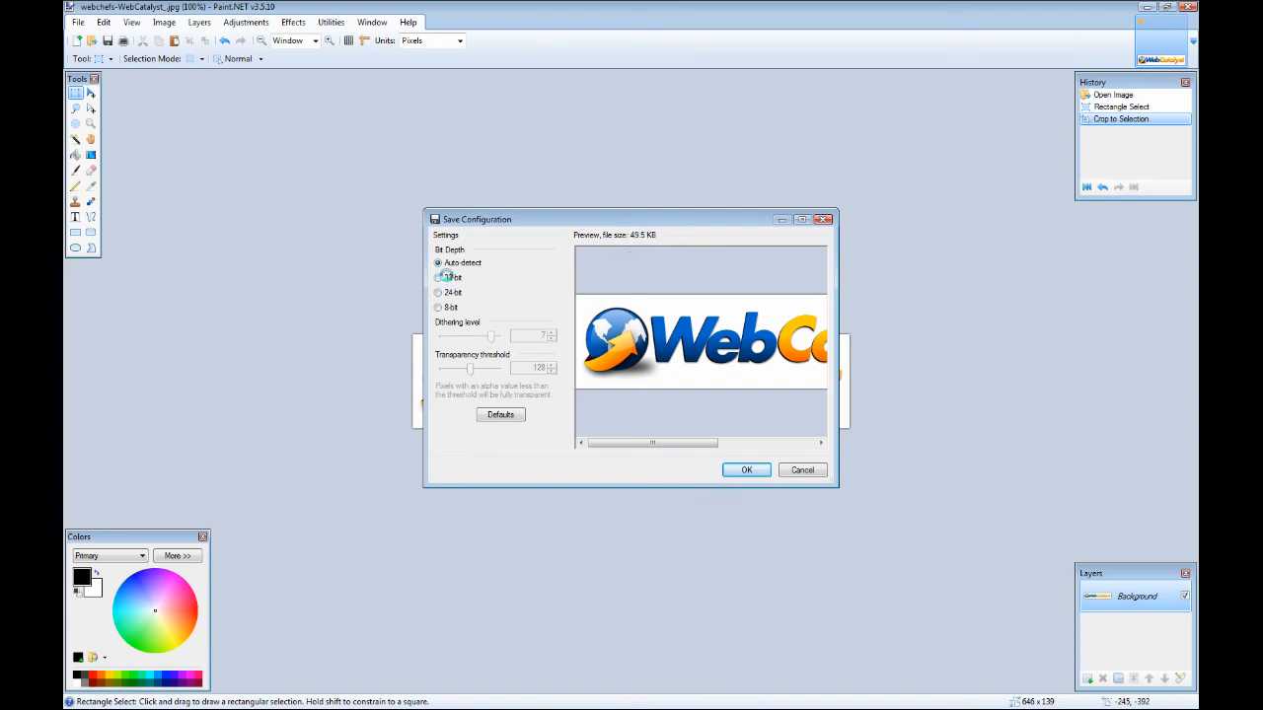
Compare the 32-bit, 24-bit and 8-bit depths for the PNG, and finish saving it with Auto-detect
left_click(443, 277)
left_click(450, 293)
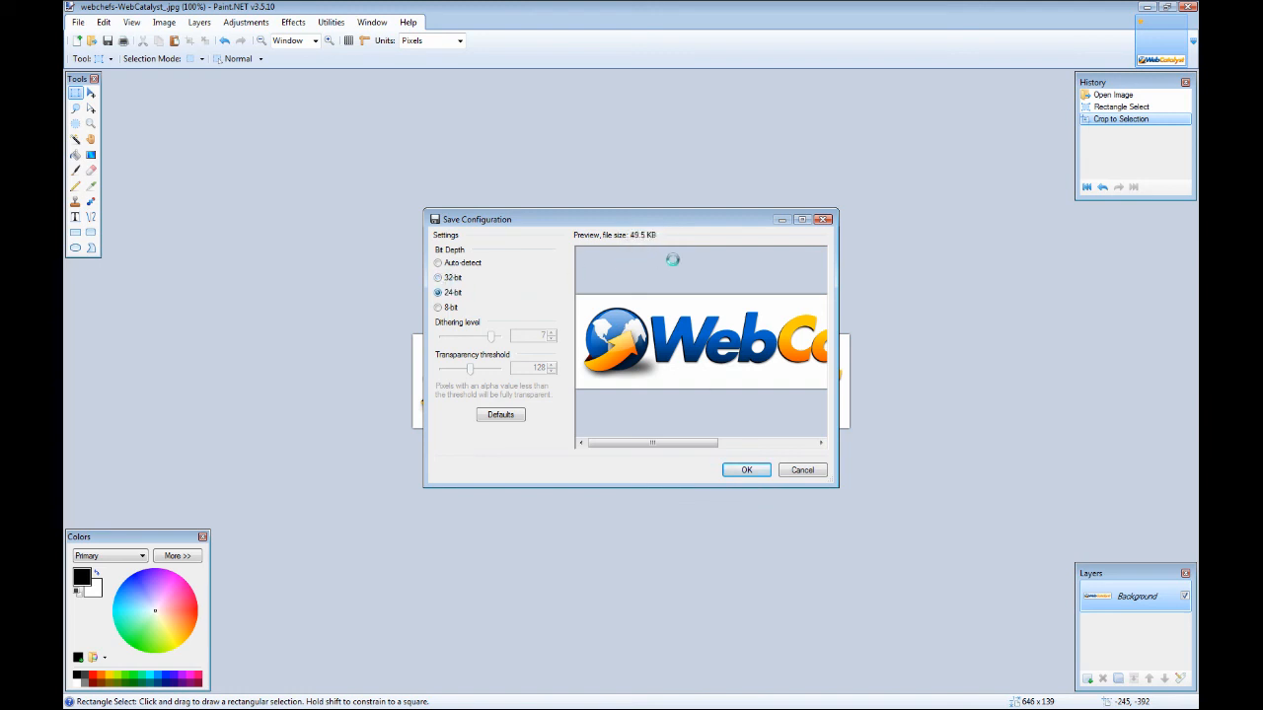
left_click(443, 307)
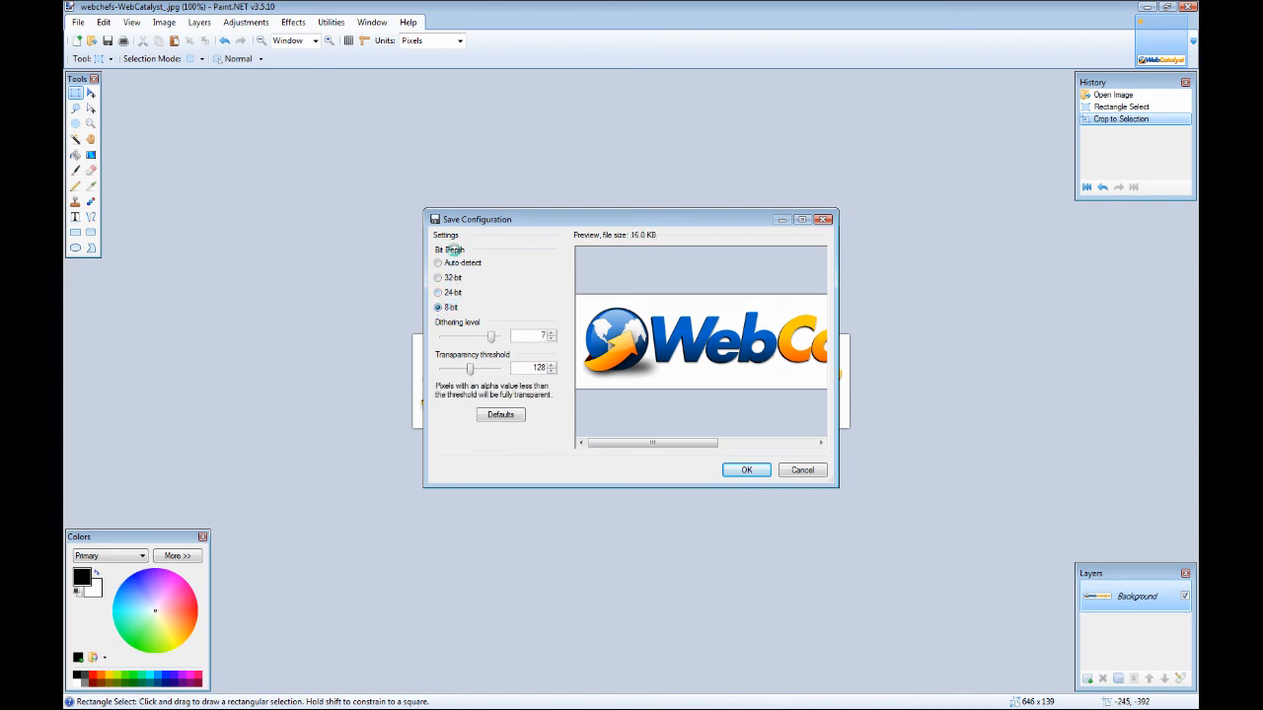
left_click(446, 262)
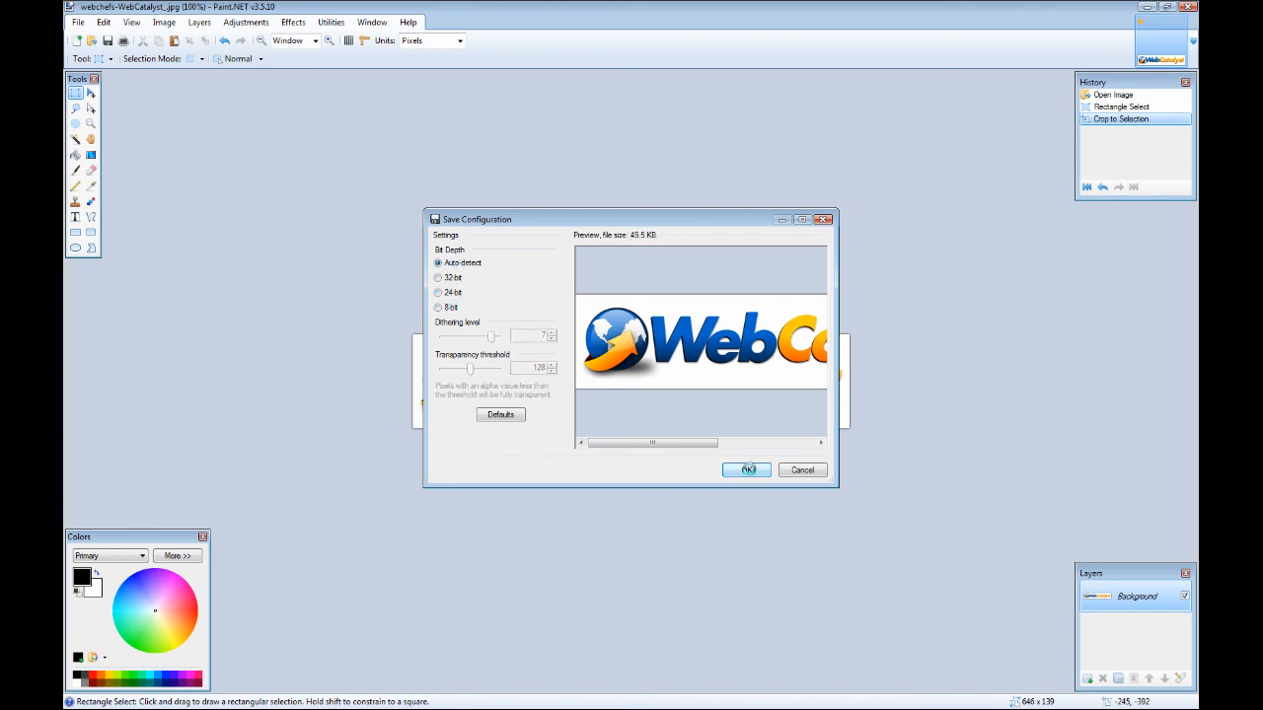
left_click(746, 470)
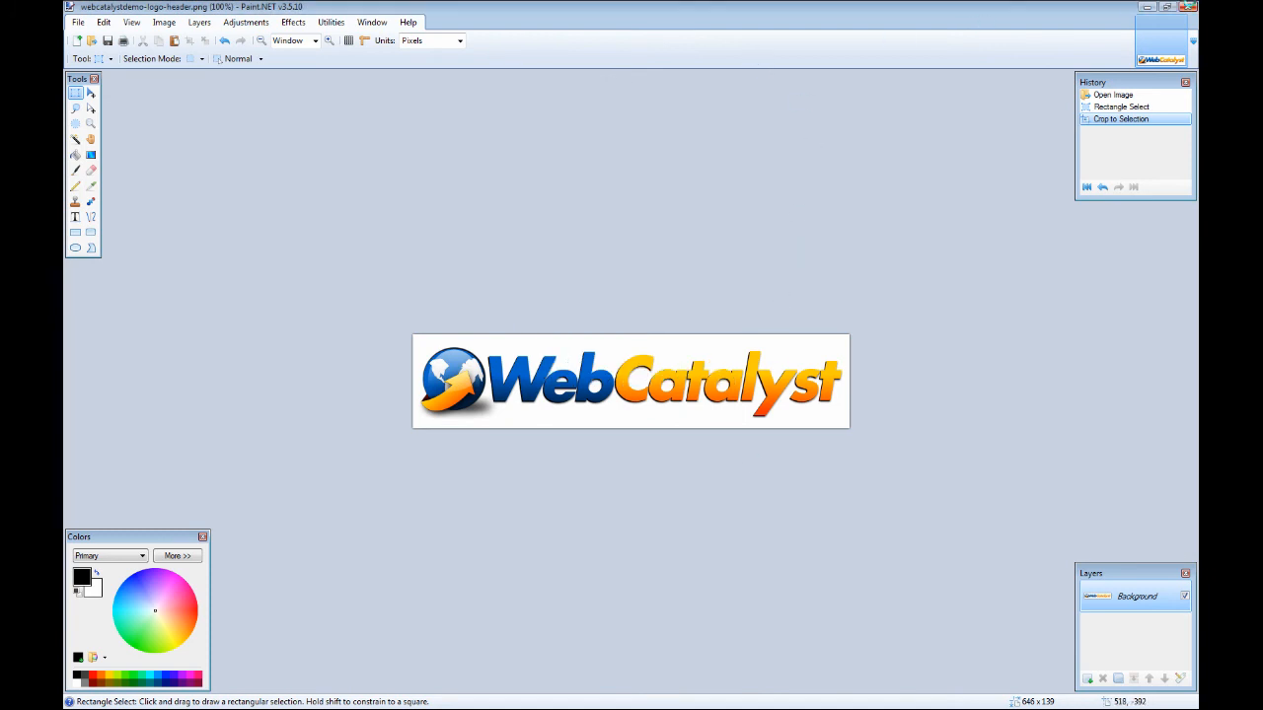
Close Paint.NET, return to Artisteer and insert webcatalystdemo-logo-header.png from the temp folder into the header
left_click(1190, 6)
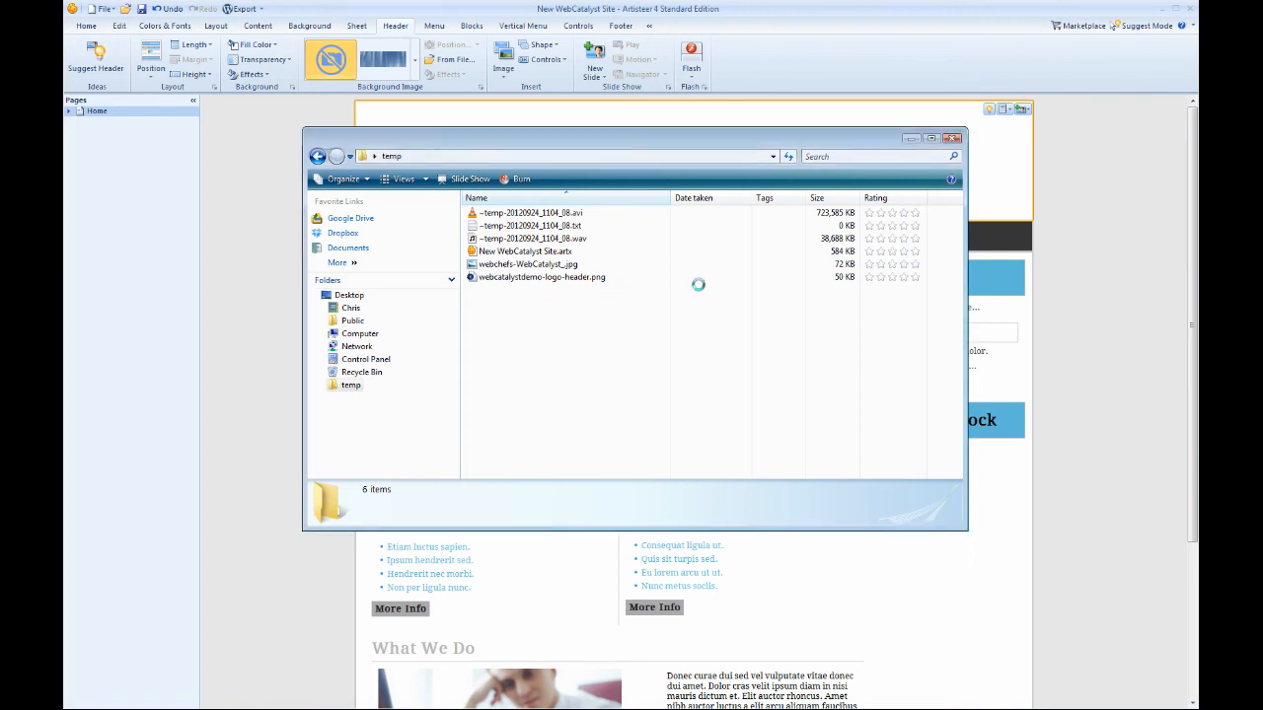
left_click(909, 139)
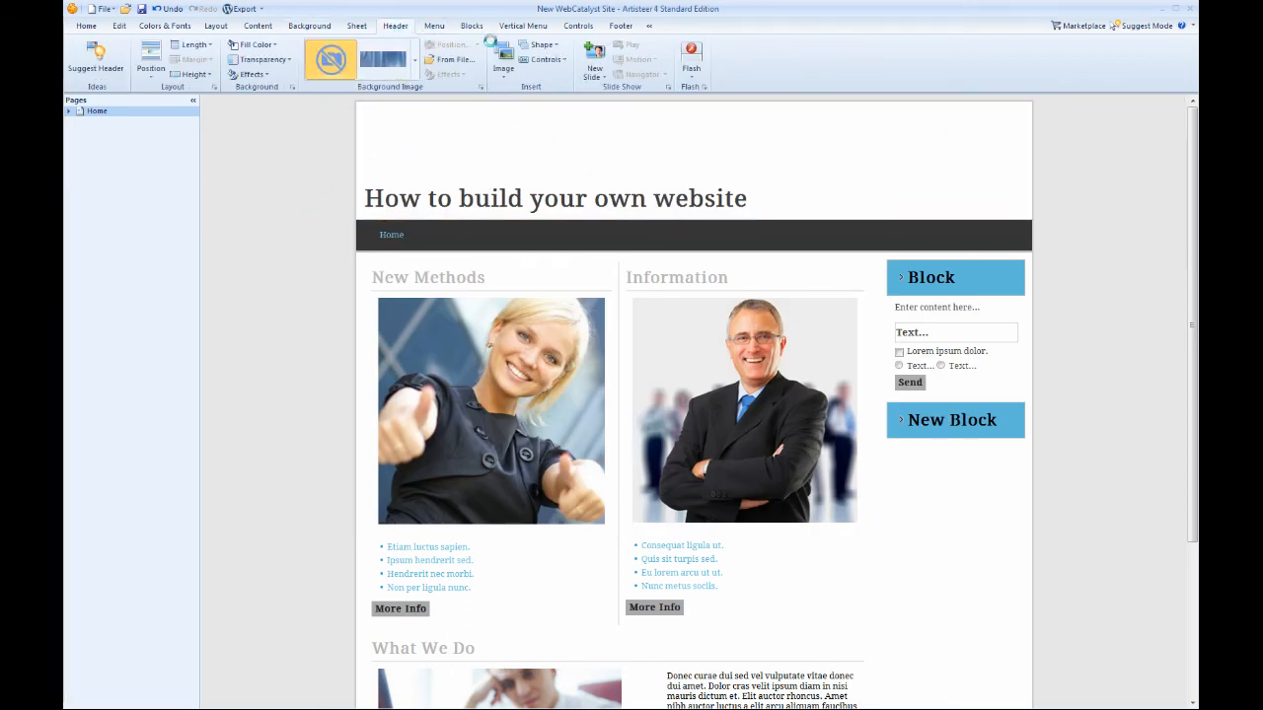
left_click(503, 52)
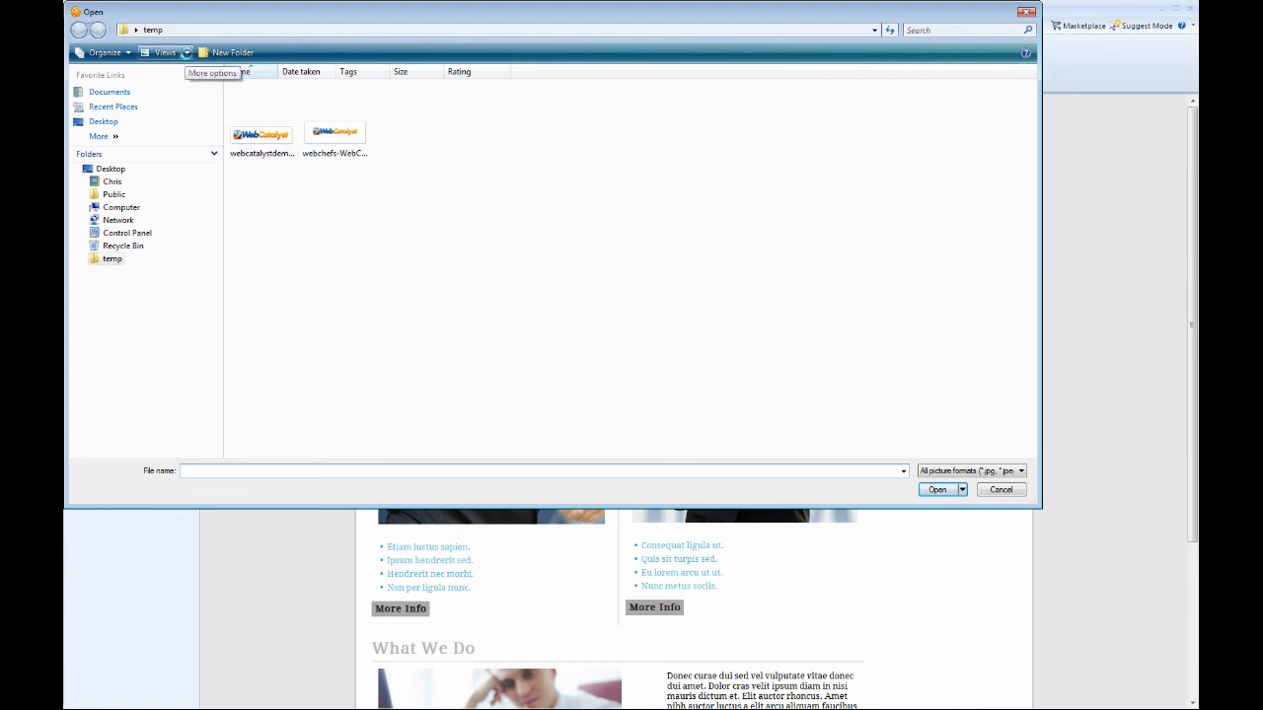
left_click(185, 54)
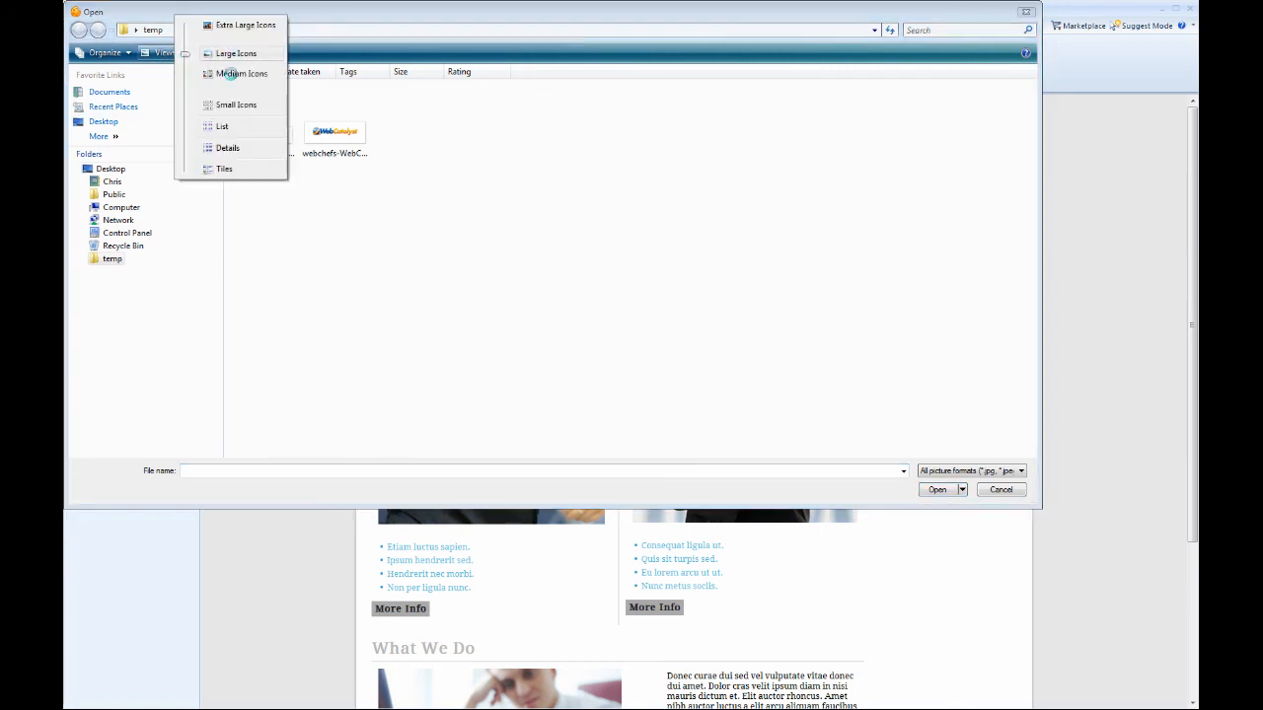
left_click(227, 148)
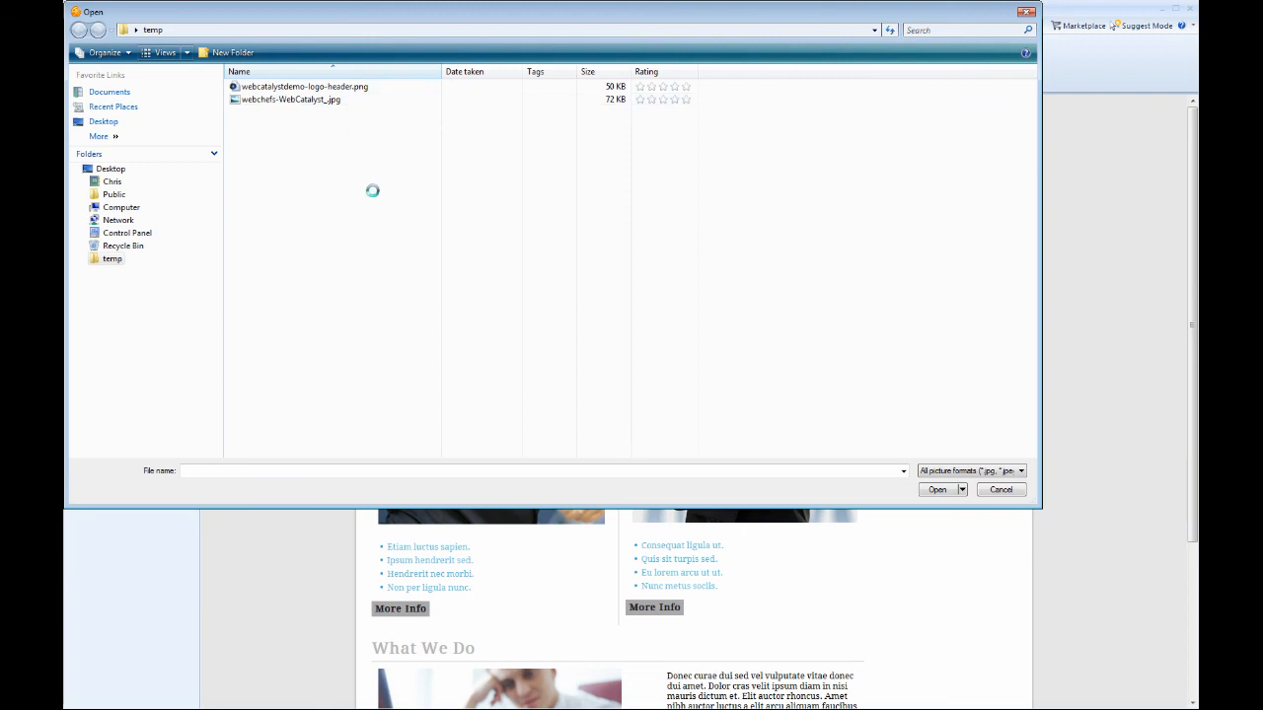
left_click(364, 86)
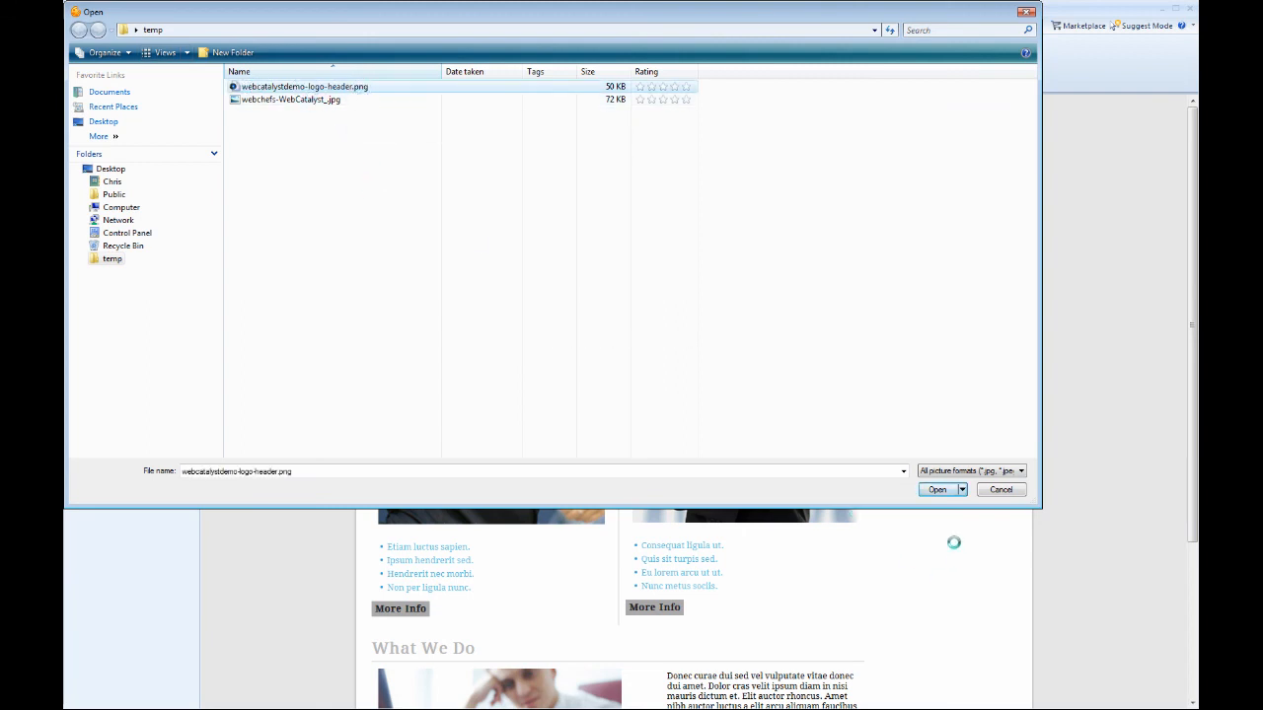
left_click(937, 490)
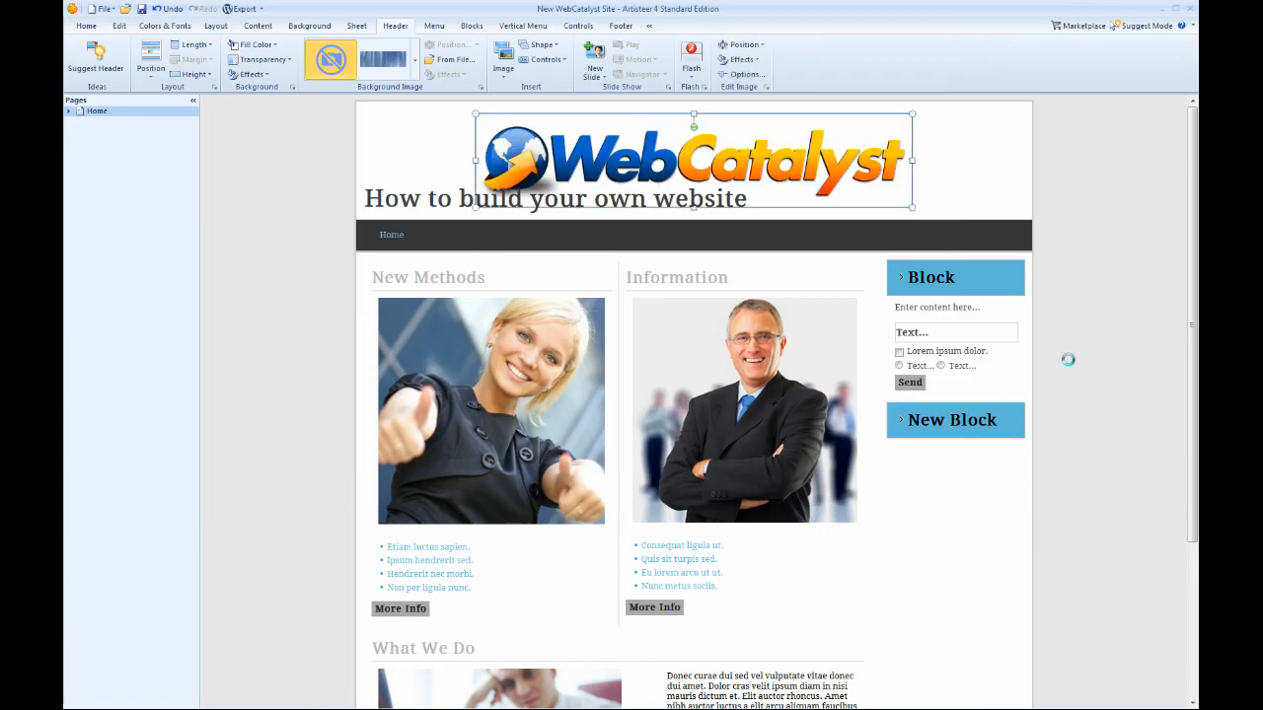
Select the WebCatalyst logo in the header and nudge it up to just below the header's upper edge
left_click(1083, 192)
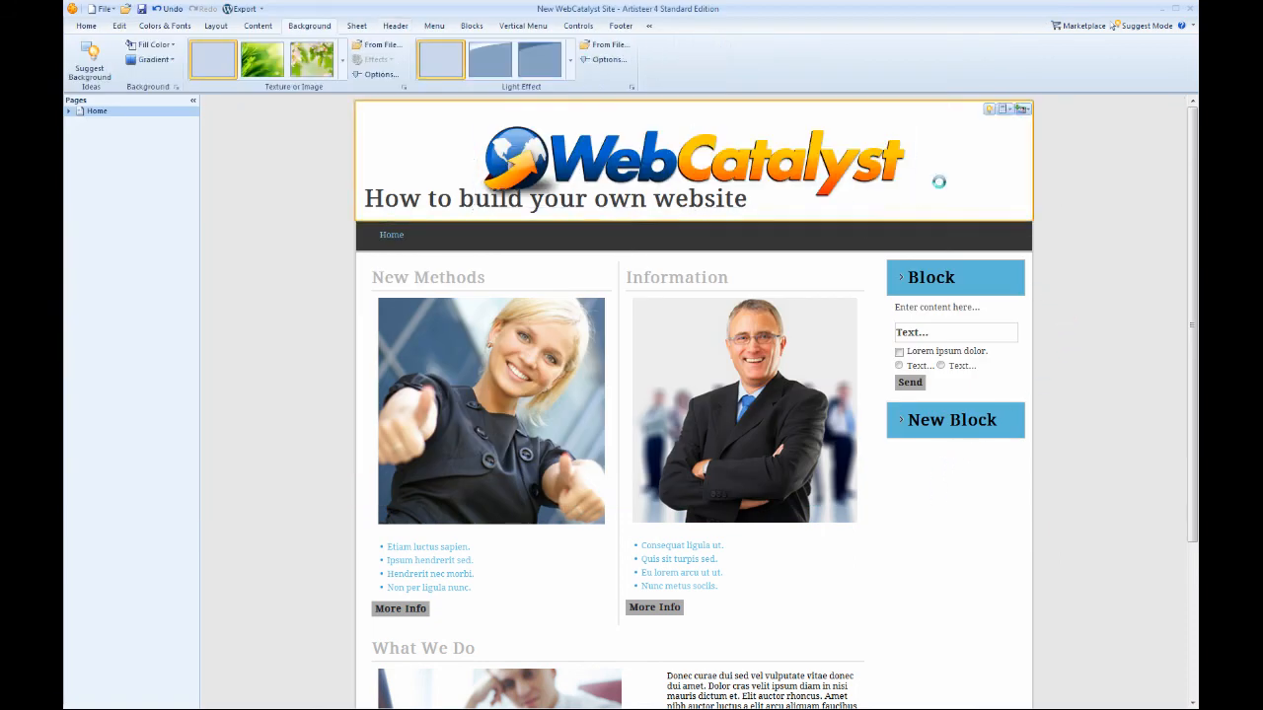
left_click(938, 182)
left_click(818, 170)
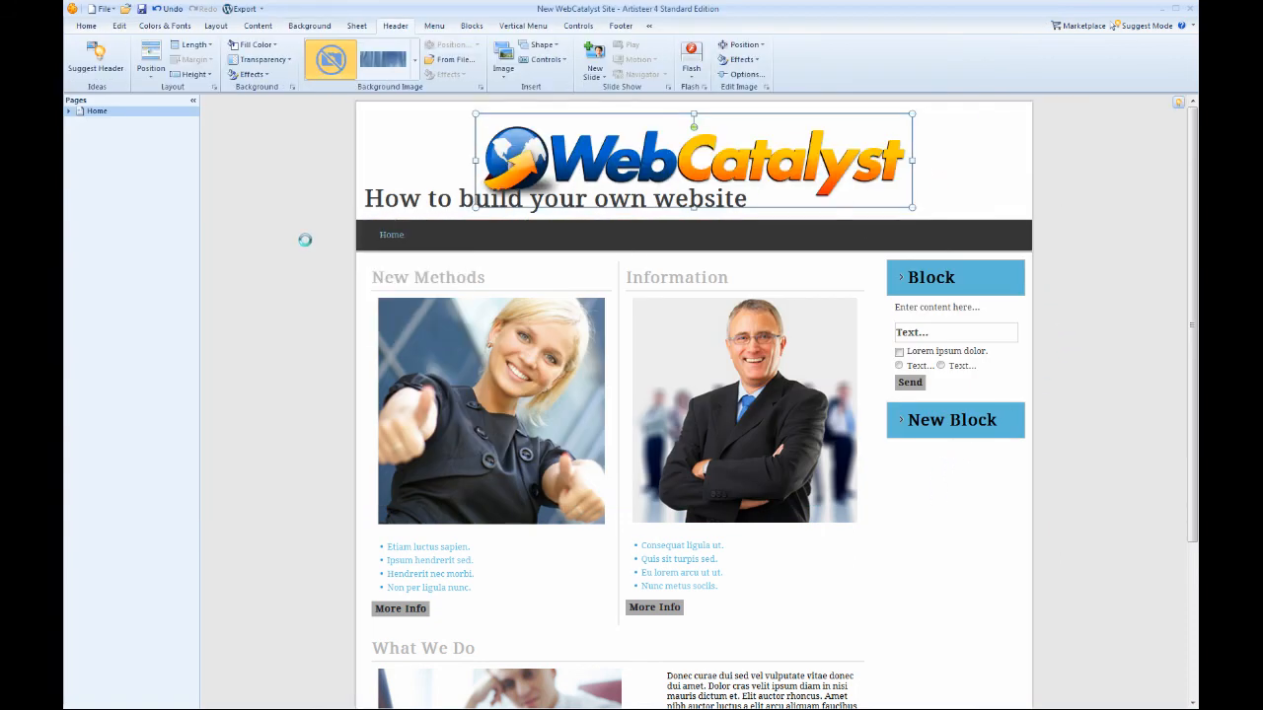
key("Up")
key("Up")
key("Up")
key("Up")
key("Up")
key("Up")
key("Up")
key("Up")
key("Up")
key("Up")
Shift the WebCatalyst logo leftward along the header until its globe extends partly past the header's left edge
key("Left")
key("Left")
key("Left")
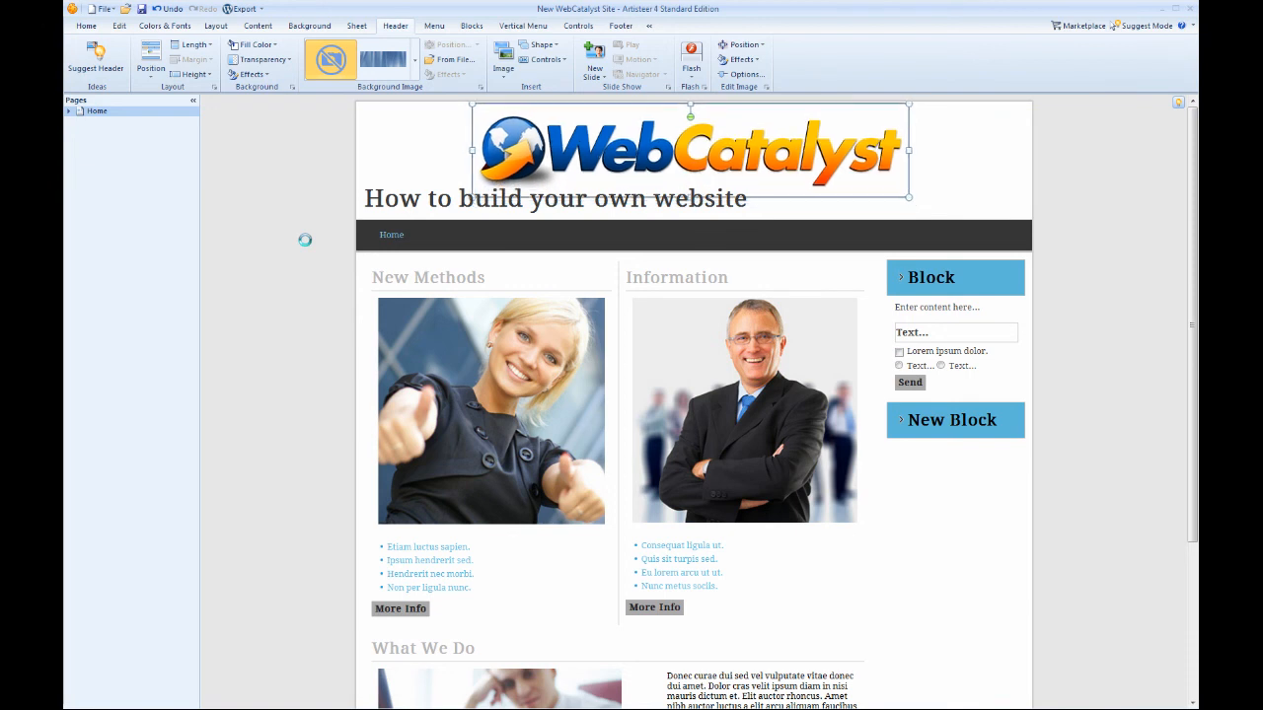
key("Left")
key("Left")
key("Left")
key("Left")
key("Left")
key("Left")
key("Left")
key("Left")
key("Left")
key("Left")
key("Left")
key("Left")
key("Left")
key("Left")
key("Left")
key("Left")
key("Left")
key("Left")
key("Left")
key("Left")
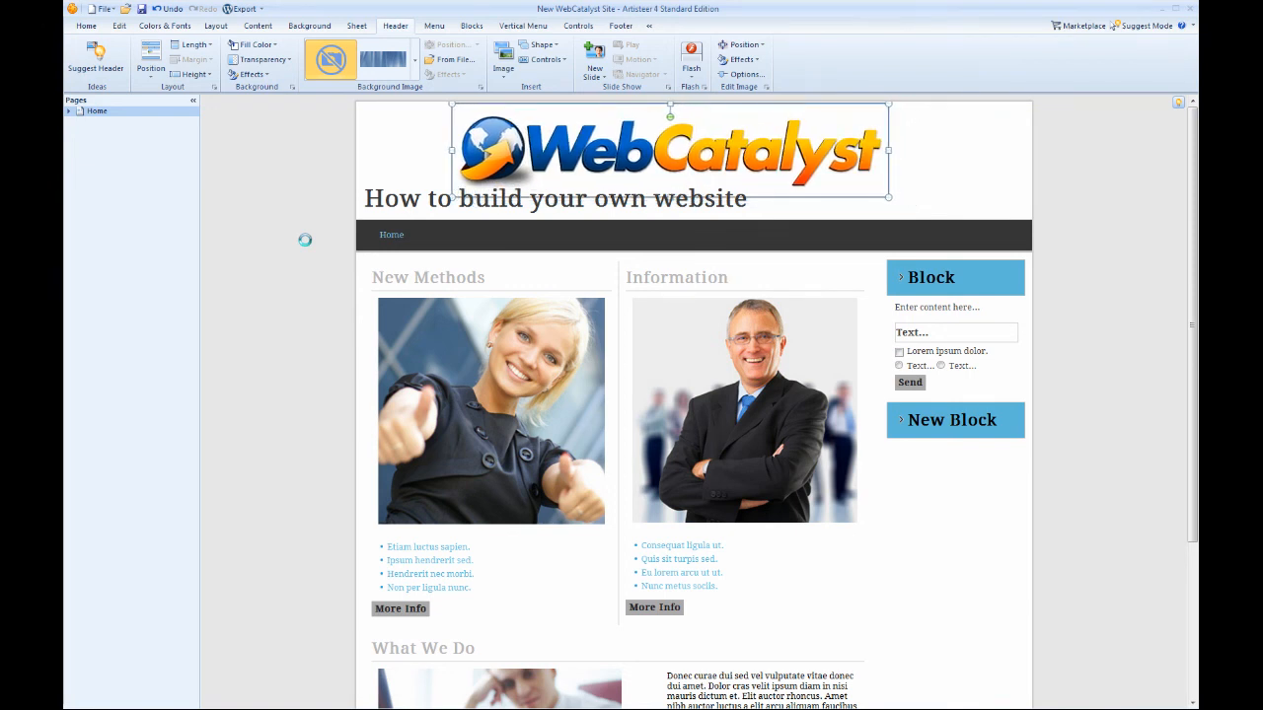
key("Left")
key("Left")
key("Left")
key("Left")
key("Left")
key("Left")
key("Left")
key("Left")
key("Left")
key("Left")
key("Left")
key("Left")
key("Left")
key("Left")
key("Left")
key("Left")
key("Left")
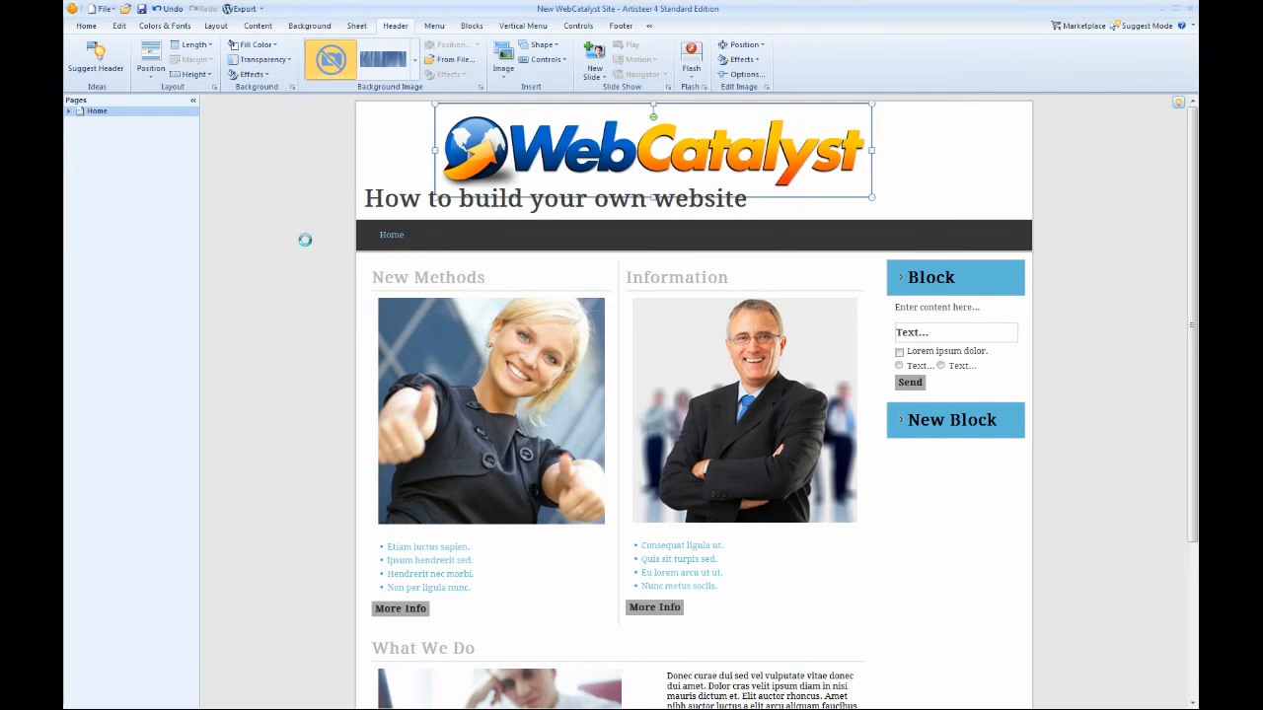
key("Left")
key("Left")
key("Left")
key("Left")
key("Left")
key("Left")
key("Left")
key("Left")
key("Left")
key("Left")
key("Left")
key("Left")
key("Left")
key("Left")
key("Left")
key("Left")
key("Left")
key("Left")
key("Left")
key("Left")
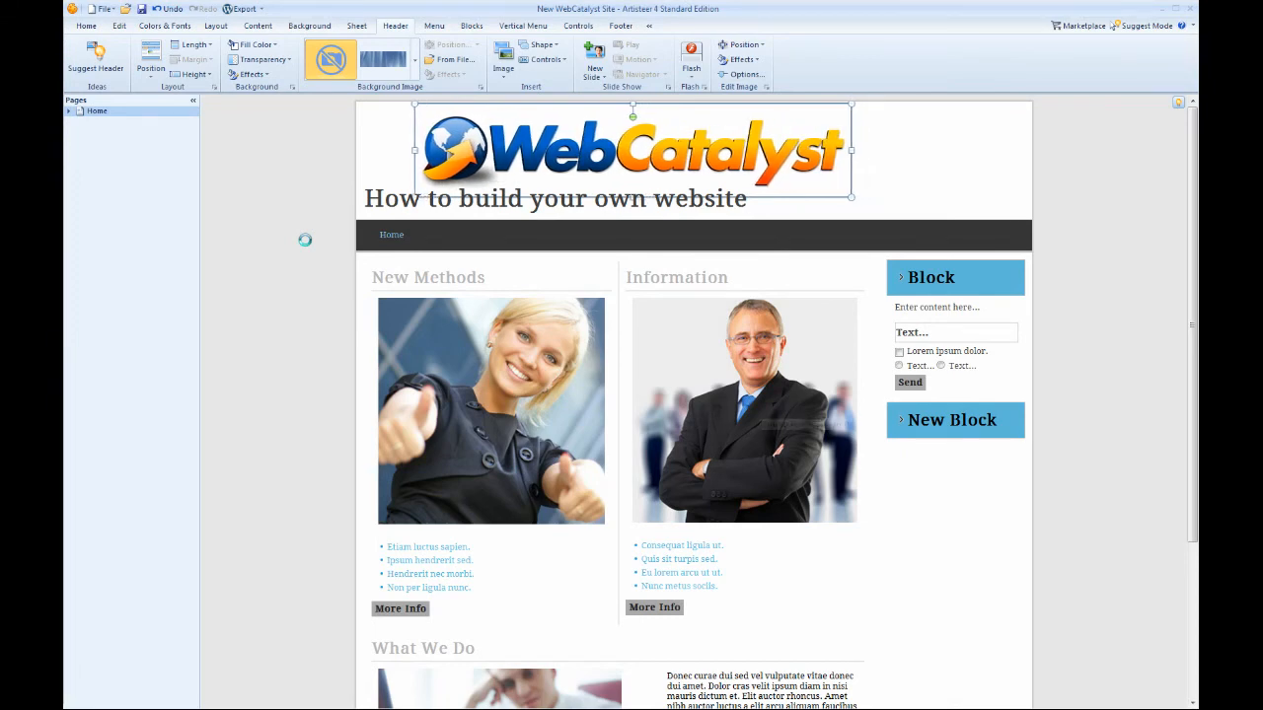
key("Left")
key("Left")
key("Left")
key("Left")
key("Left")
key("Left")
key("Left")
key("Left")
key("Left")
key("Left")
key("Left")
key("Left")
key("Left")
key("Left")
key("Left")
key("Left")
key("Left")
key("Left")
key("Left")
key("Left")
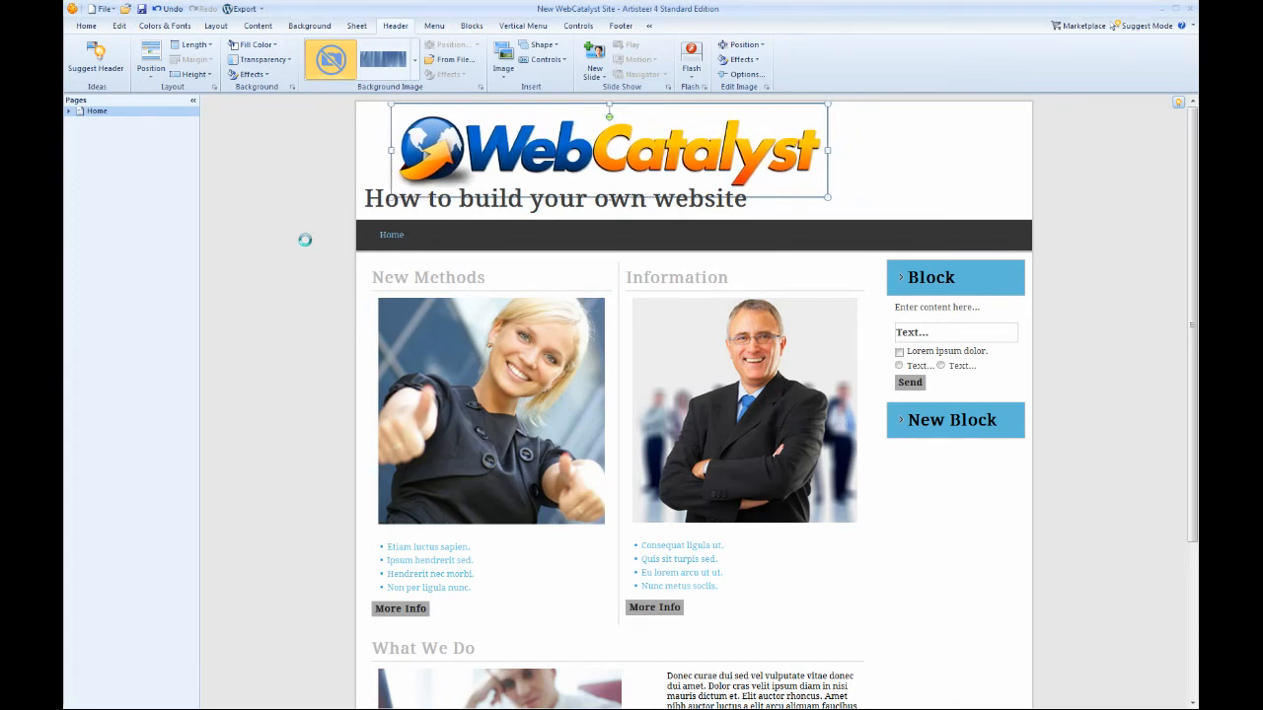
key("Left")
key("Left")
key("Left")
key("Left")
key("Left")
key("Left")
key("Left")
key("Left")
key("Left")
key("Left")
key("Left")
key("Left")
key("Left")
key("Left")
key("Left")
key("Left")
key("Left")
key("Left")
key("Left")
key("Left")
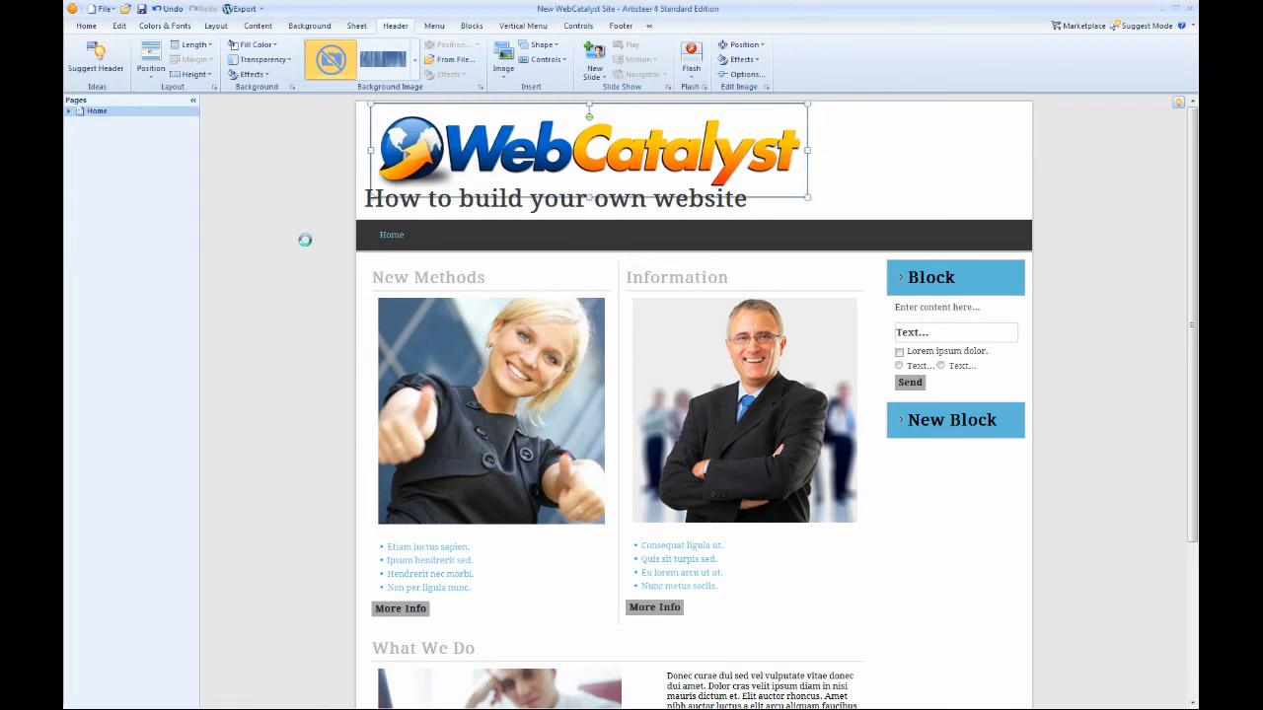
key("Left")
key("Left")
key("Left")
key("Left")
key("Left")
key("Left")
key("Left")
key("Left")
key("Left")
key("Left")
key("Left")
key("Left")
key("Left")
key("Left")
key("Left")
key("Left")
key("Left")
key("Left")
key("Left")
key("Left")
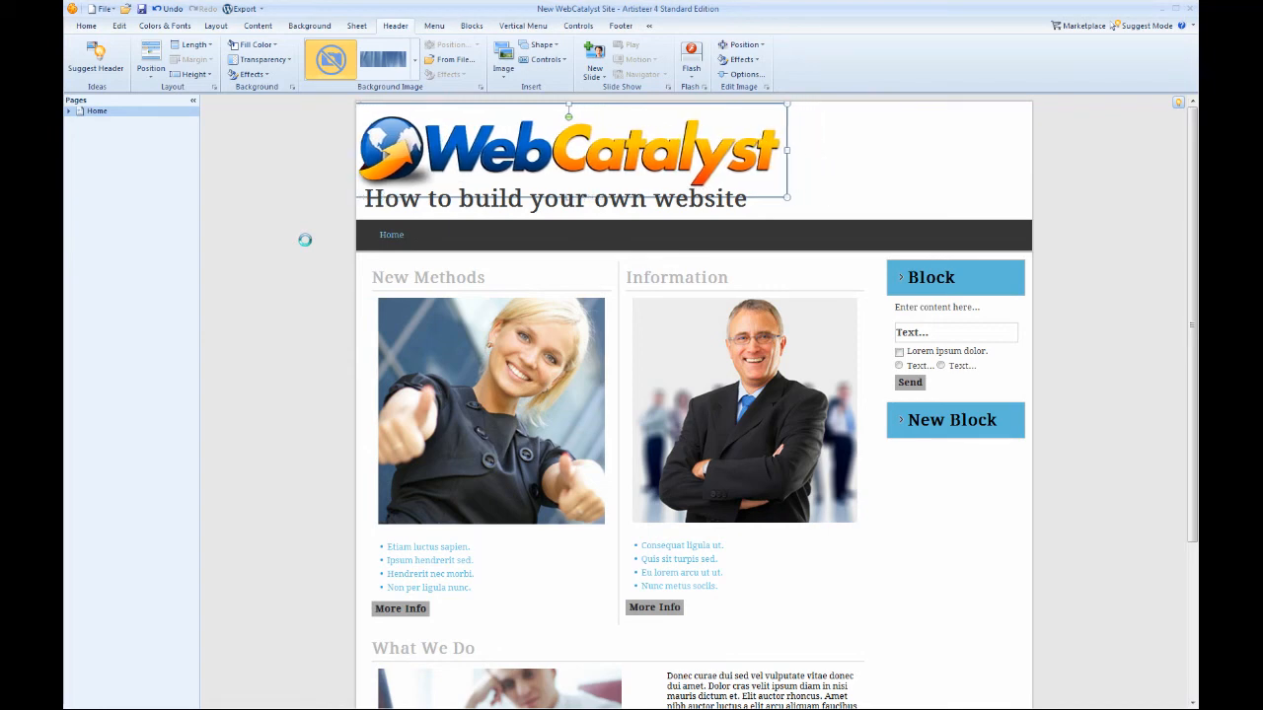
key("Left")
key("Left")
key("Left")
key("Left")
key("Left")
key("Left")
key("Left")
key("Left")
key("Left")
key("Left")
key("Left")
key("Left")
key("Left")
key("Left")
key("Left")
key("Left")
key("Left")
key("Left")
key("Left")
key("Left")
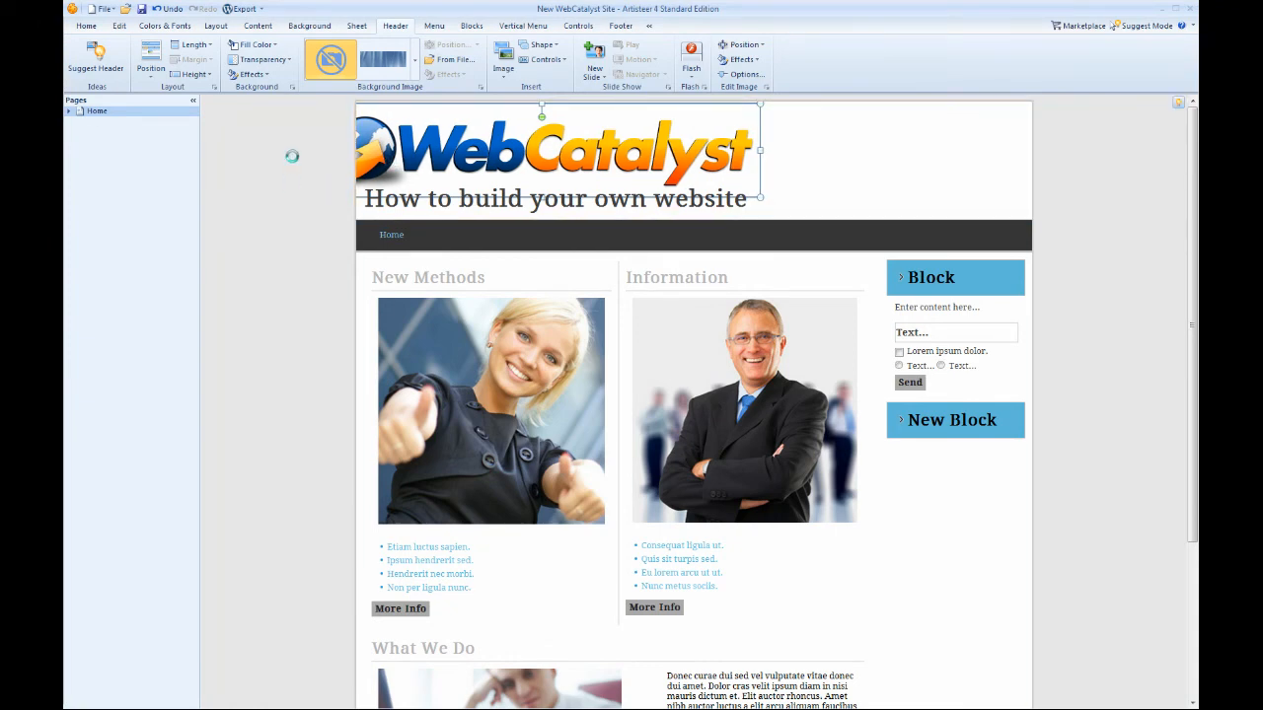
Nudge the WebCatalyst logo rightward until its whole globe sits just inside the header's left edge, and deselect it
key("Right")
key("Right")
key("Right")
key("Right")
key("Right")
key("Right")
key("Right")
key("Right")
key("Right")
key("Right")
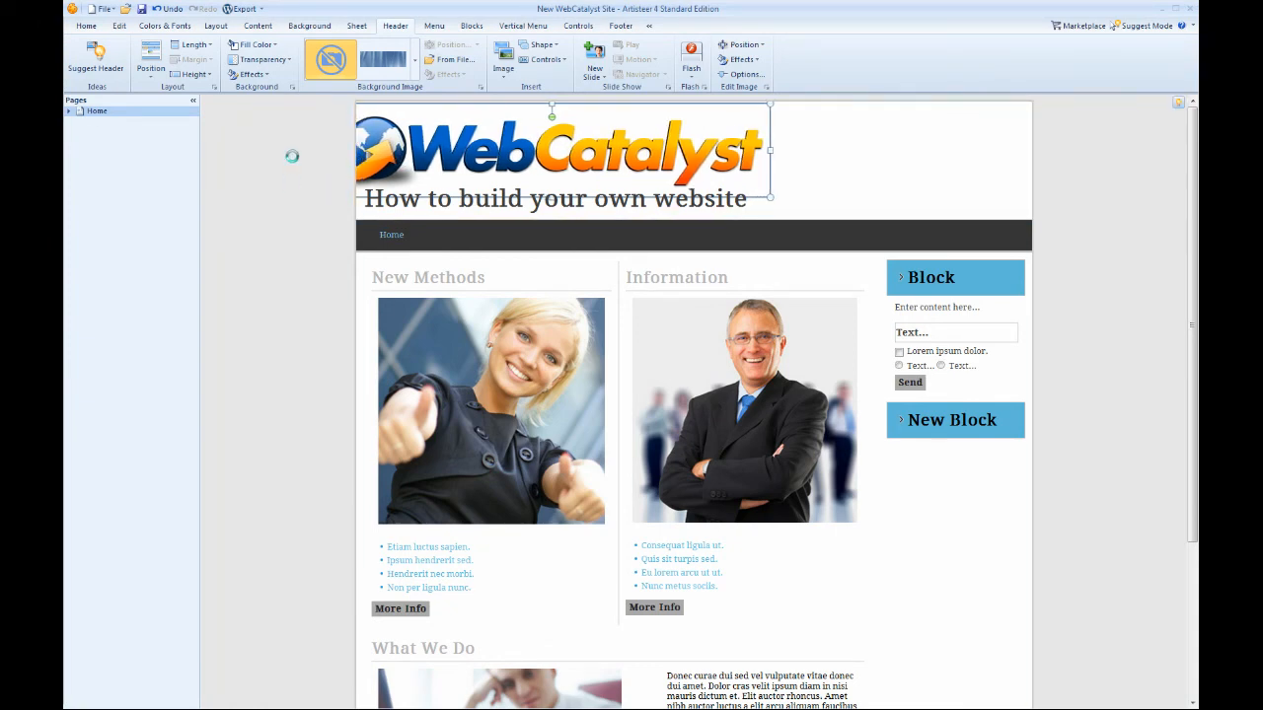
key("Right")
key("Right")
key("Right")
key("Right")
key("Right")
key("Right")
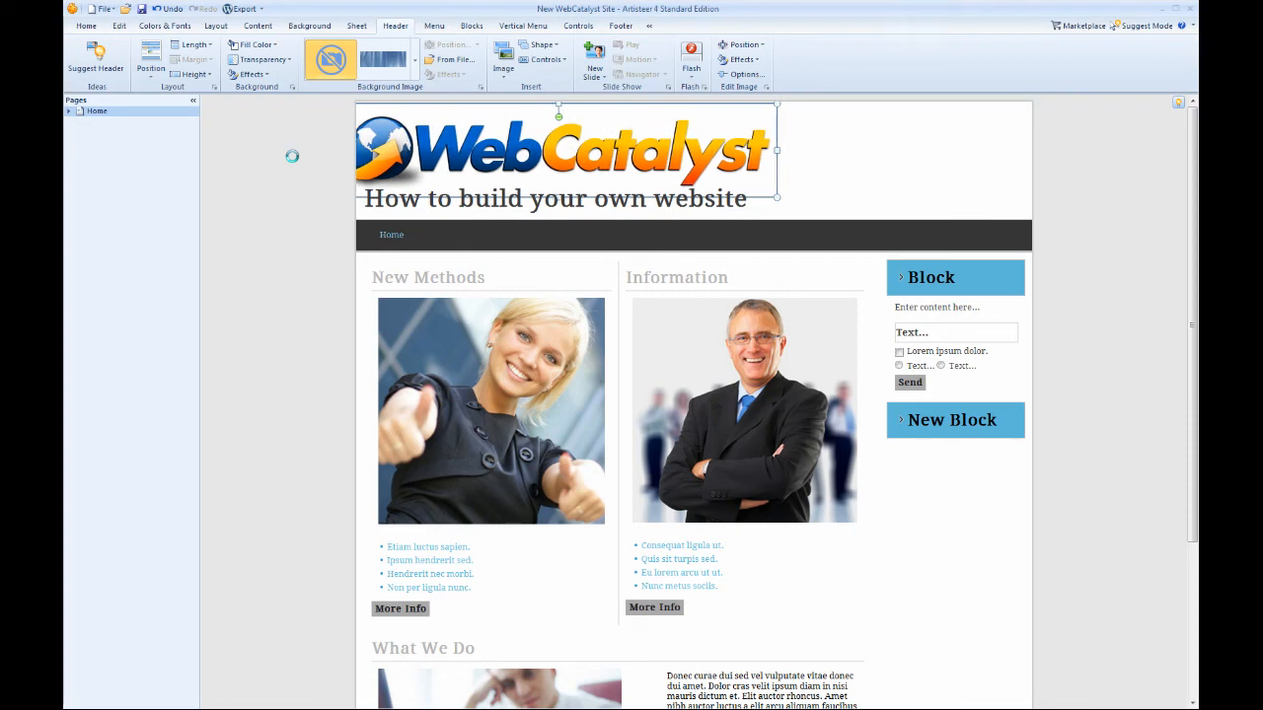
key("Right")
key("Right")
key("Right")
key("Right")
key("Right")
key("Right")
key("Right")
key("Right")
key("Right")
key("Right")
key("Right")
key("Right")
key("Right")
key("Right")
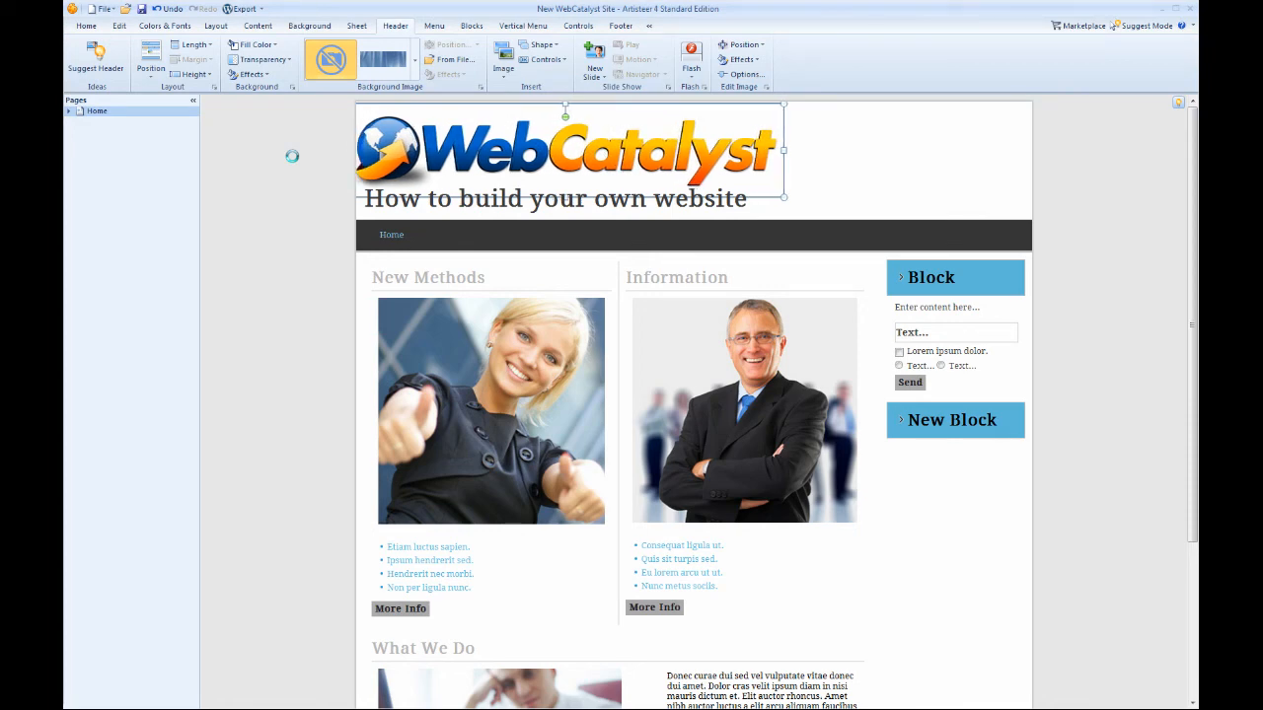
key("Right")
key("Right")
key("Right")
key("Right")
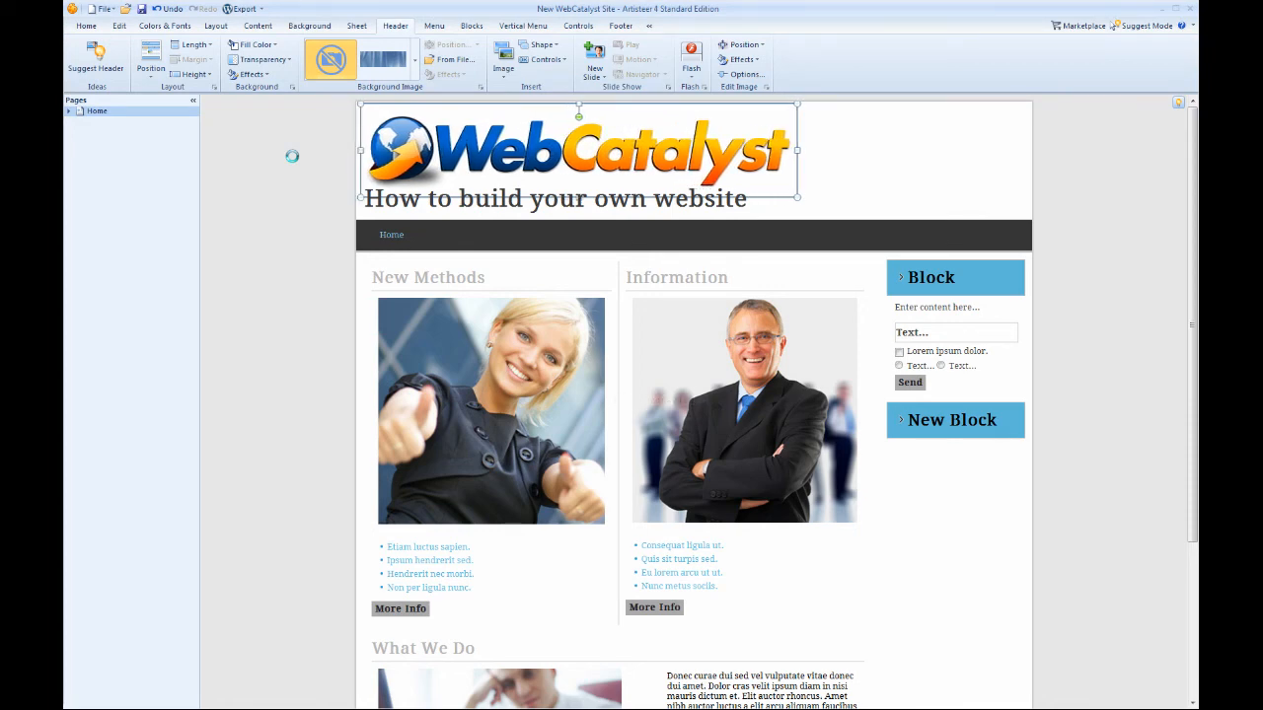
key("Right")
key("Right")
key("Right")
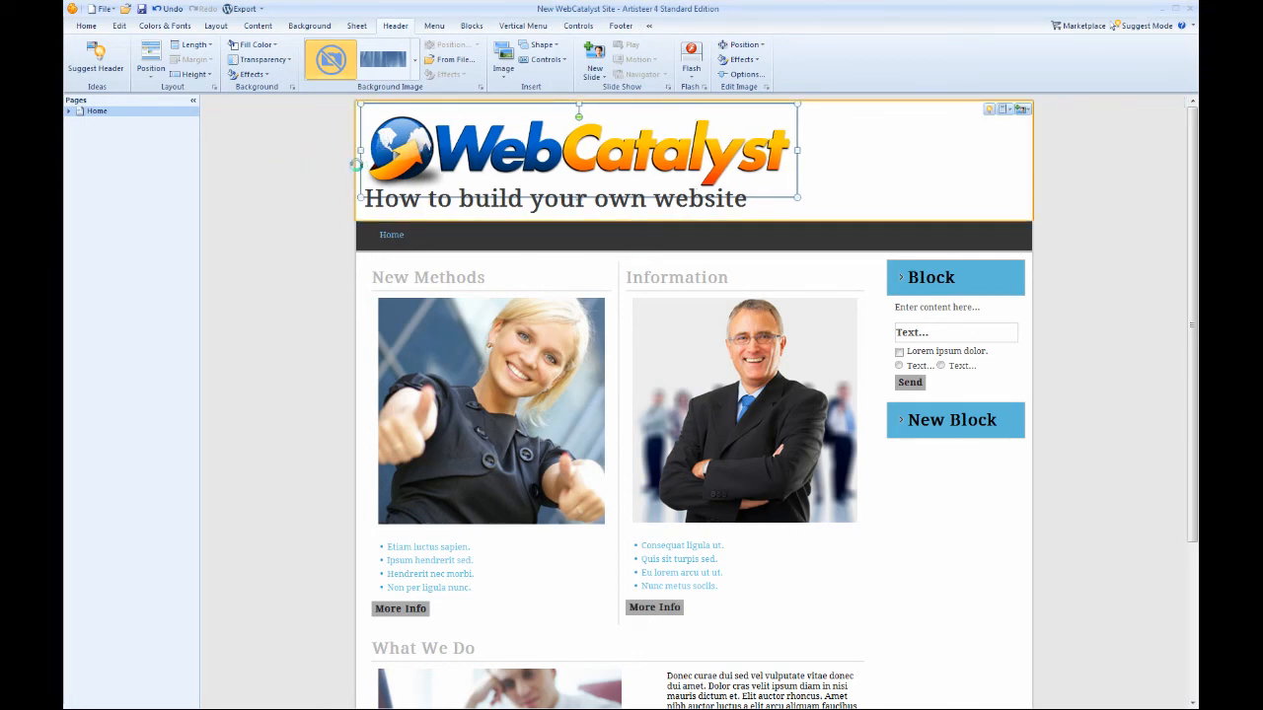
left_click(304, 178)
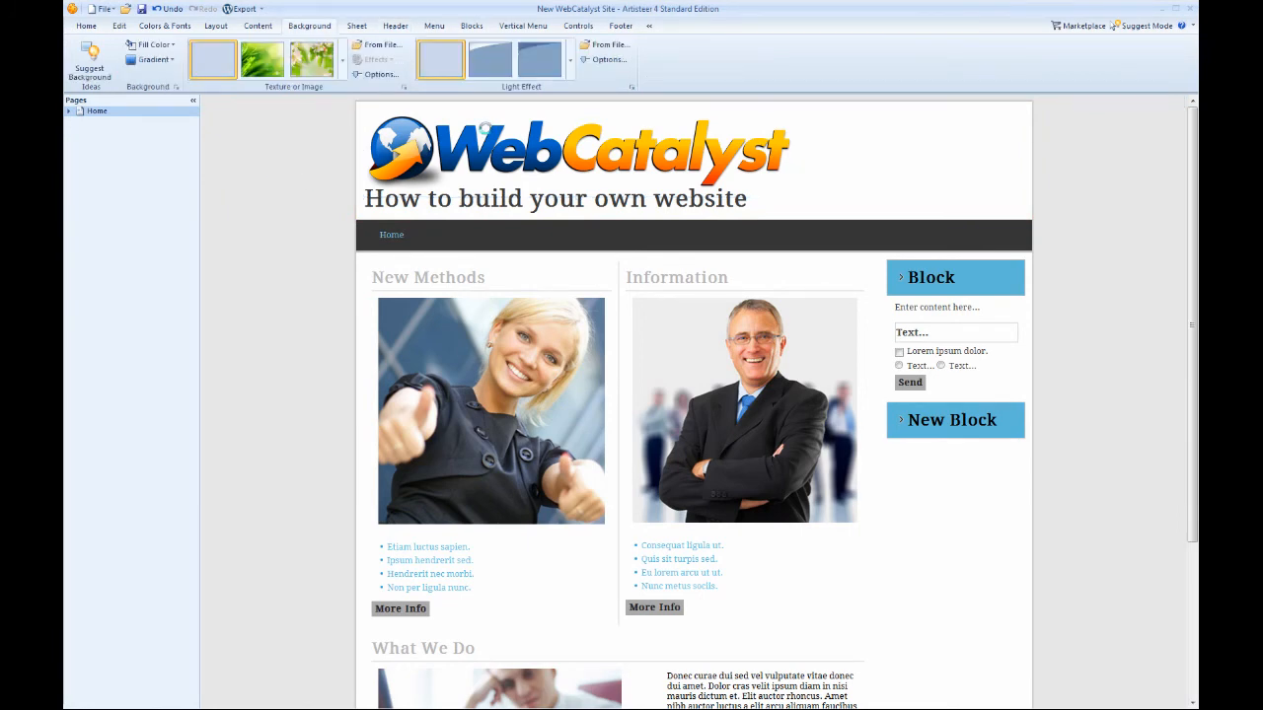
Select the "How to build your own website" headline below the logo and nudge it slightly rightward toward the globe's left edge
left_click(373, 198)
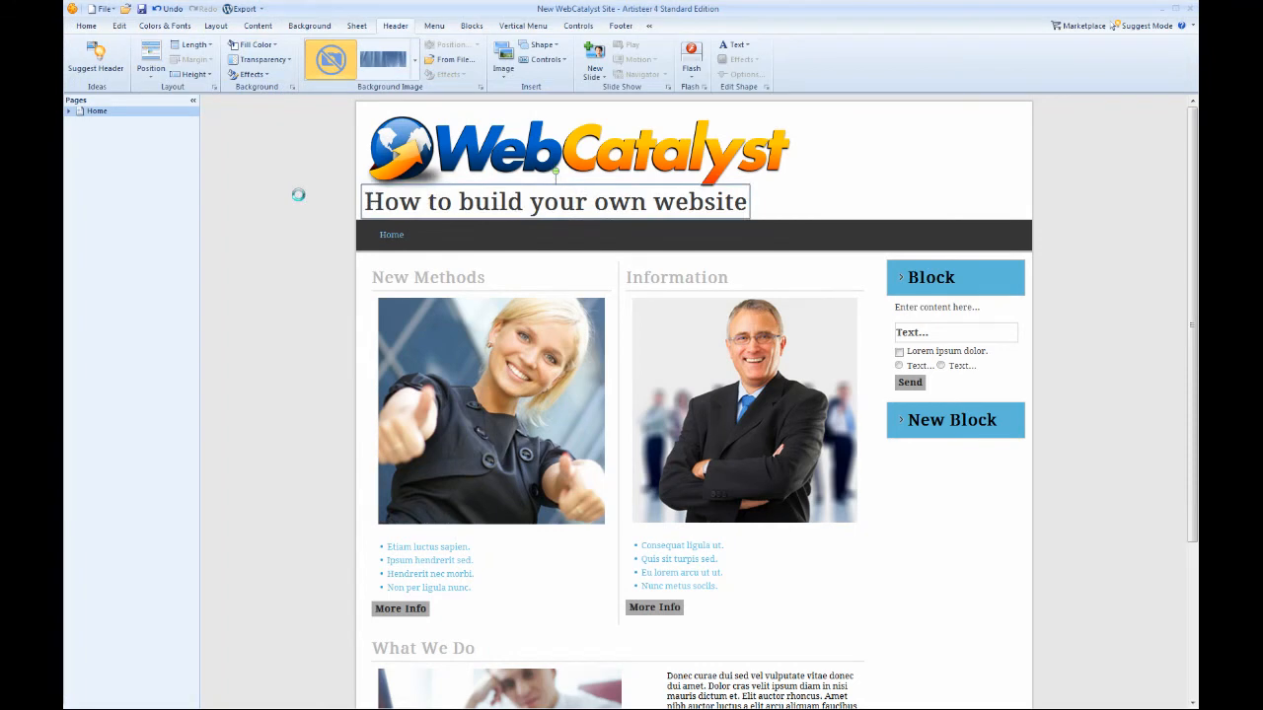
key("Right")
key("Right")
key("Right")
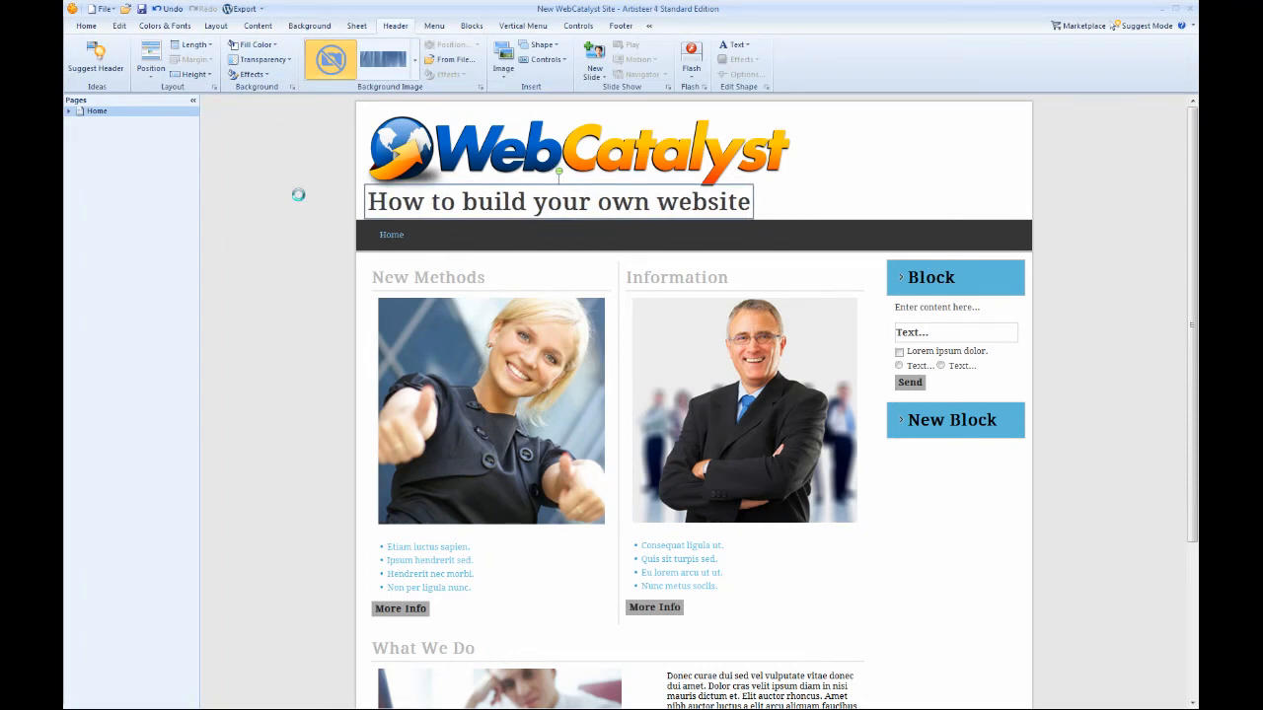